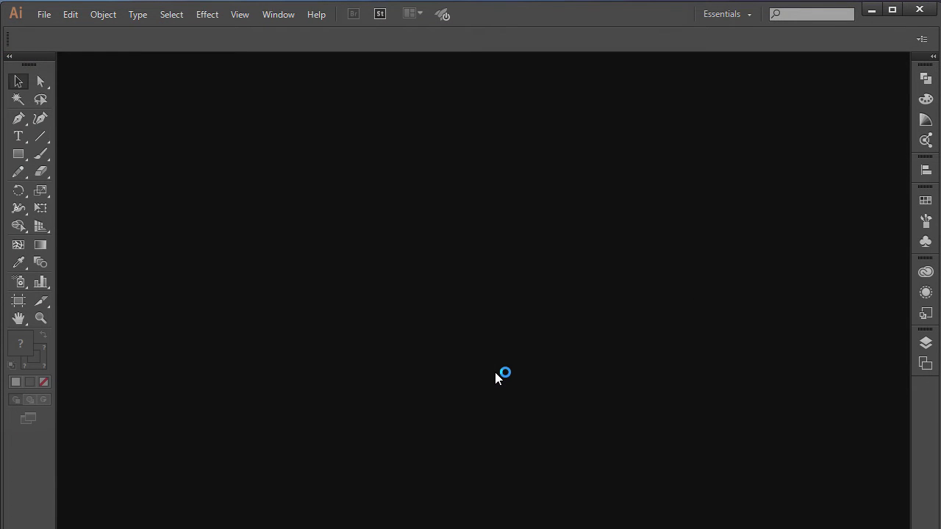
Create a new 1000 by 1000 px document with pixels as units and save it as "I logo.ai"
click(44, 14)
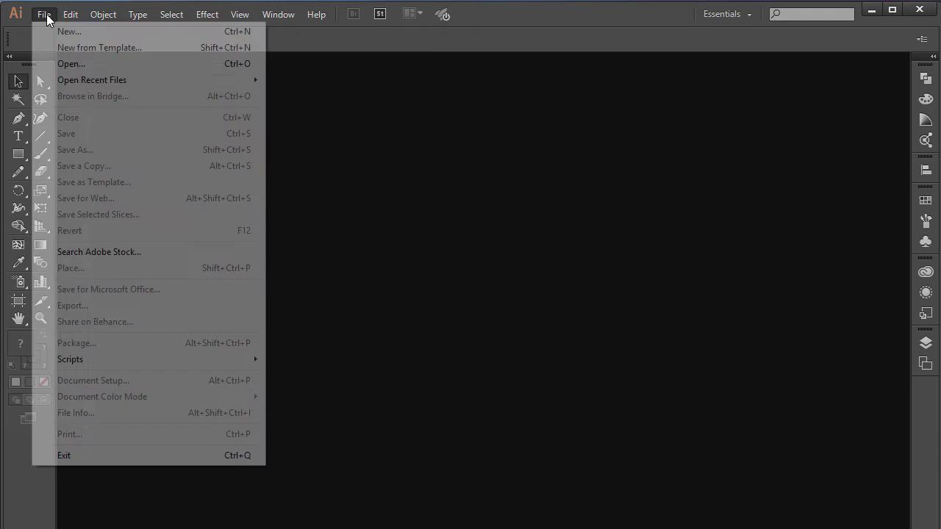
click(56, 29)
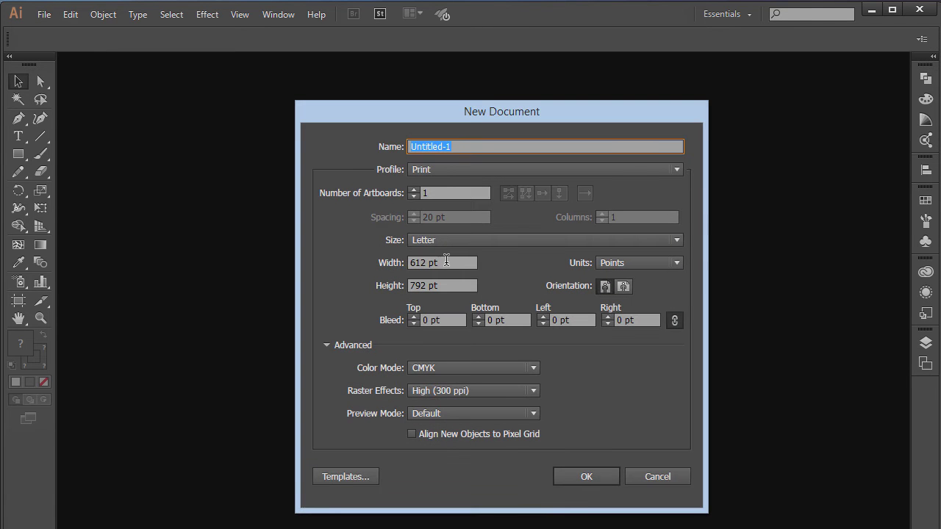
triple_click(446, 262)
text(1000)
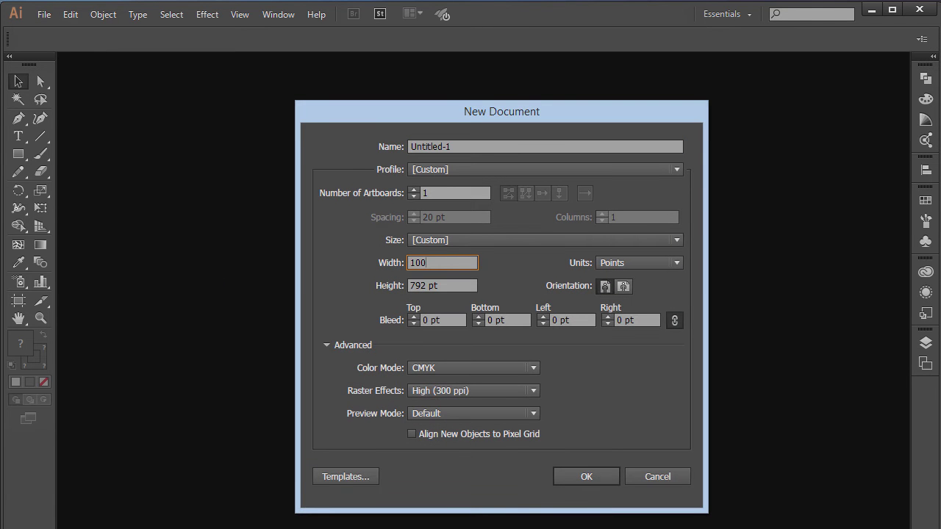
key(Tab)
text(1000)
key(Tab)
key(Down)
key(Down)
key(Down)
key(Down)
key(Down)
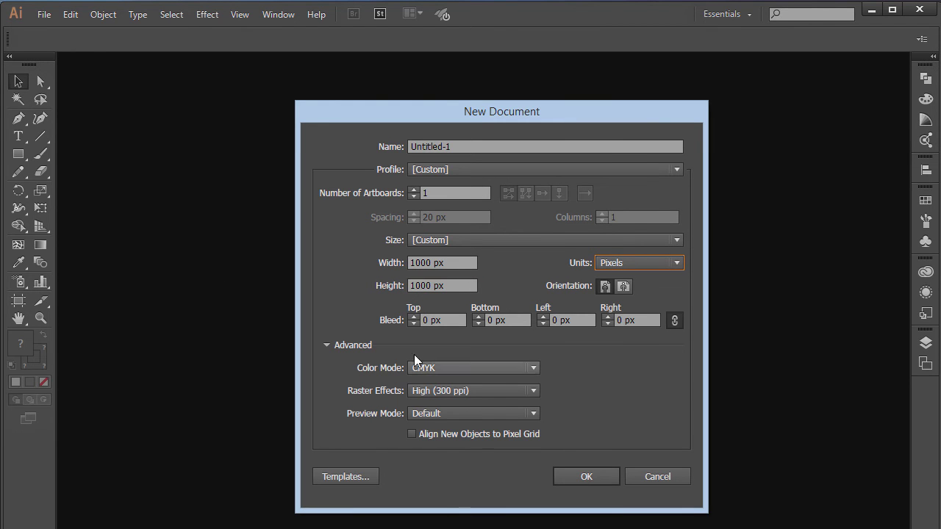
click(581, 476)
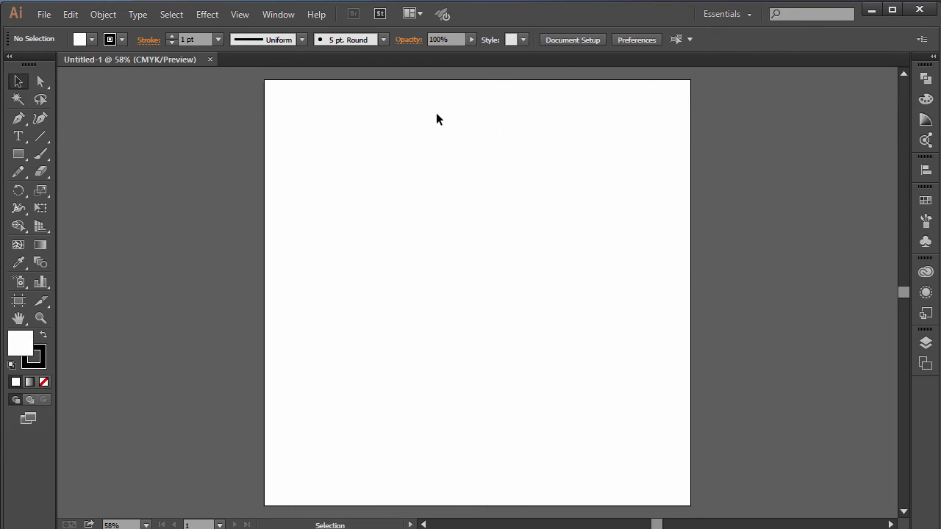
key(ctrl+s)
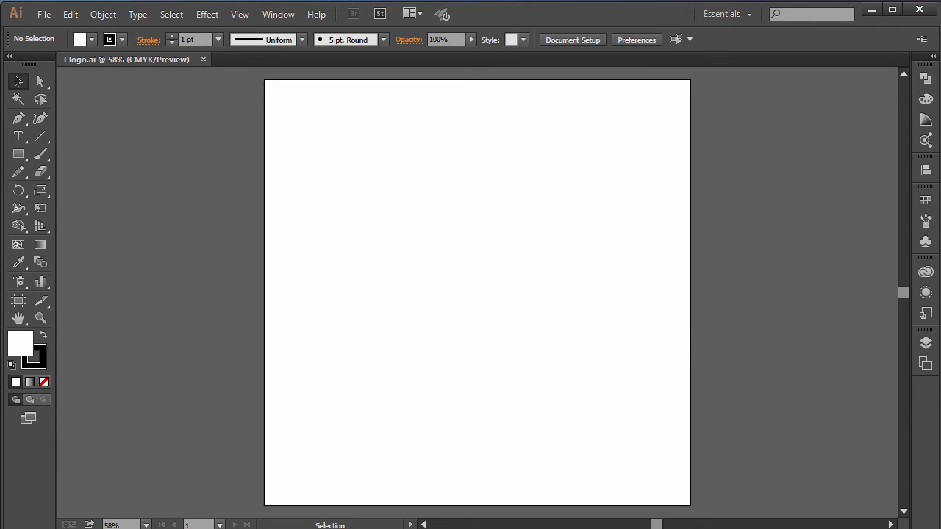
Place the pencil sketch photo in the document and scale it down proportionally to about 754 px square
drag(622, 254, 507, 306)
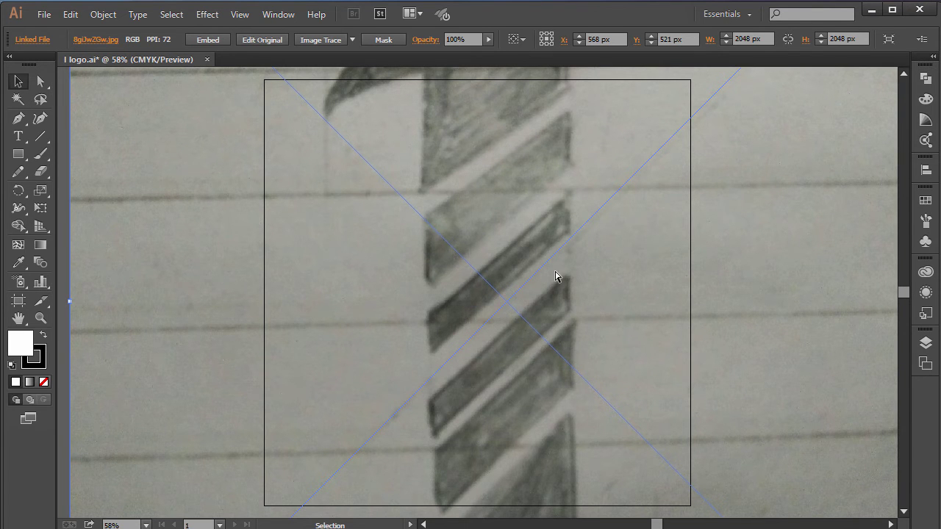
key(ctrl+minus)
key(ctrl+minus)
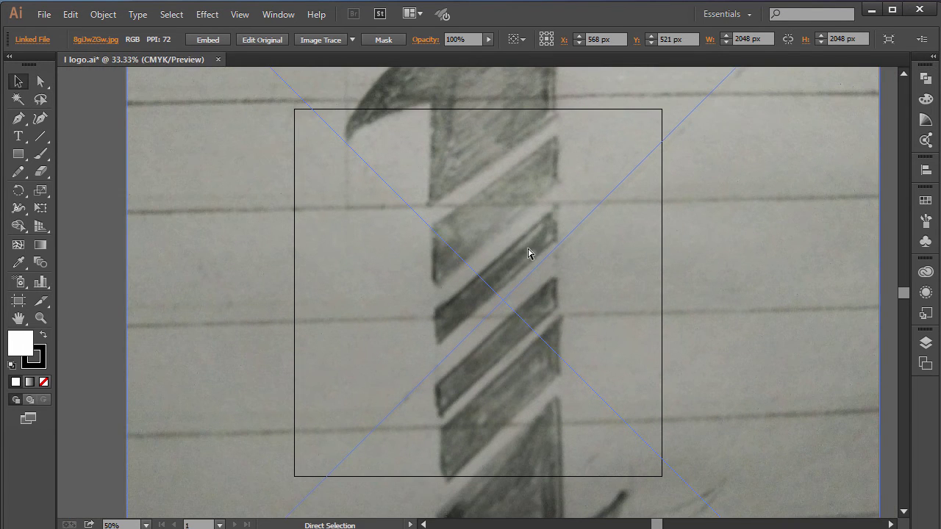
key(ctrl+minus)
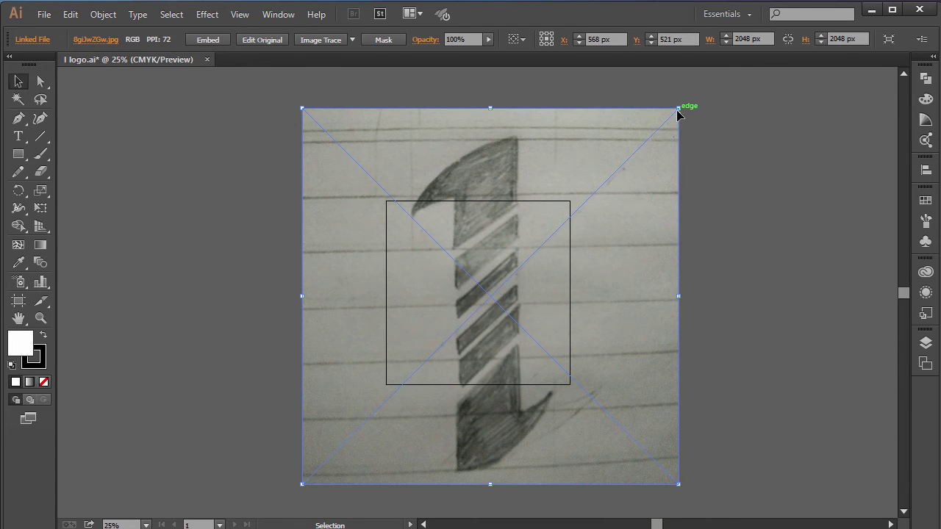
drag(677, 110, 561, 194)
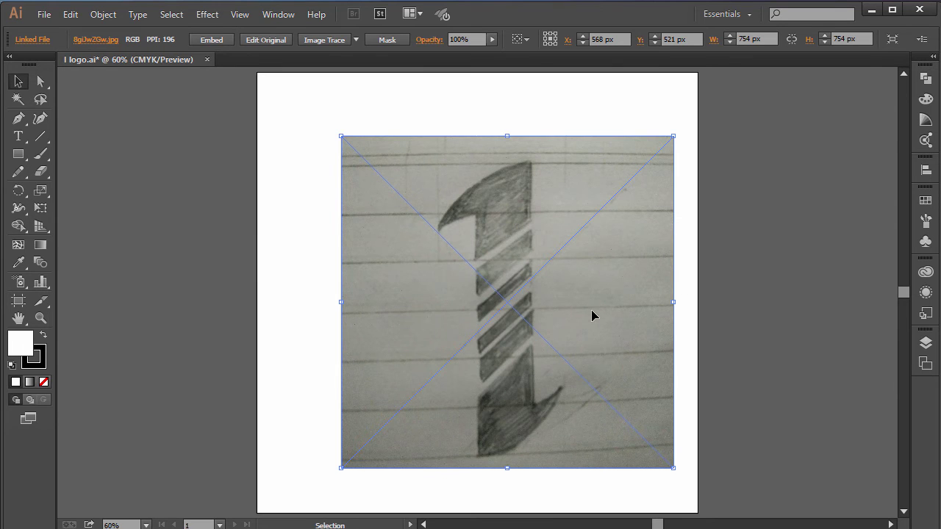
Move the sketch photo so that it sits centred on the artboard, and leave it deselected
mouse_move(591, 311)
mouse_down()
mouse_move(569, 297)
mouse_move(574, 315)
mouse_move(580, 306)
mouse_move(591, 310)
mouse_up()
click(735, 248)
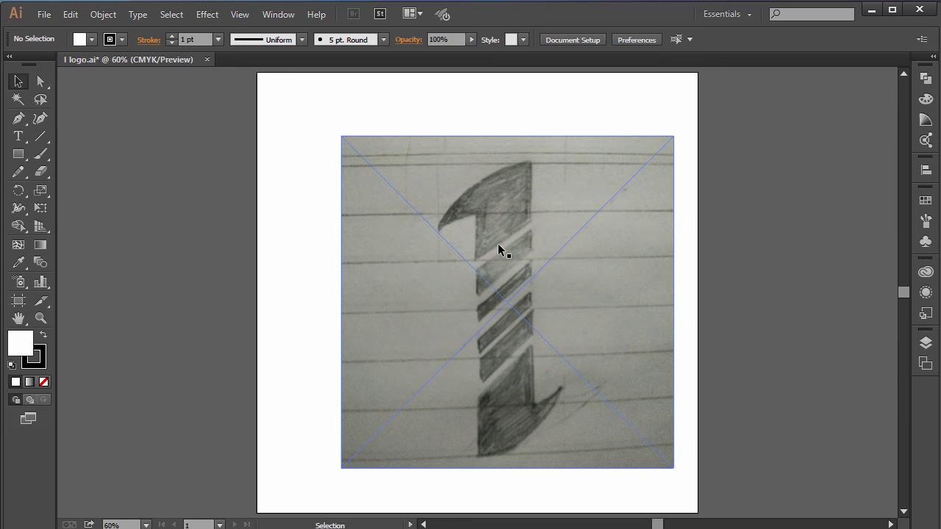
drag(587, 292, 558, 294)
click(732, 185)
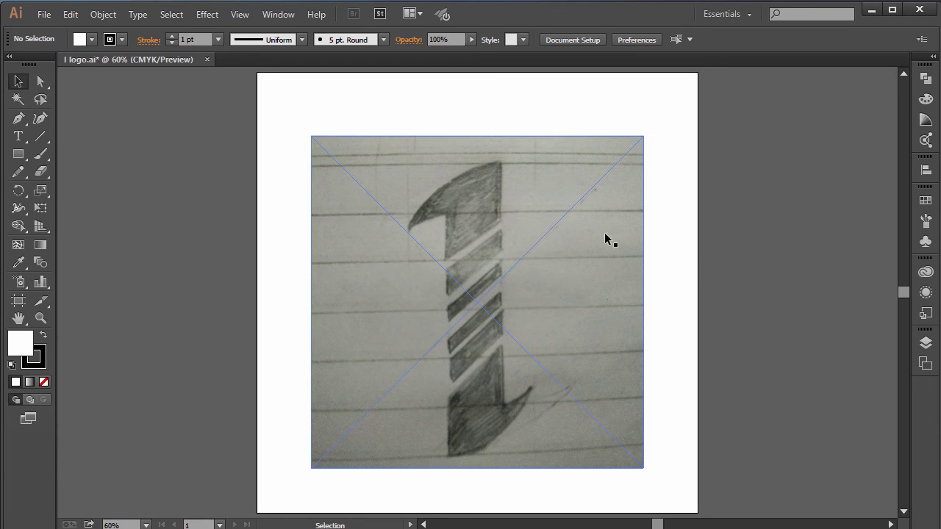
Check the Smart Guides setting among the view options
click(274, 16)
mouse_move(240, 17)
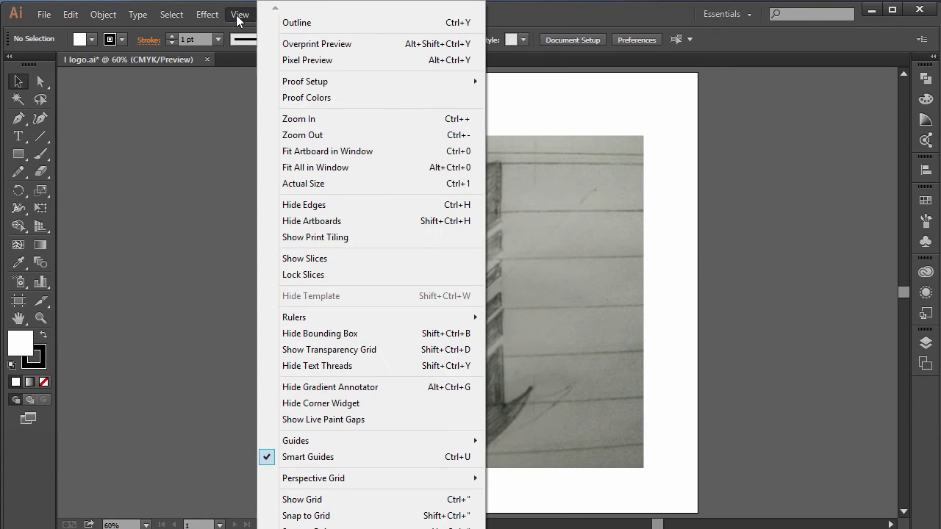
click(325, 457)
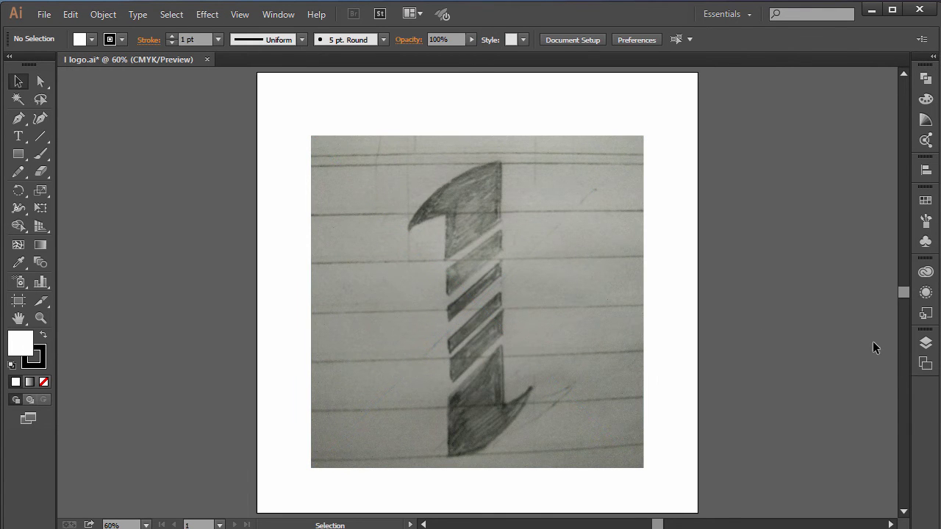
Lock Layer 1 with the sketch photo and add a new layer above it
click(925, 343)
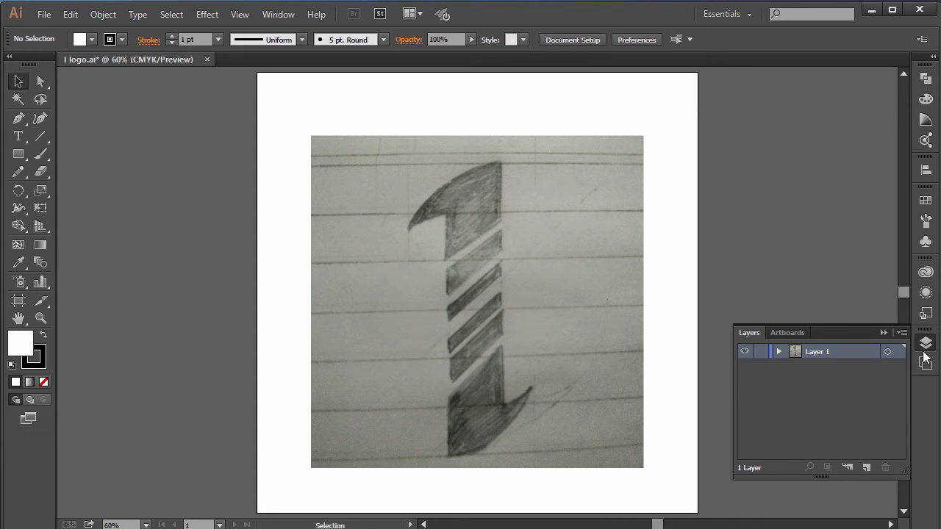
click(292, 13)
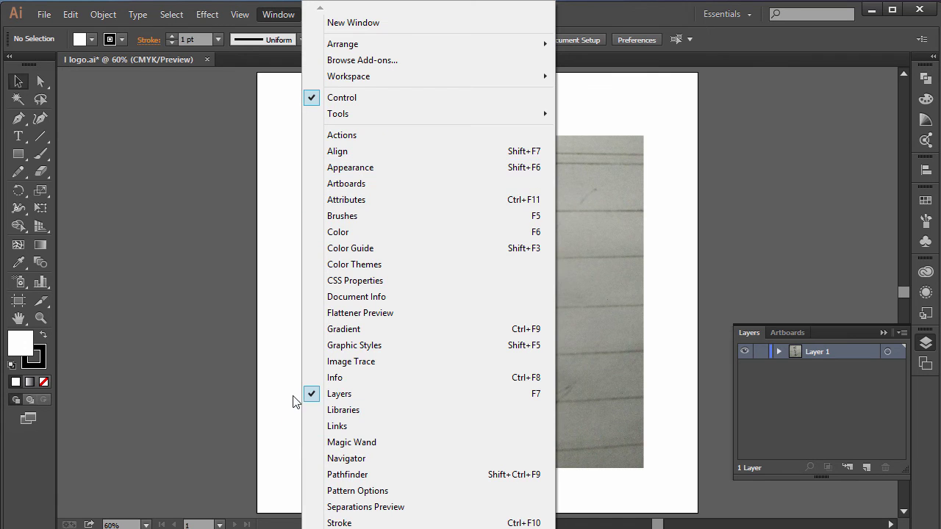
click(860, 383)
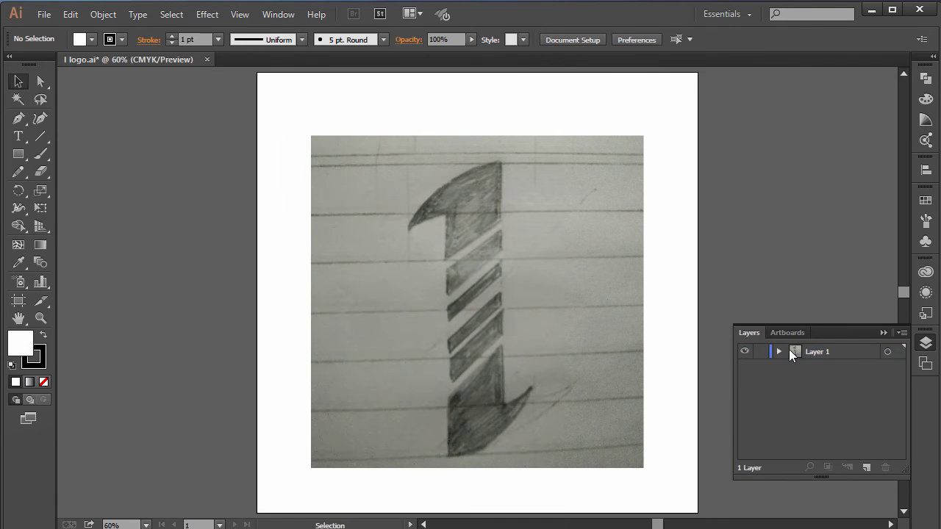
click(762, 352)
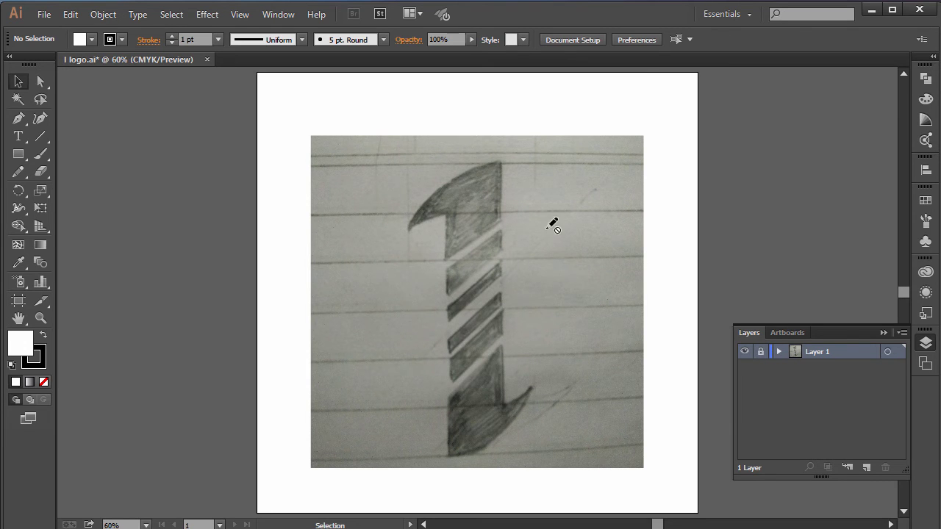
click(867, 466)
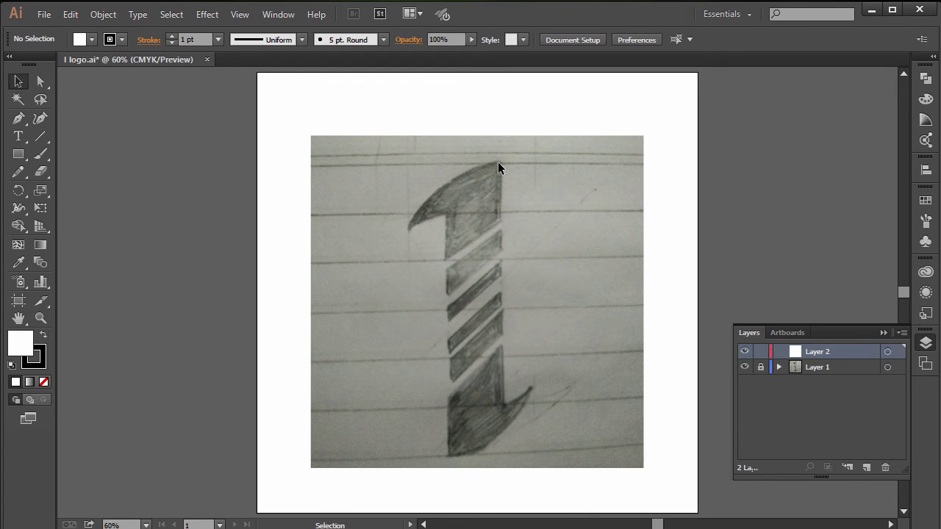
key(ctrl+equal)
key(ctrl+equal)
scroll(532, 364, down, 4)
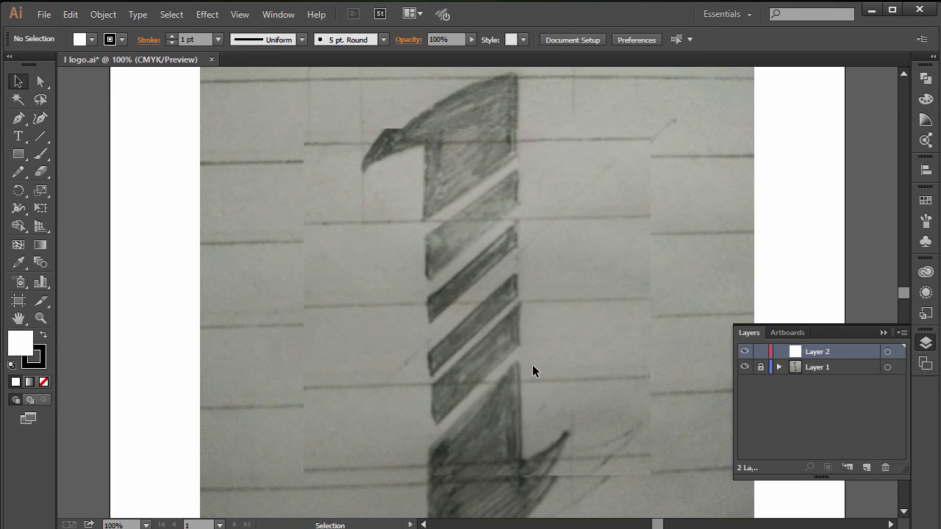
scroll(532, 365, down, 5)
scroll(532, 364, right, 4)
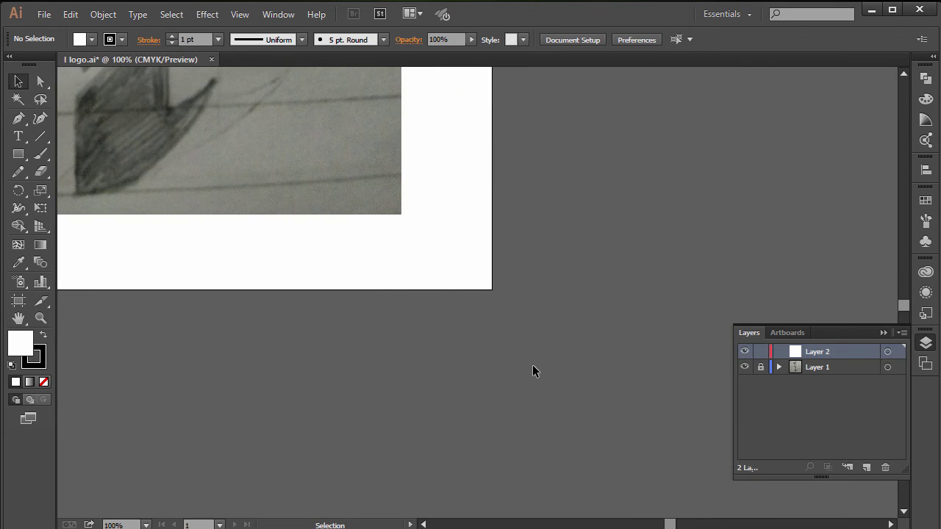
key(ctrl+0)
key(ctrl+minus)
key(ctrl+1)
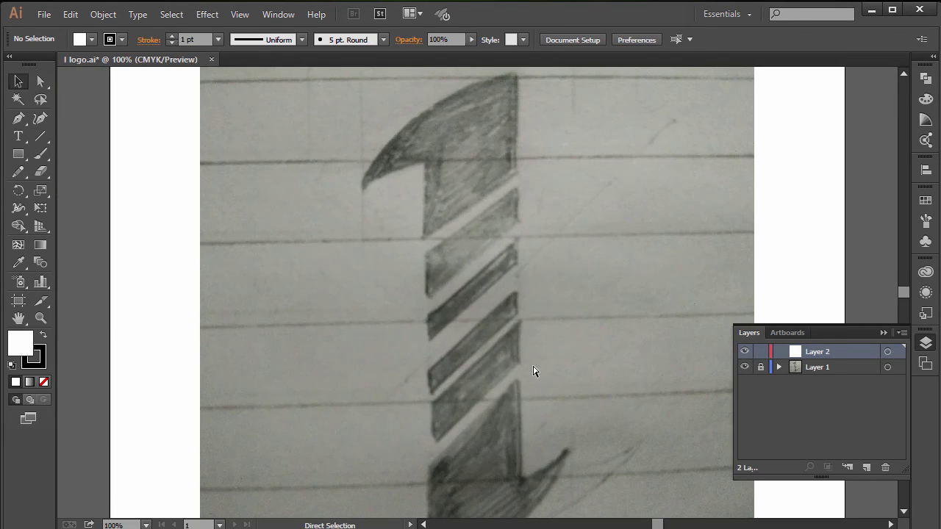
key(ctrl+minus)
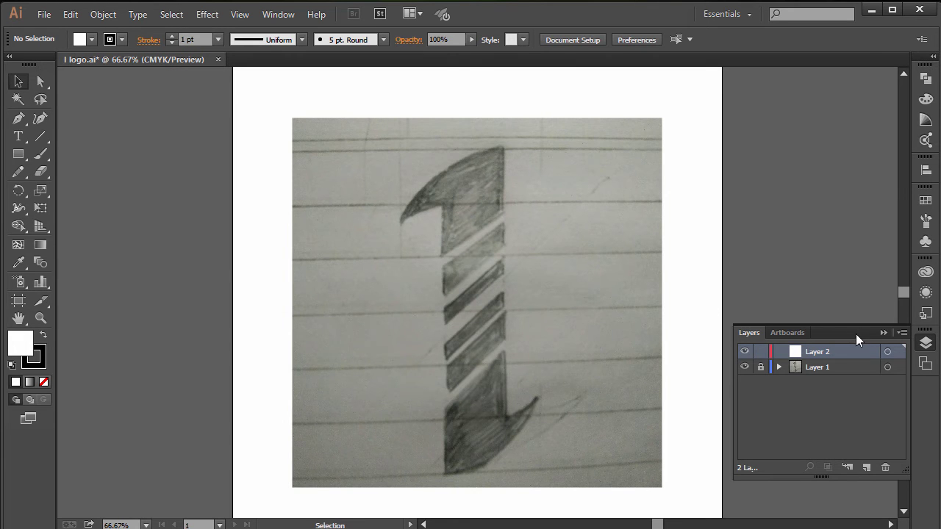
Show the rulers and add a horizontal guide at the letter's top and vertical guides at its upper serif tip and both stem edges
key(ctrl+r)
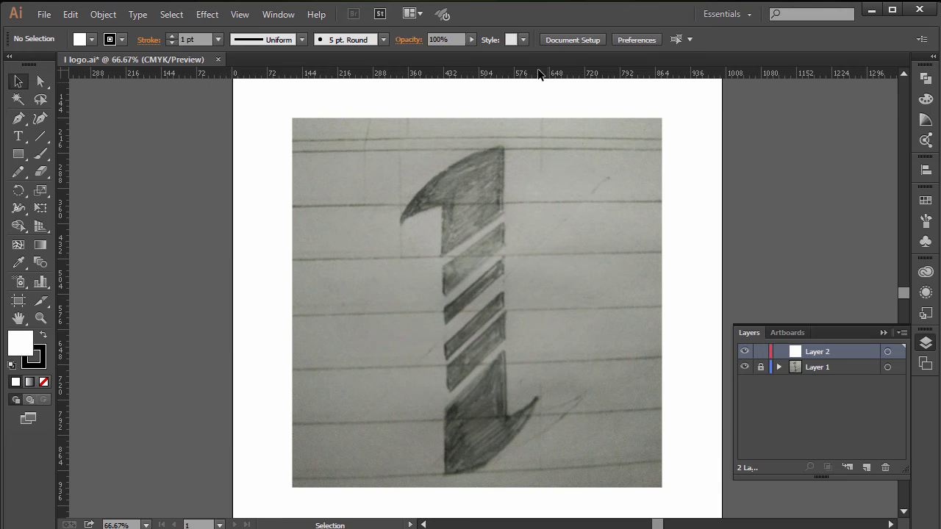
drag(500, 74, 509, 151)
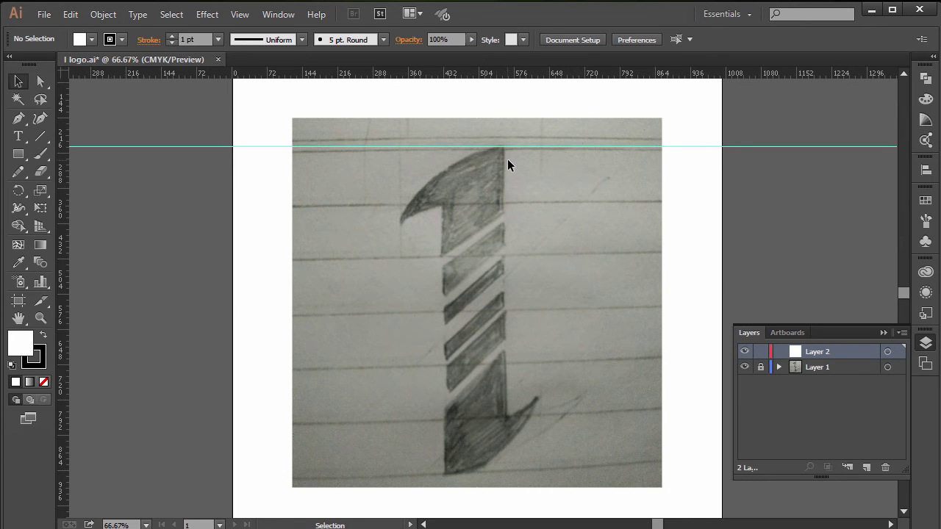
drag(65, 193, 398, 198)
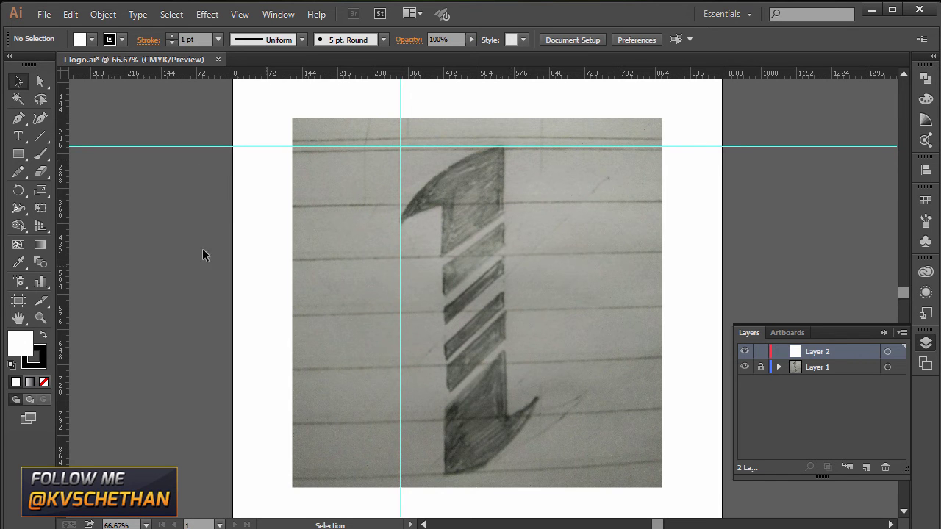
drag(68, 232, 443, 207)
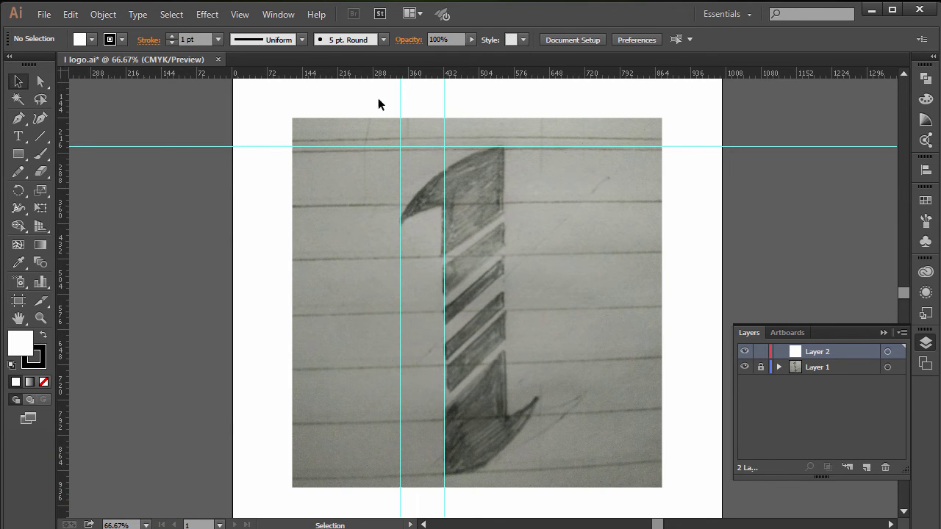
drag(63, 166, 504, 197)
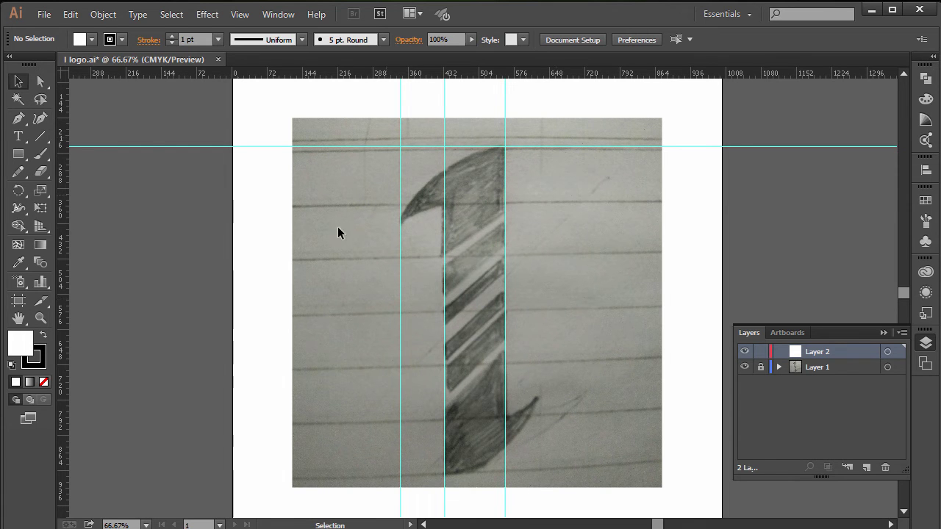
Draw a closed five-point polygon with straight sides over the sketch using the Pen tool
click(19, 118)
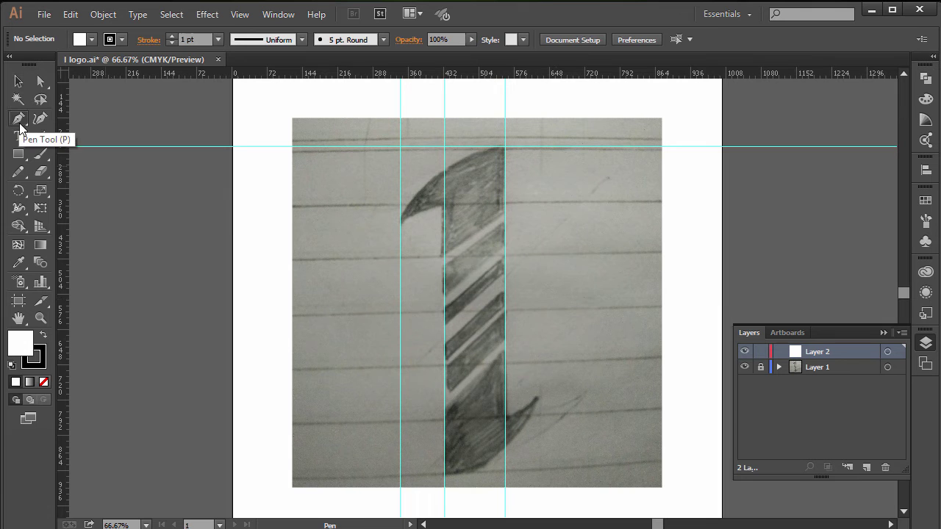
click(546, 178)
click(460, 234)
click(525, 330)
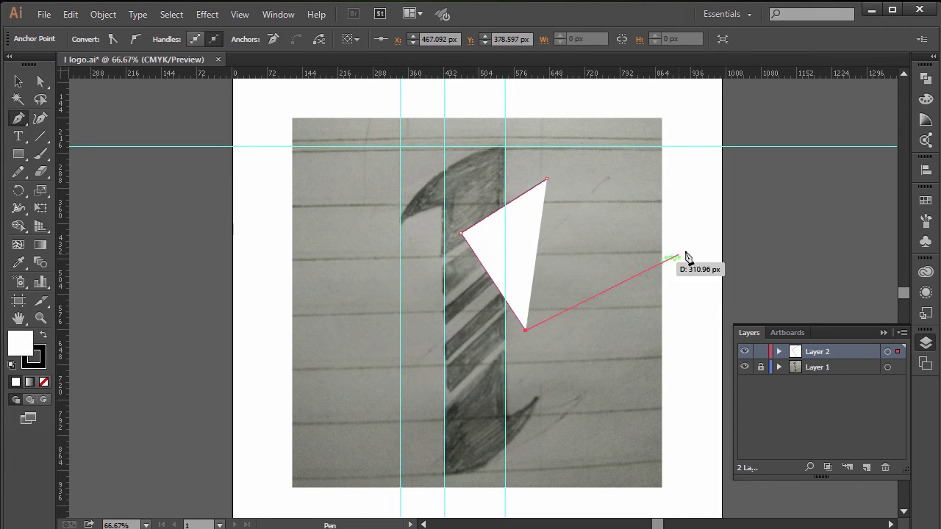
click(685, 251)
click(618, 186)
key(ctrl)
key(ctrl)
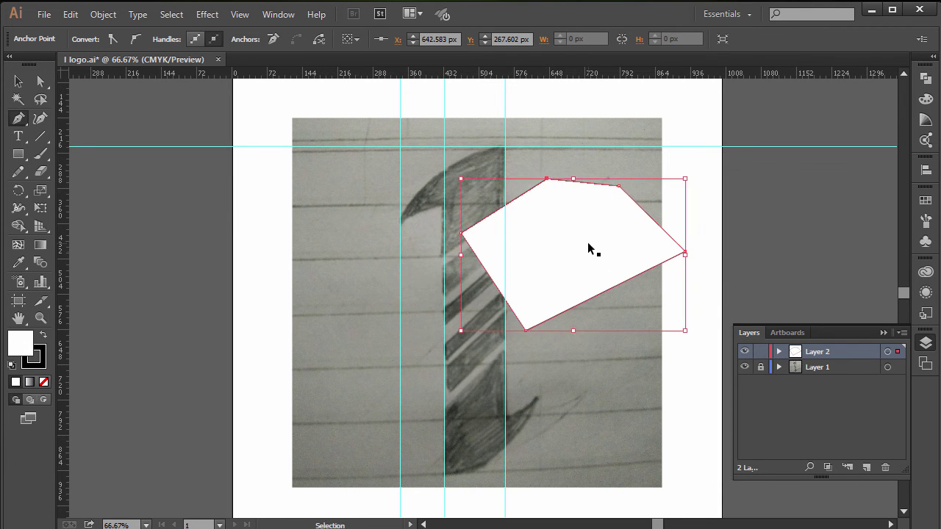
Undo the polygon drawn with the Pen tool over the sketch
key(ctrl+z)
key(ctrl+z)
key(ctrl+z)
key(ctrl+z)
key(ctrl+z)
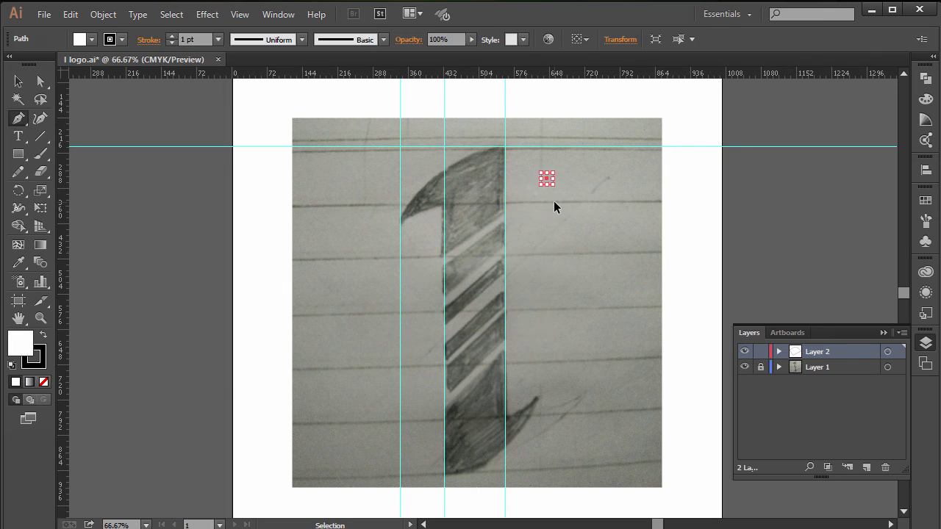
Draw a white-filled, black-stroked rectangle beside the letter's stem, overlapping the upper serif
click(19, 156)
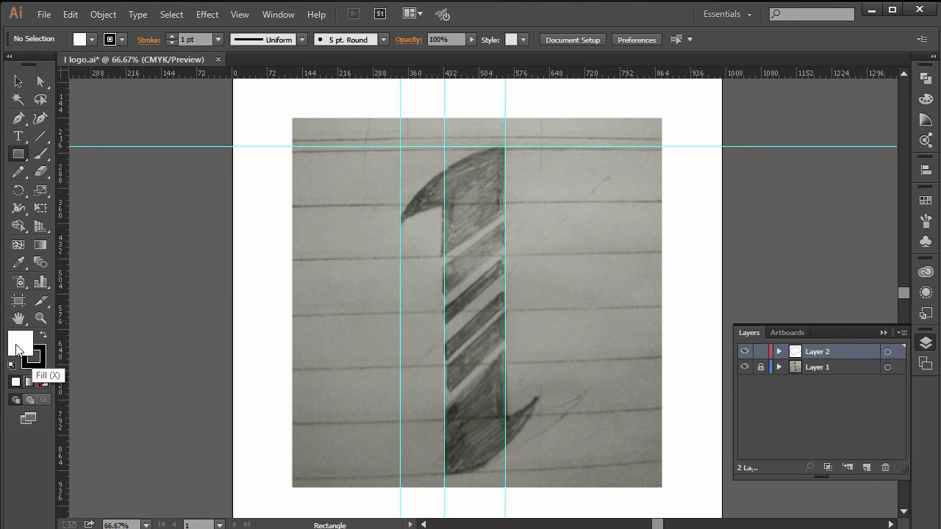
click(33, 357)
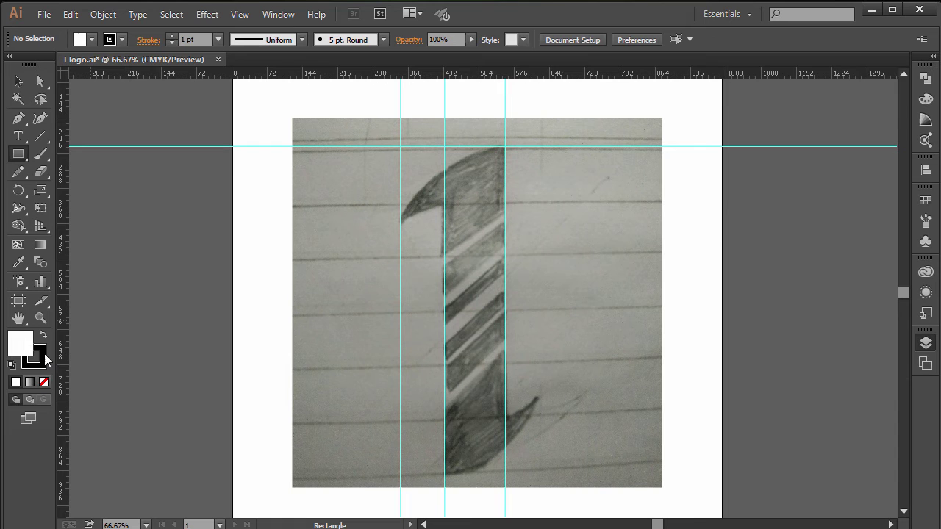
click(337, 248)
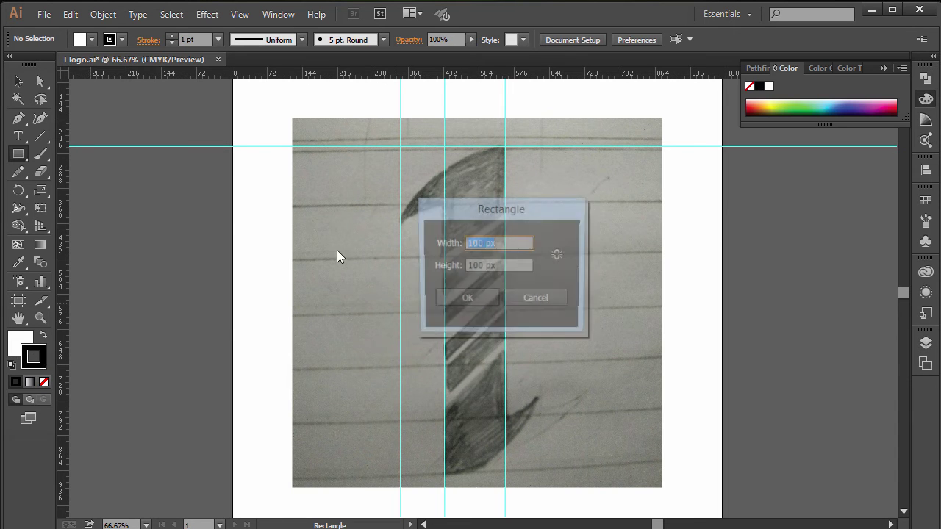
click(537, 300)
drag(321, 200, 429, 280)
click(19, 81)
click(367, 334)
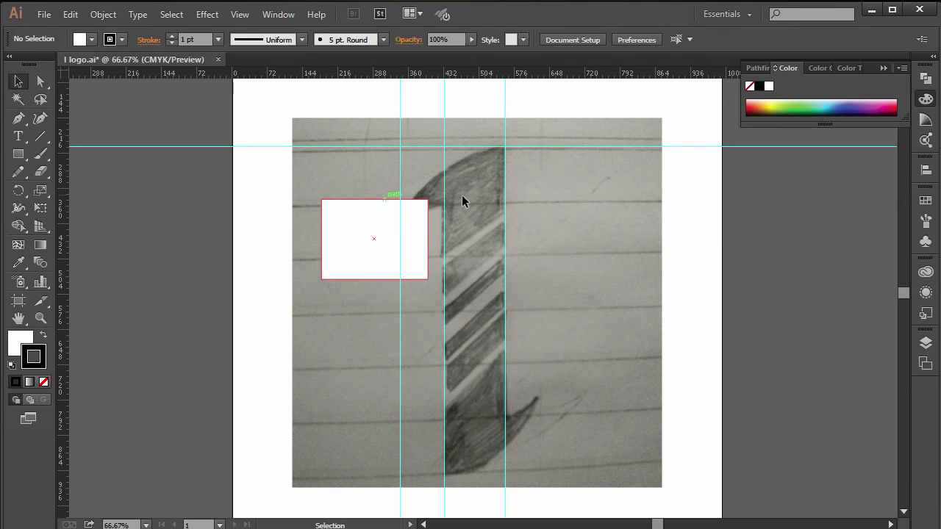
Set the white rectangle's stroke weight to 6 pt
click(387, 212)
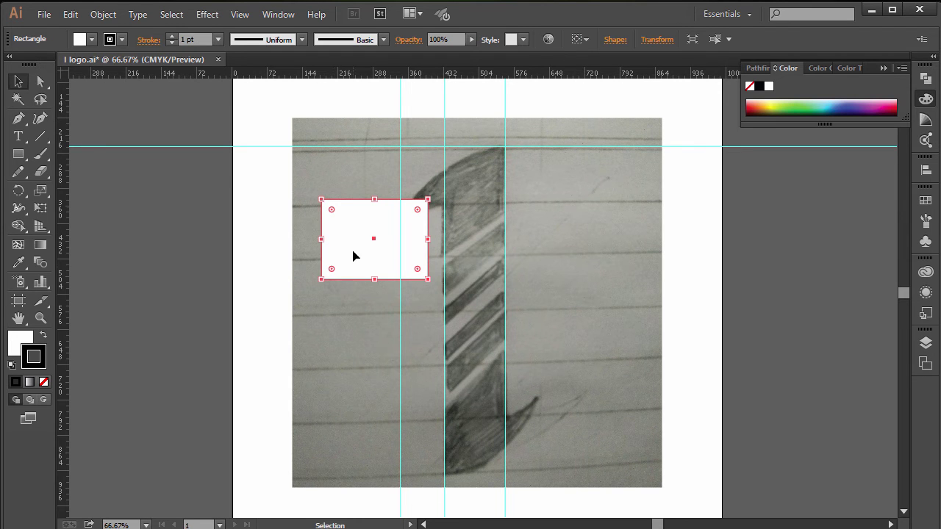
click(195, 39)
text(6)
key(Return)
click(327, 304)
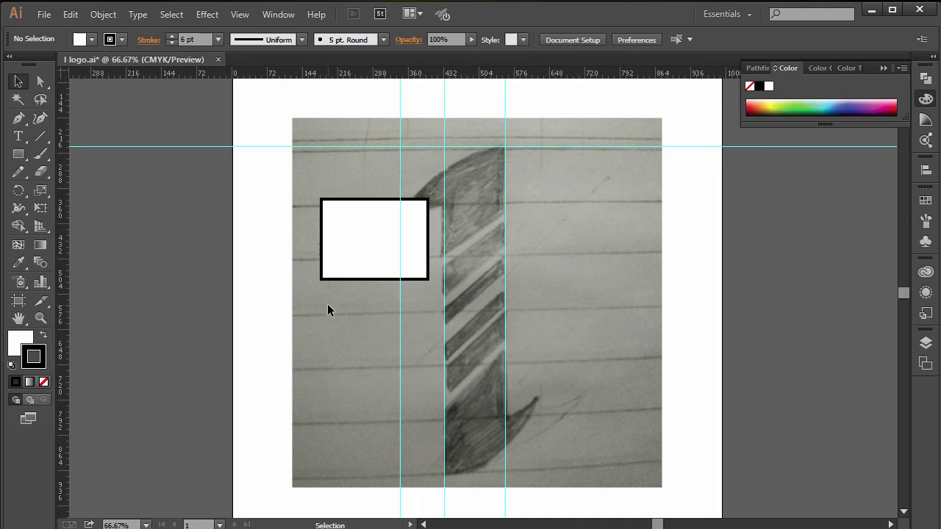
Delete the white rectangle covering the upper serif of the sketch
click(390, 252)
key(Delete)
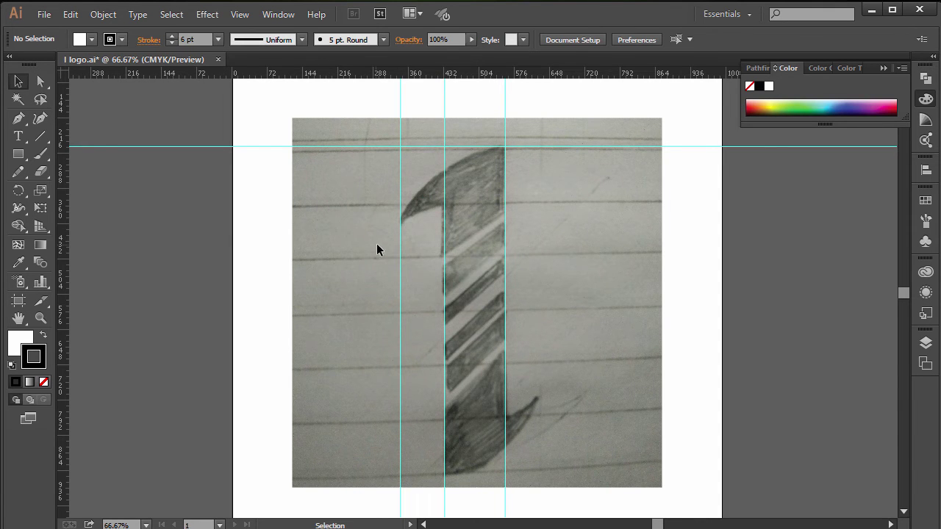
click(924, 347)
click(882, 332)
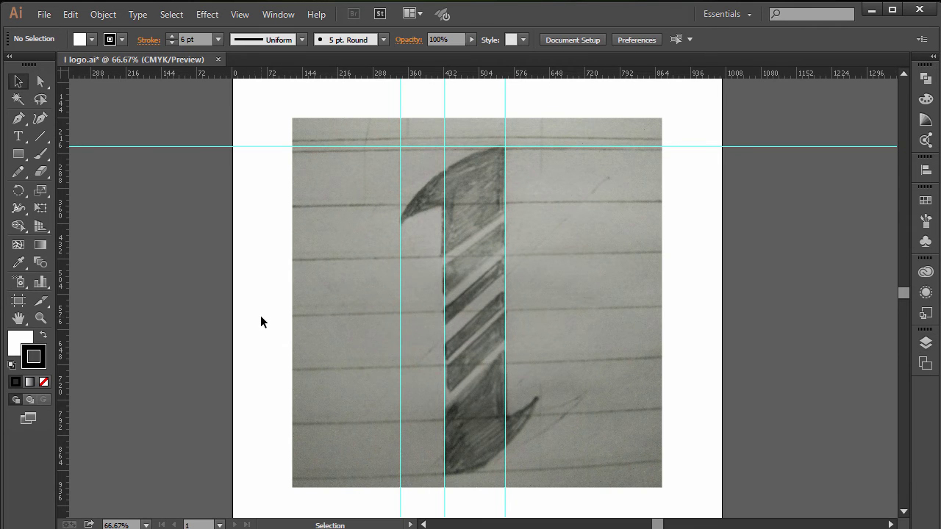
Set no stroke and a black 000000 fill, and draw a rectangle between the two stem guides from the top guide to mid-stem
click(44, 383)
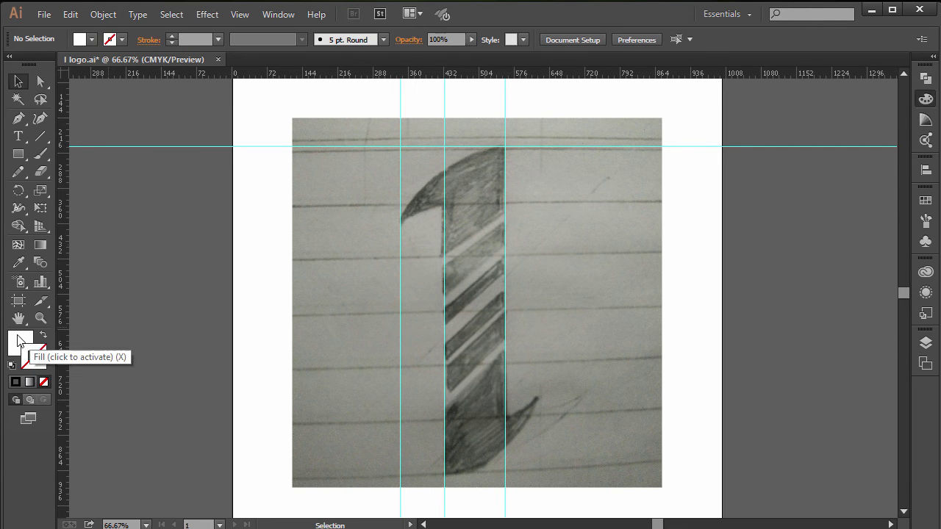
click(20, 338)
double_click(19, 340)
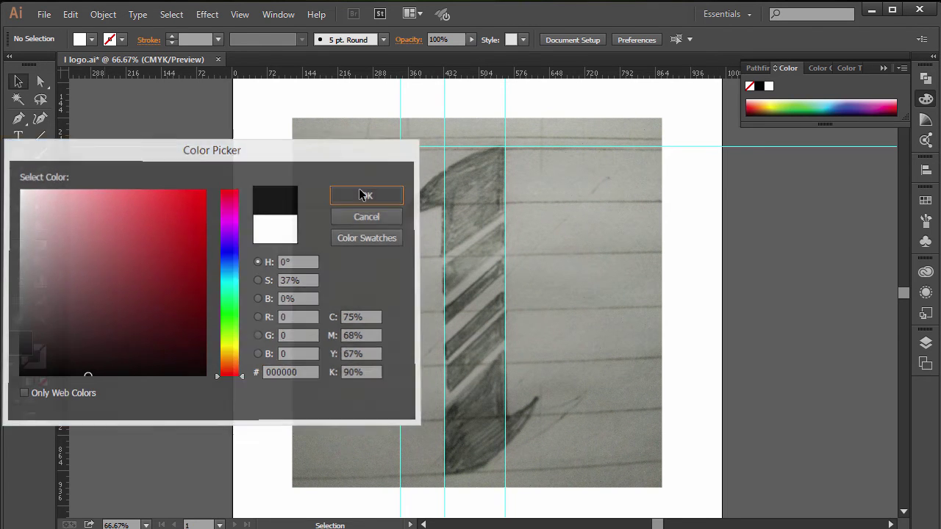
click(368, 195)
click(19, 154)
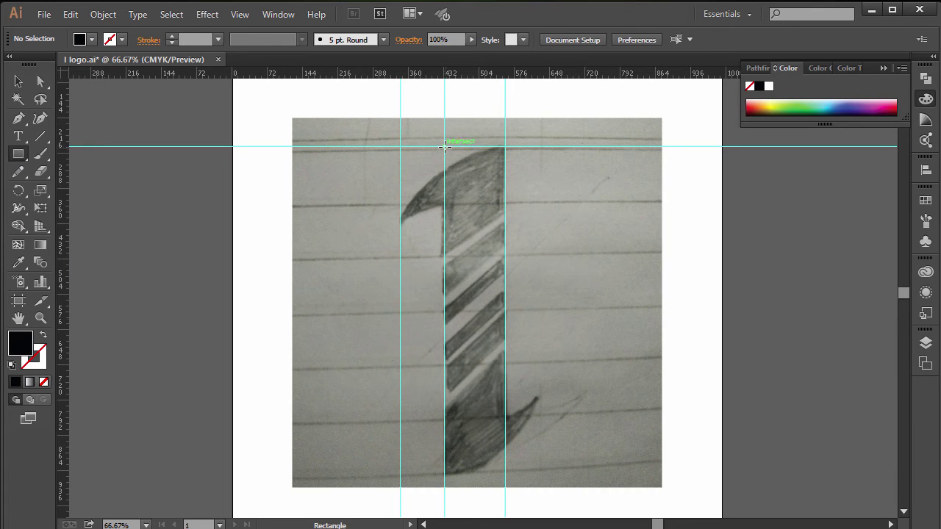
drag(444, 146, 508, 325)
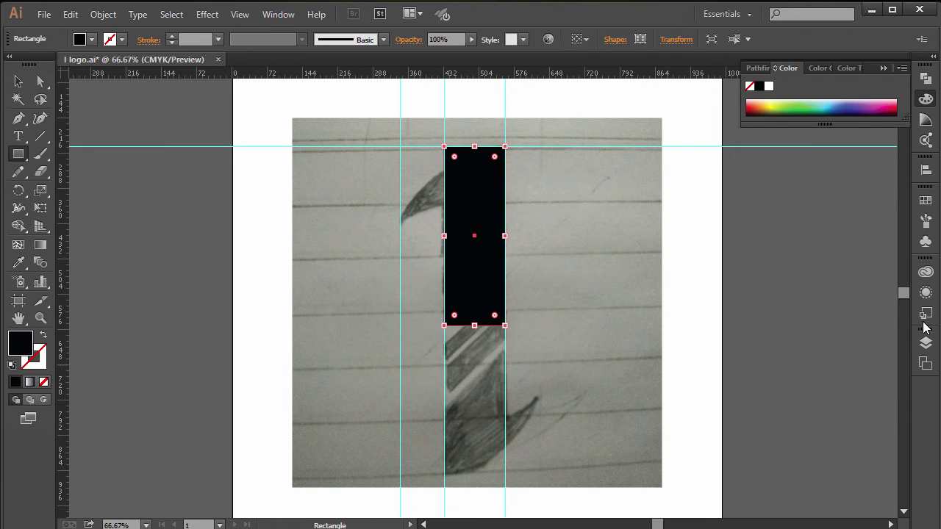
Set the black stem rectangle's opacity to 50%
click(925, 292)
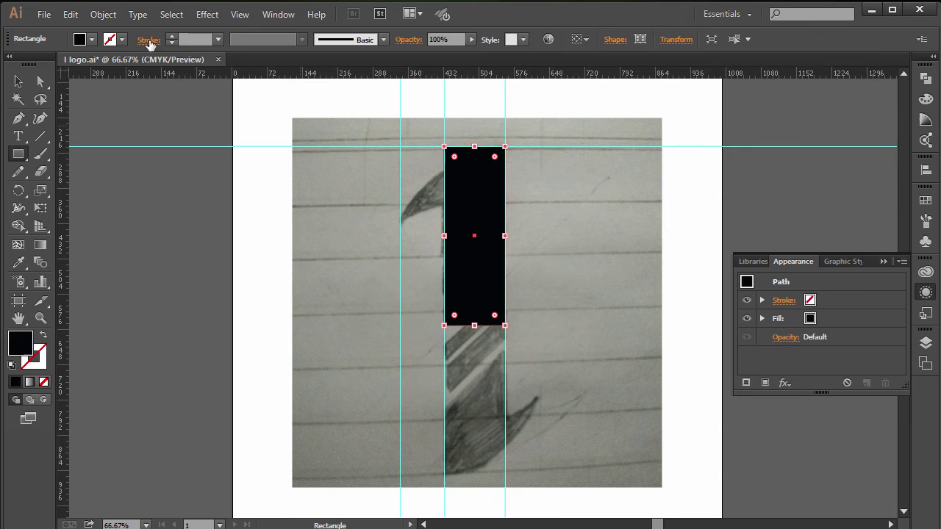
click(278, 14)
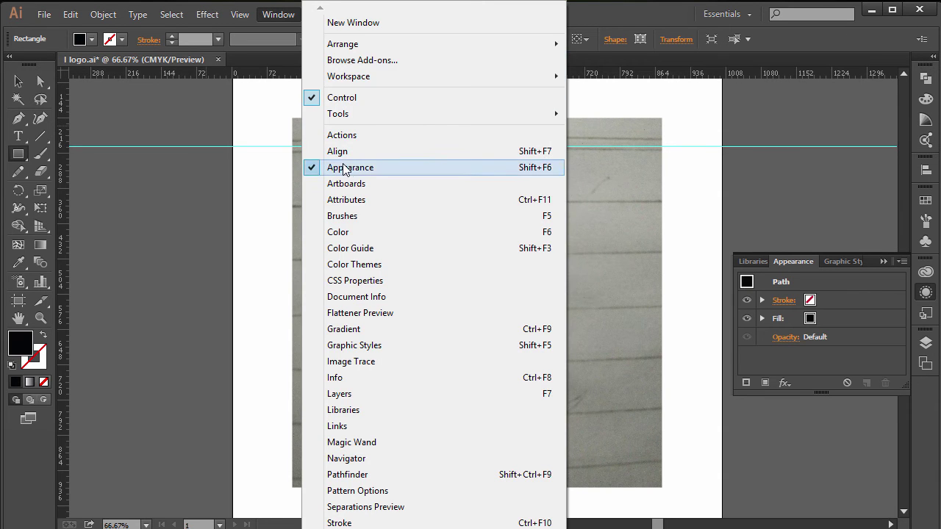
click(781, 339)
click(781, 341)
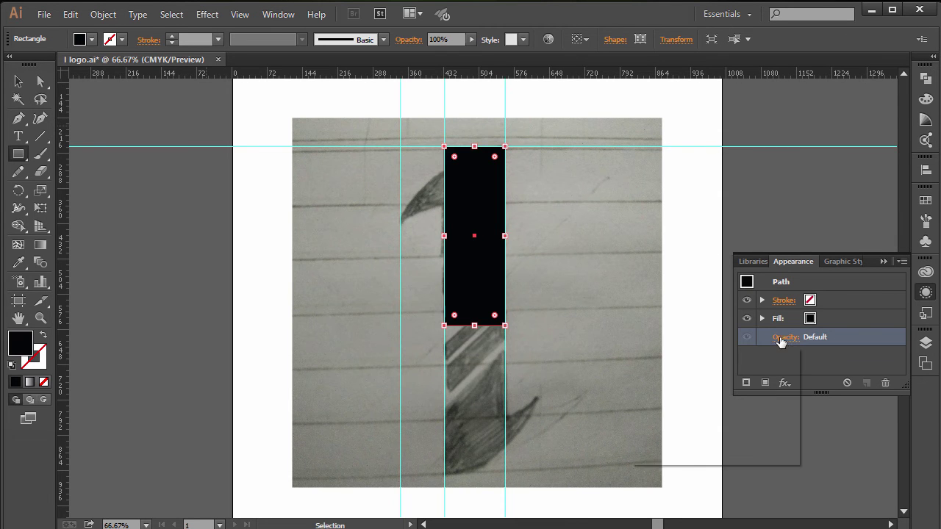
click(749, 365)
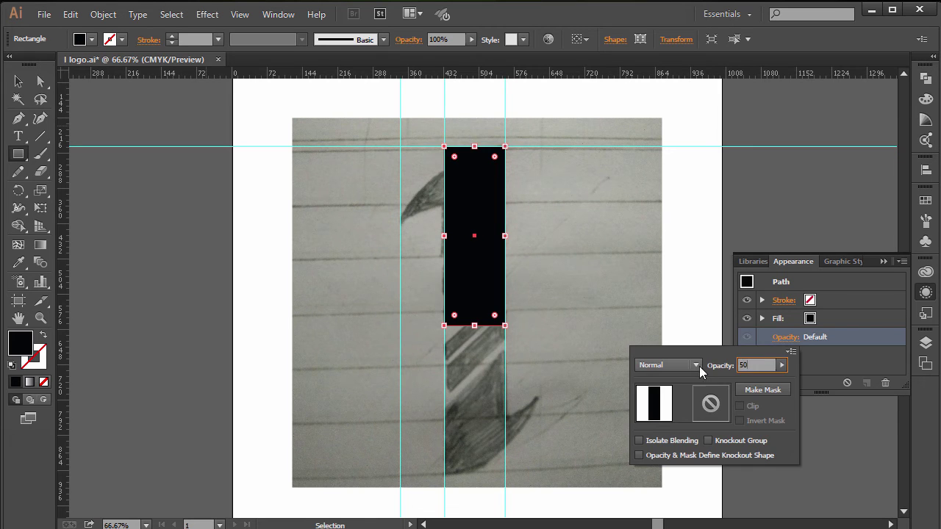
key(Return)
click(883, 261)
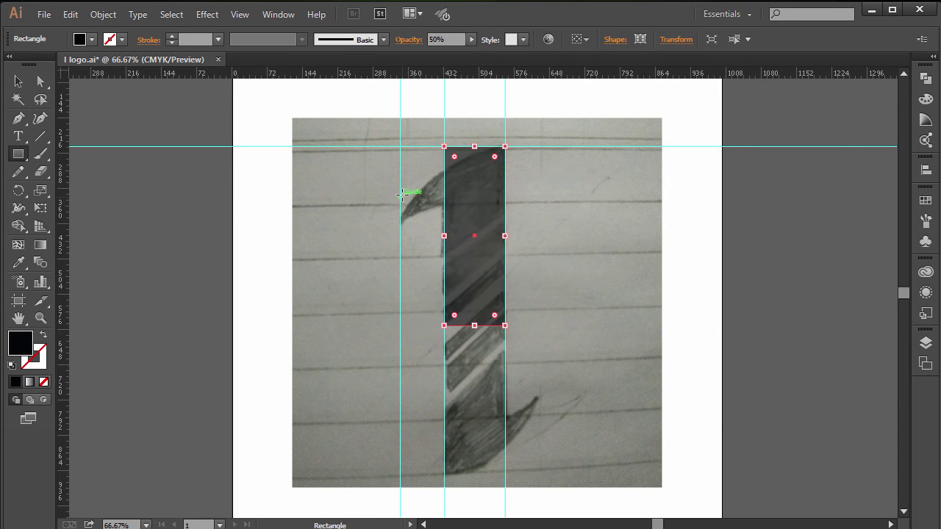
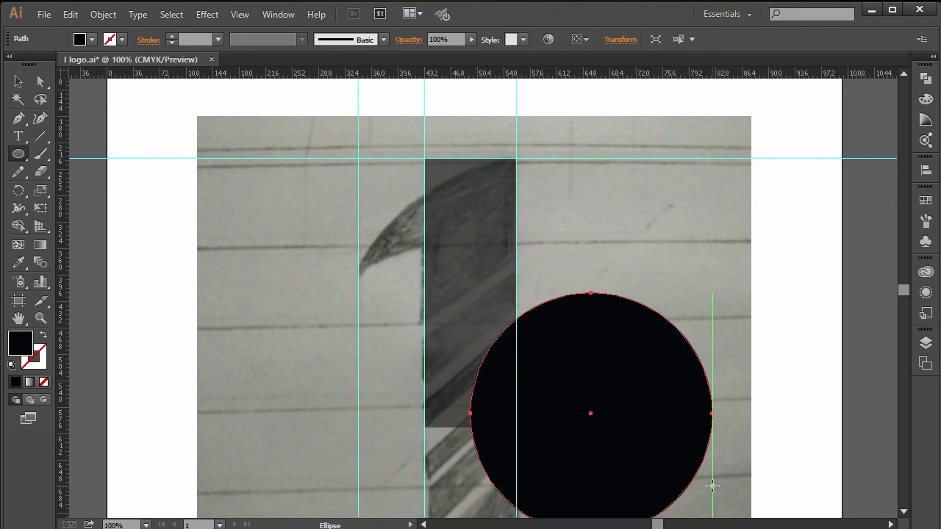
Undo the last circle and draw a larger black circle from its centre over the stem rectangle
key(ctrl+z)
key(z)
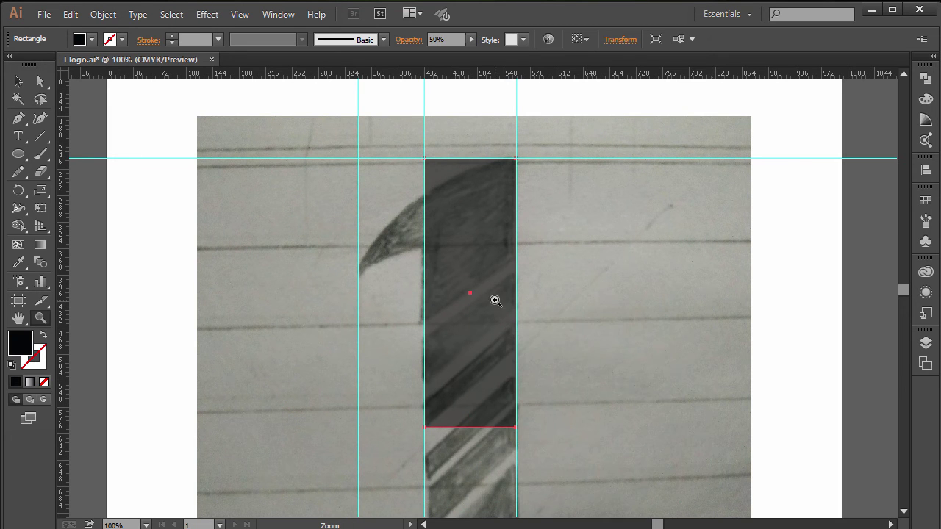
click(18, 153)
drag(484, 293, 702, 488)
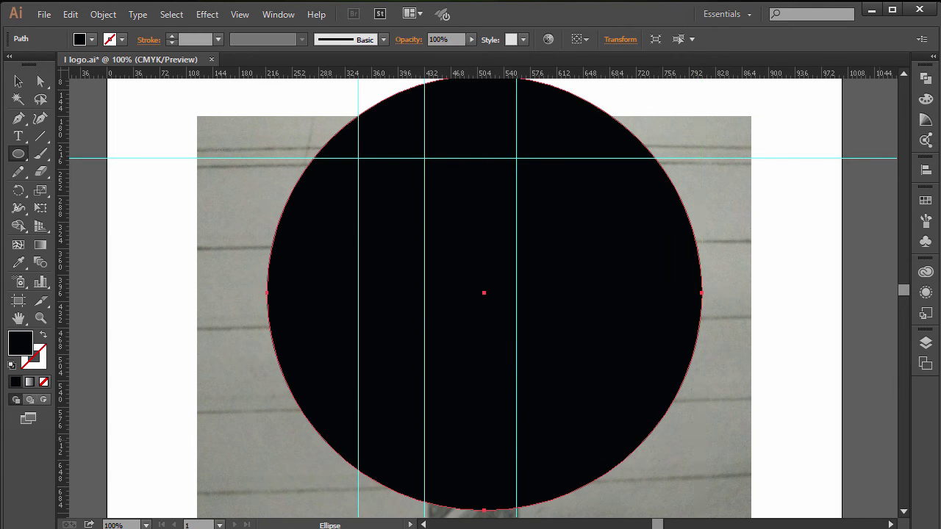
Set the large black circle's opacity to 50%
click(925, 292)
click(784, 337)
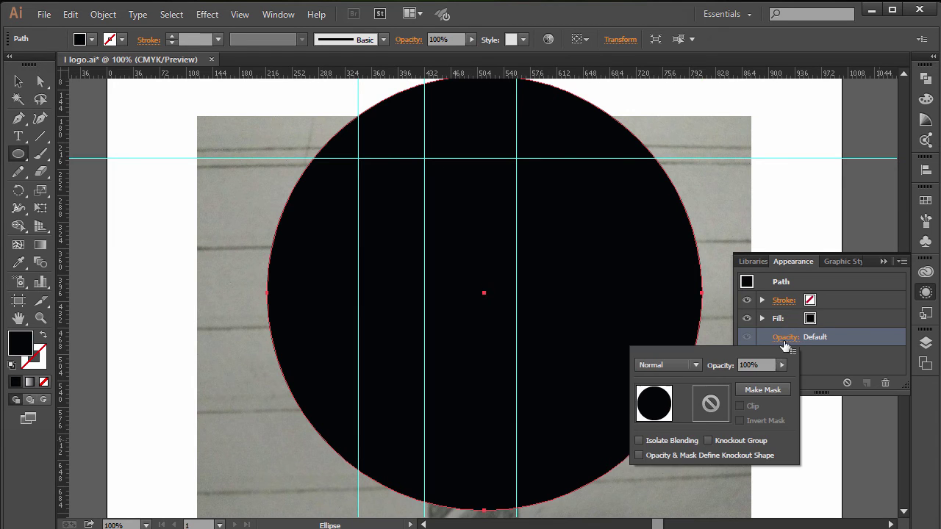
key(Escape)
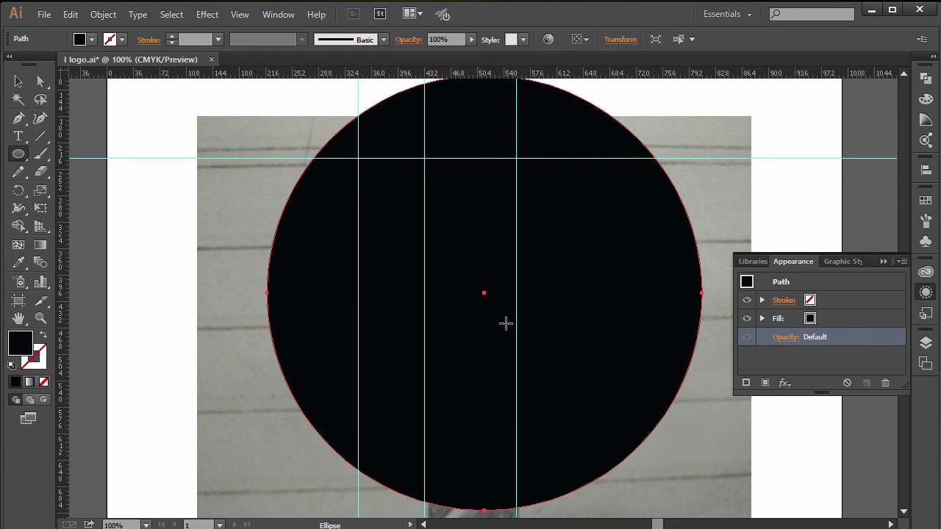
click(808, 341)
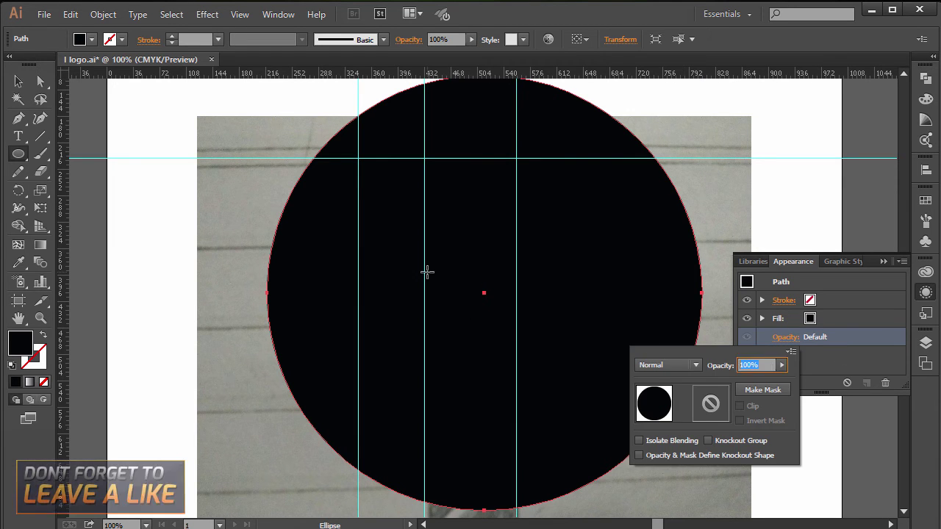
text(50)
key(Return)
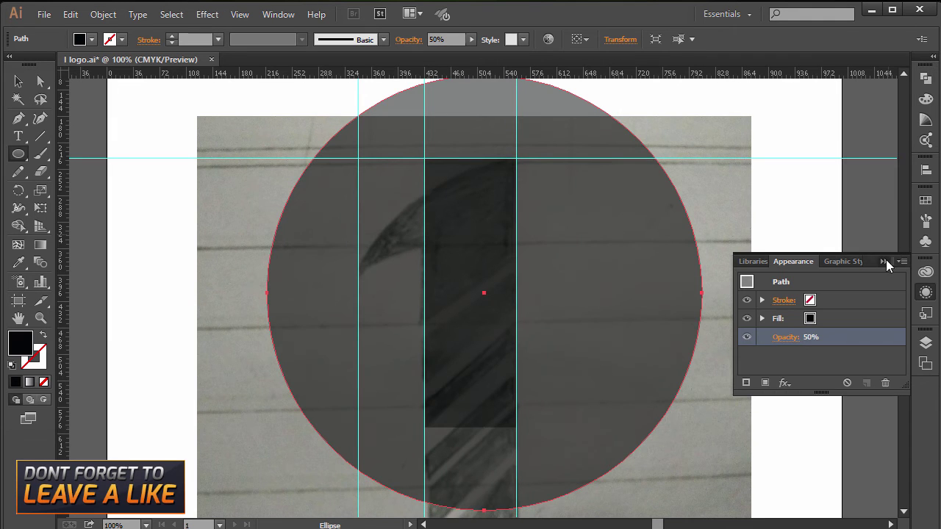
click(883, 261)
Move the circle so its top touches the horizontal guide and its centre sits on the stem's right-edge guide
key(ctrl+shift+a)
key(ctrl+minus)
click(18, 82)
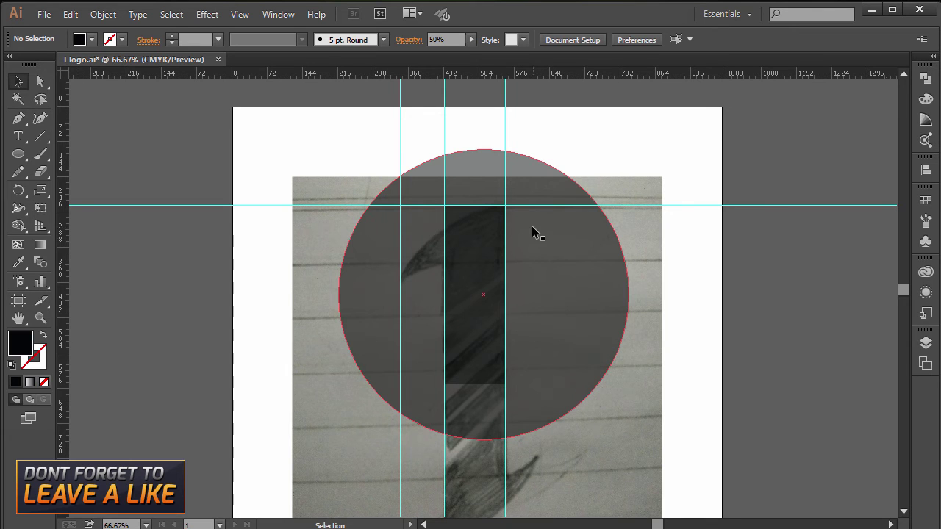
drag(523, 252, 543, 298)
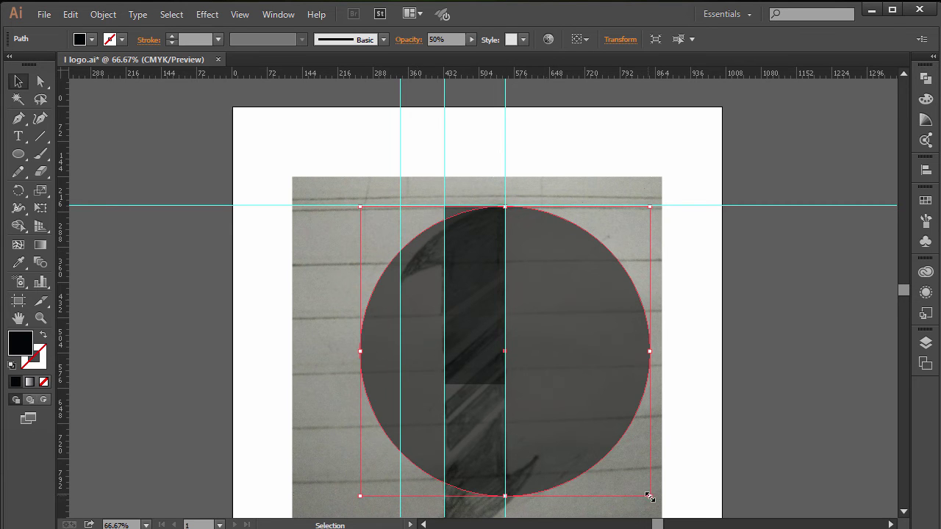
Scale the circle down and recentre it on the stem's right-edge guide so its outline follows the upper serif's outer curve
drag(650, 497, 610, 469)
key(ctrl+z)
drag(359, 496, 384, 479)
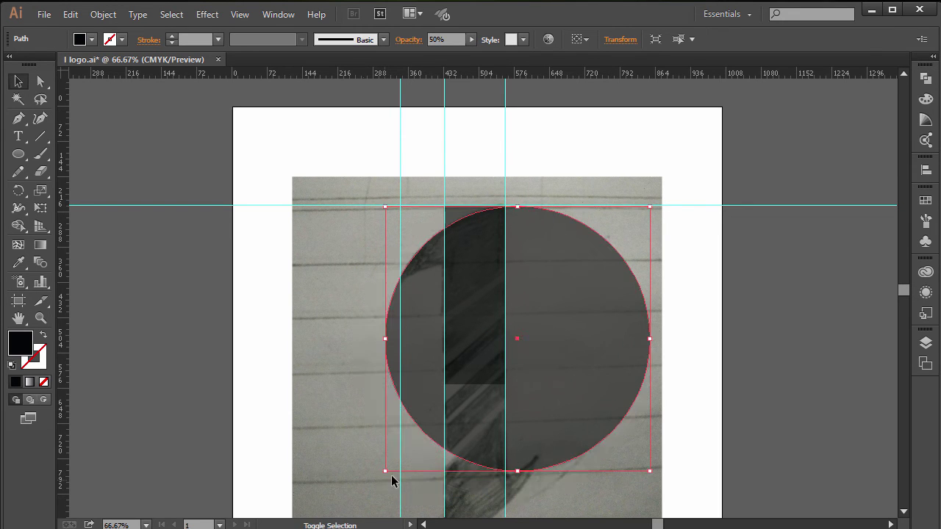
drag(553, 376, 542, 380)
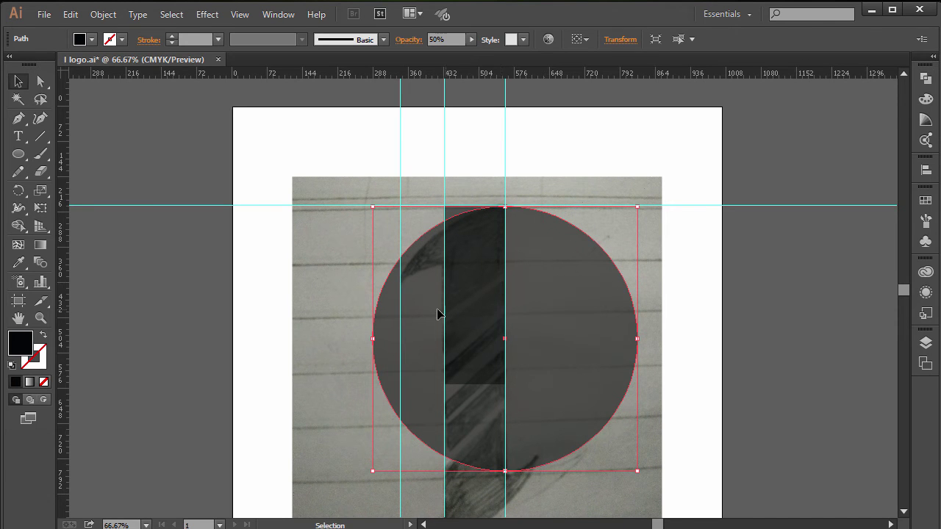
drag(639, 473, 602, 462)
mouse_move(428, 310)
mouse_down()
mouse_move(426, 301)
mouse_move(435, 302)
mouse_up()
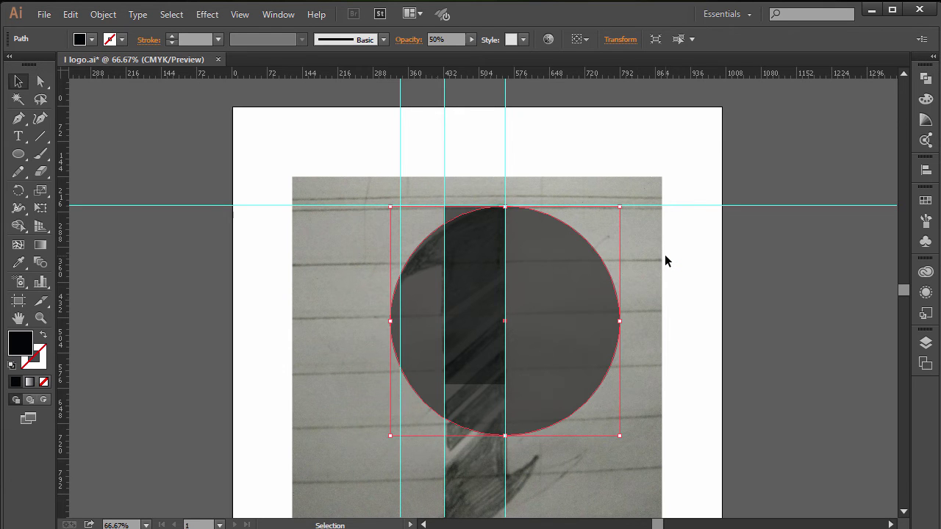
Add a horizontal guide at the lower tip of the upper serif
key(ctrl+1)
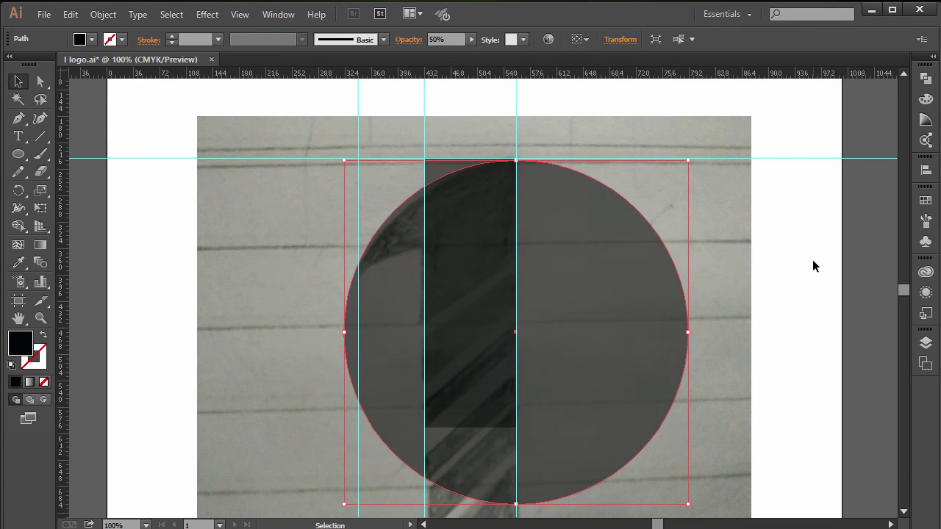
drag(904, 291, 897, 288)
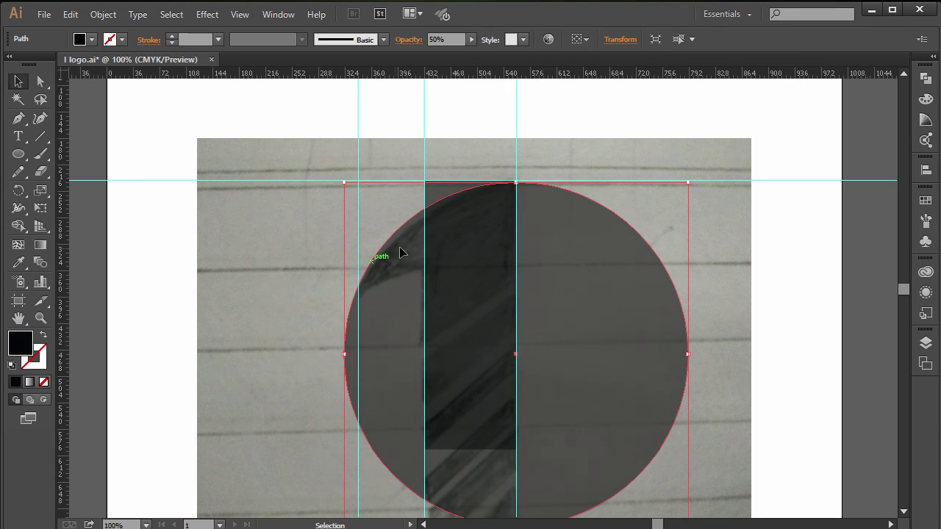
shift+click(485, 181)
drag(385, 71, 367, 287)
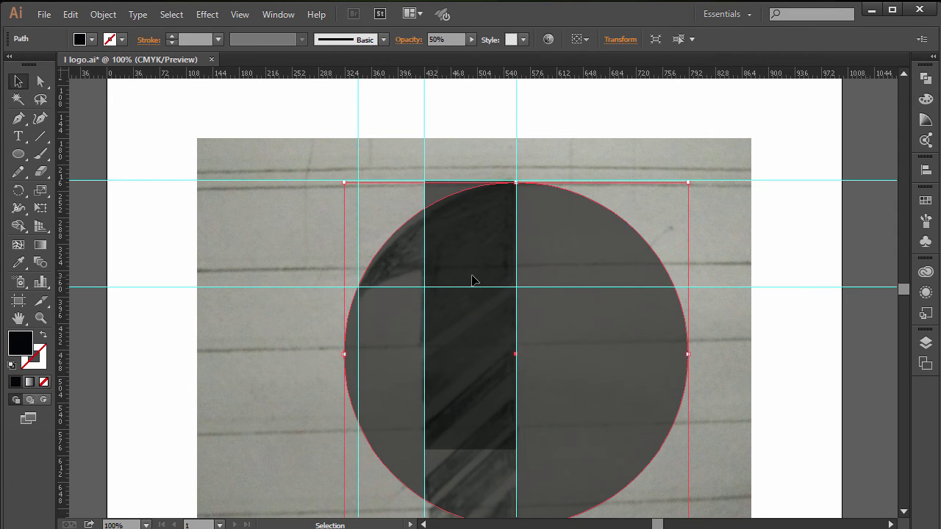
Try duplicating the circle over the original and undo the pasted copies
click(432, 196)
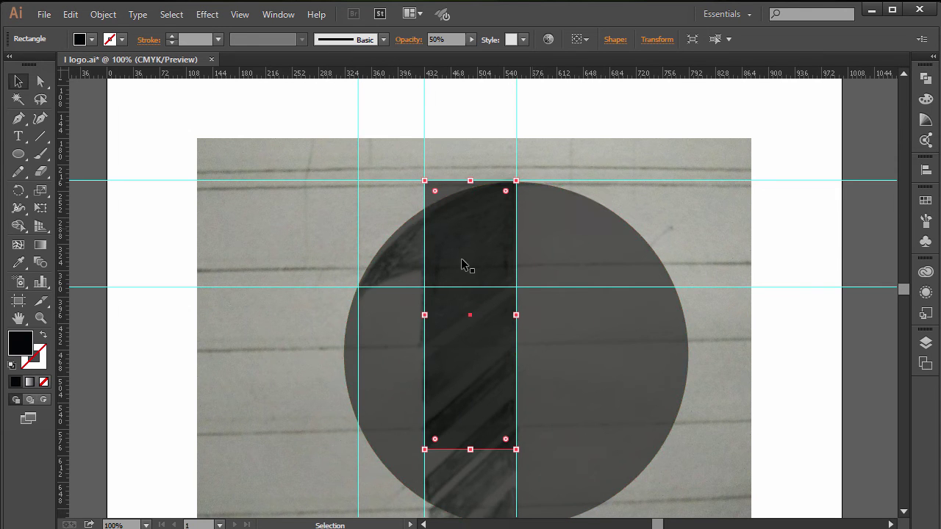
click(575, 246)
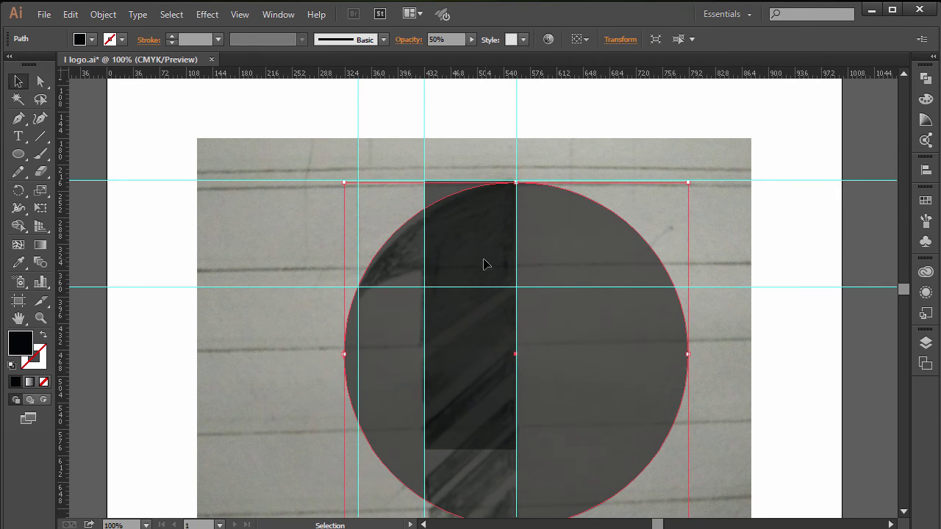
key(ctrl+minus)
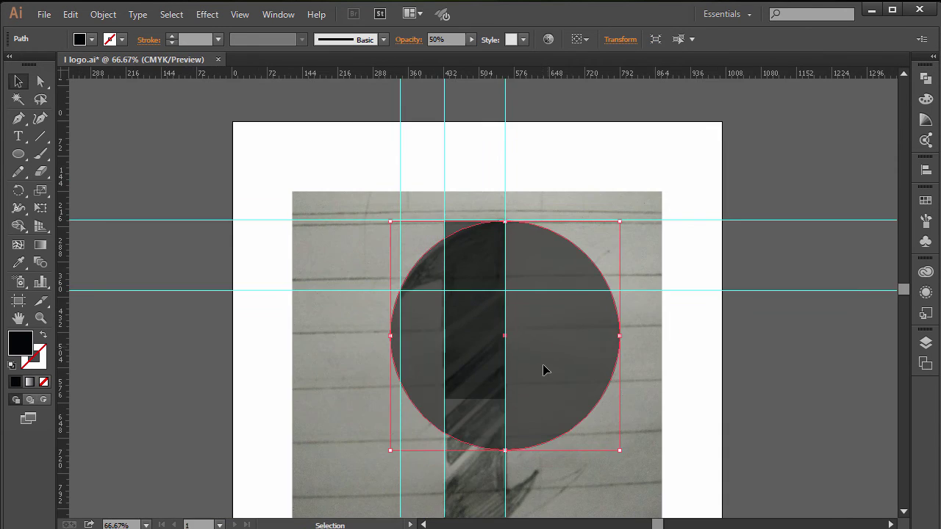
key(a)
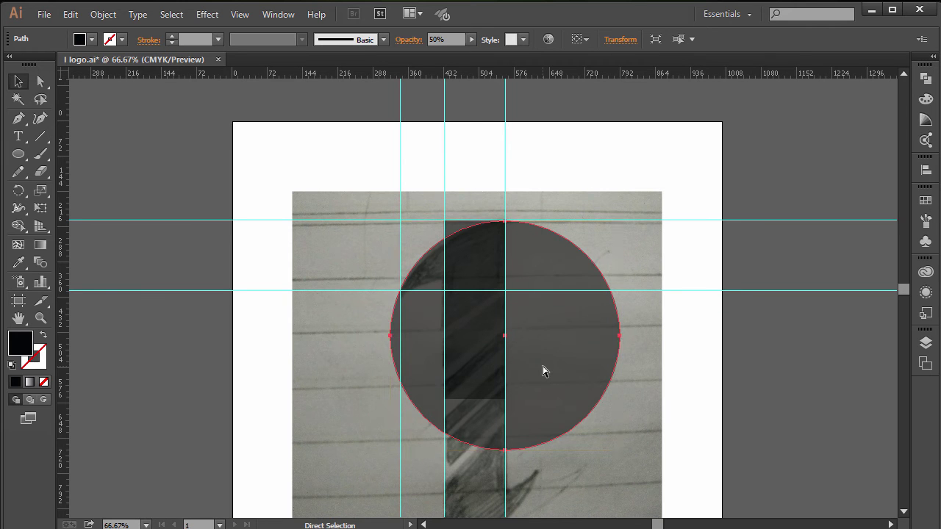
key(v)
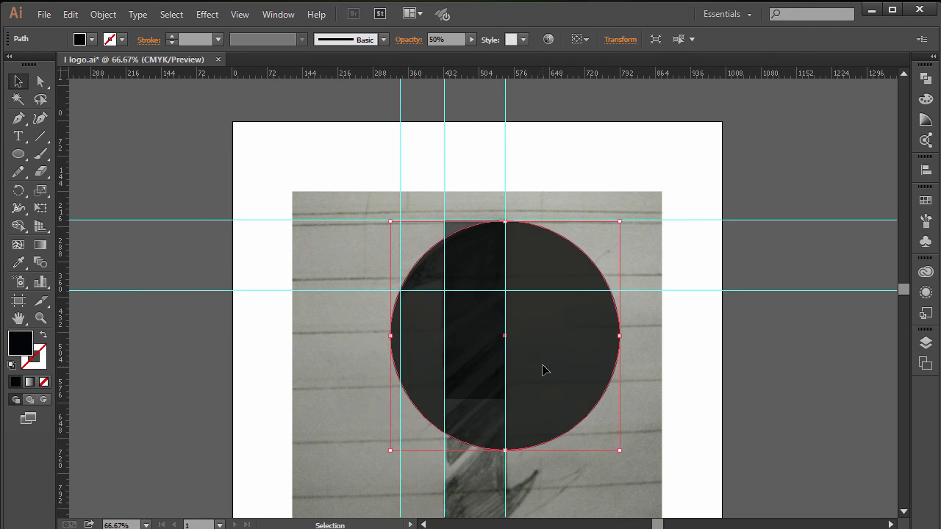
key(a)
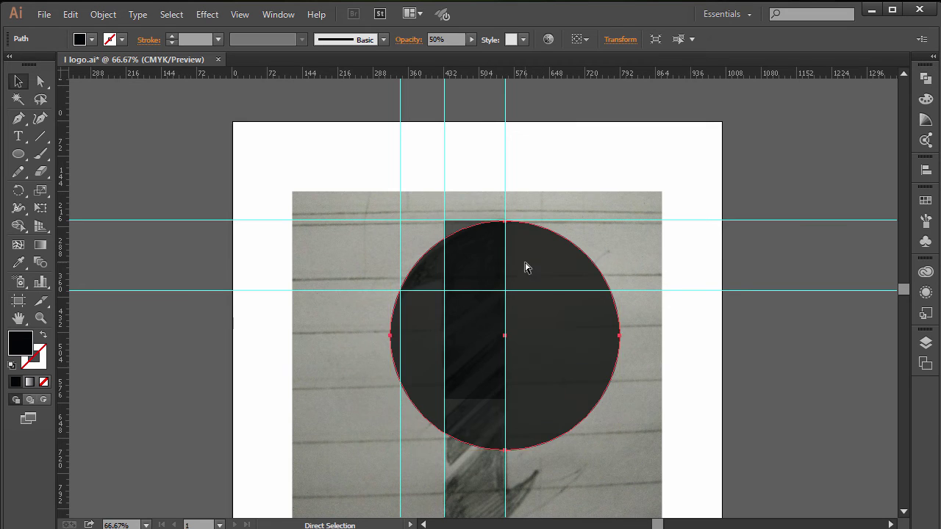
key(v)
key(ctrl+v)
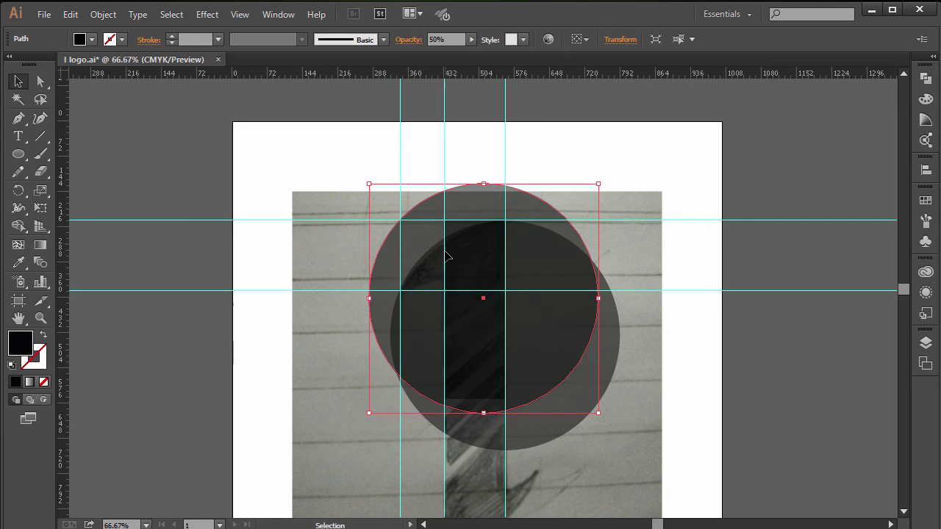
key(a)
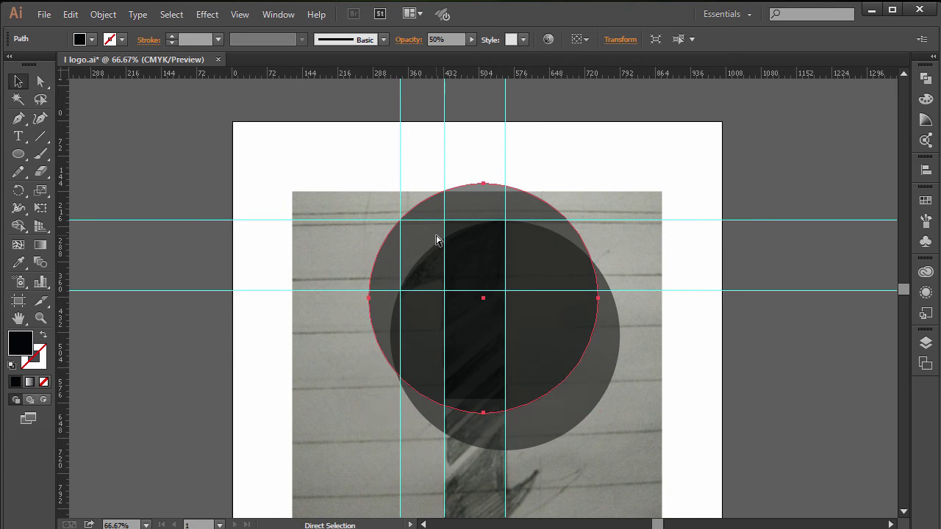
key(ctrl+z)
Paste a copy of the circle in front and move it straight down so its top touches the lower horizontal guide
key(v)
key(ctrl+f)
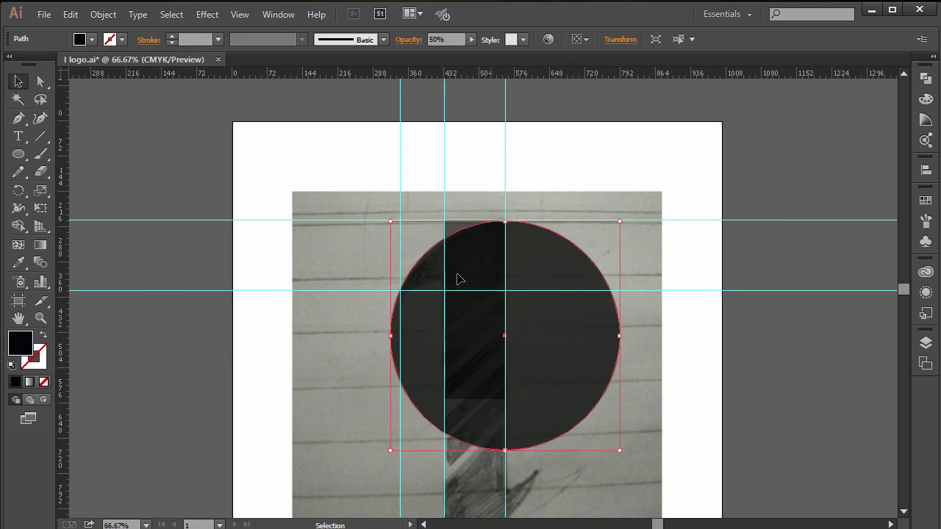
drag(533, 272, 527, 338)
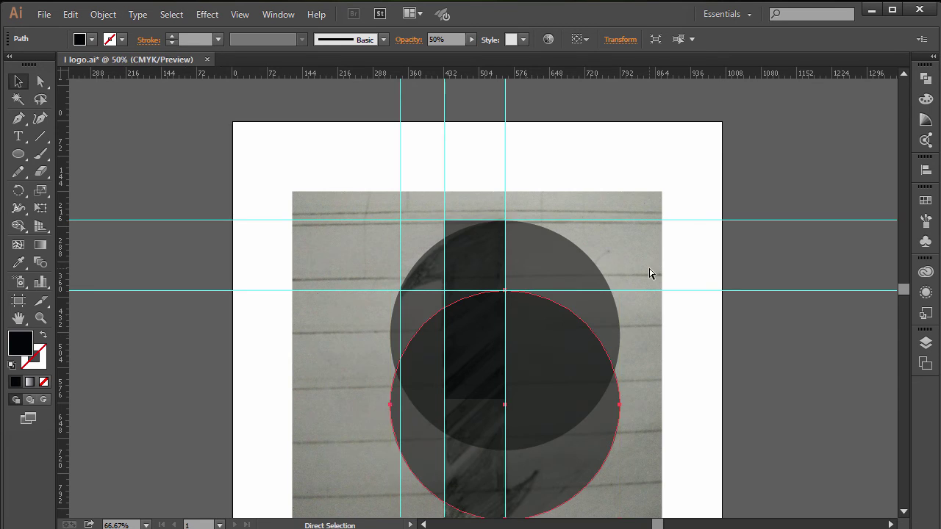
Enlarge the copied circle about its centre and move it down so its outline passes through the upper serif's lower tip
key(ctrl+minus)
key(ctrl+minus)
drag(553, 410, 611, 446)
key(ctrl+z)
drag(551, 411, 617, 450)
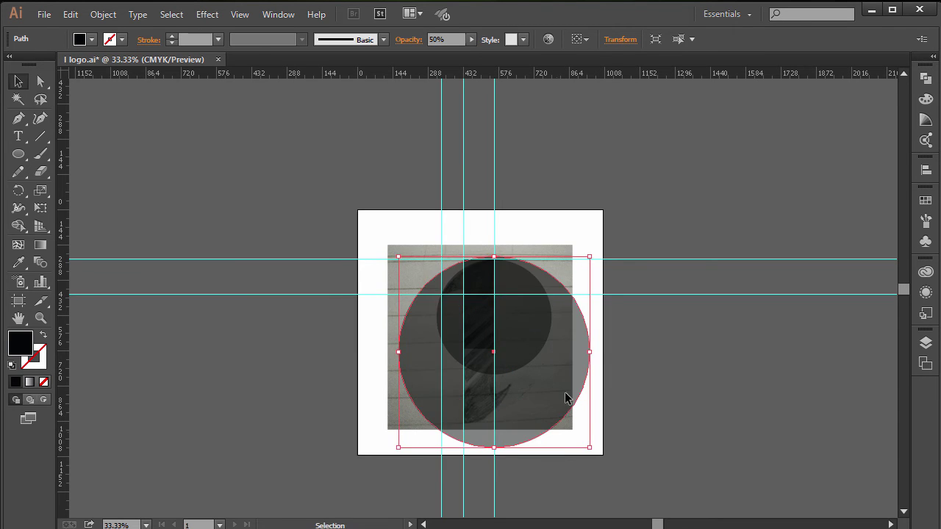
drag(479, 308, 480, 332)
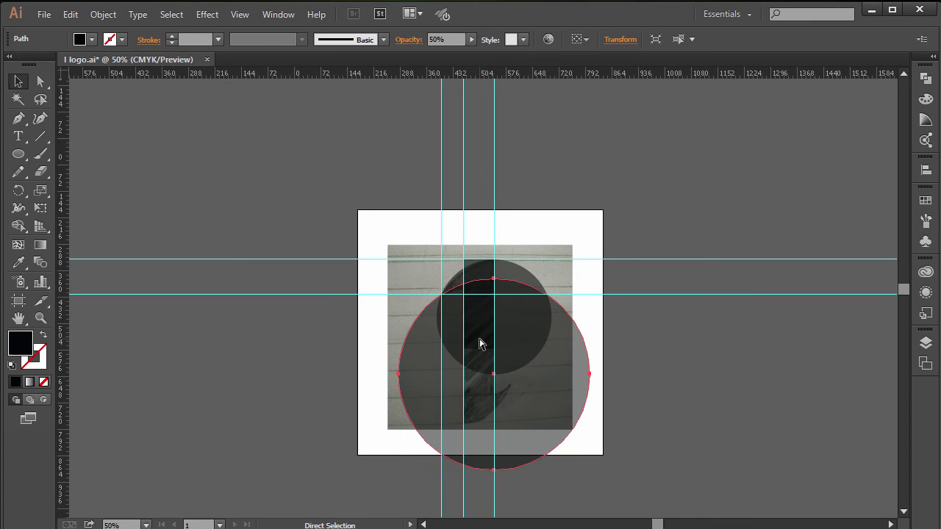
key(ctrl+plus)
key(ctrl+plus)
key(ctrl+plus)
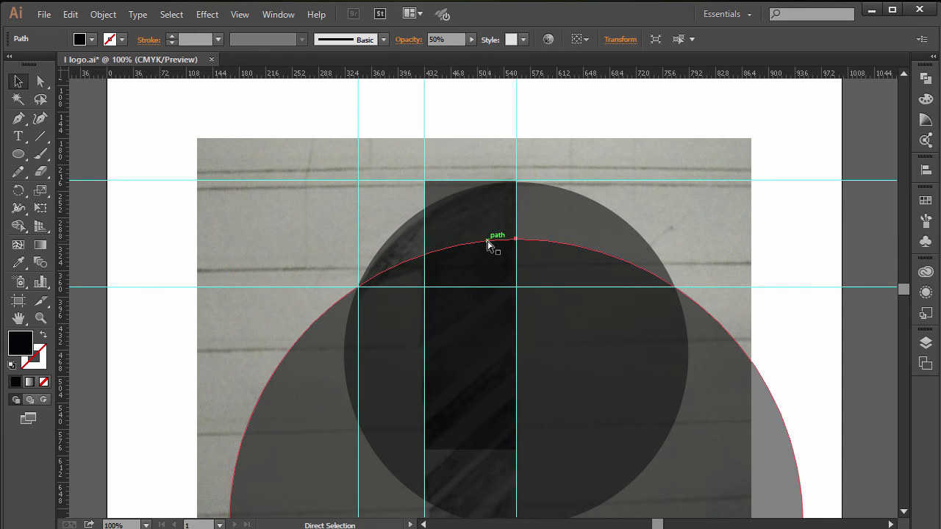
Enlarge the copied circle further and shift it down so its outline follows the upper serif's inner curve through the lower tip
key(ctrl+minus)
key(ctrl+minus)
scroll(637, 419, down, 1)
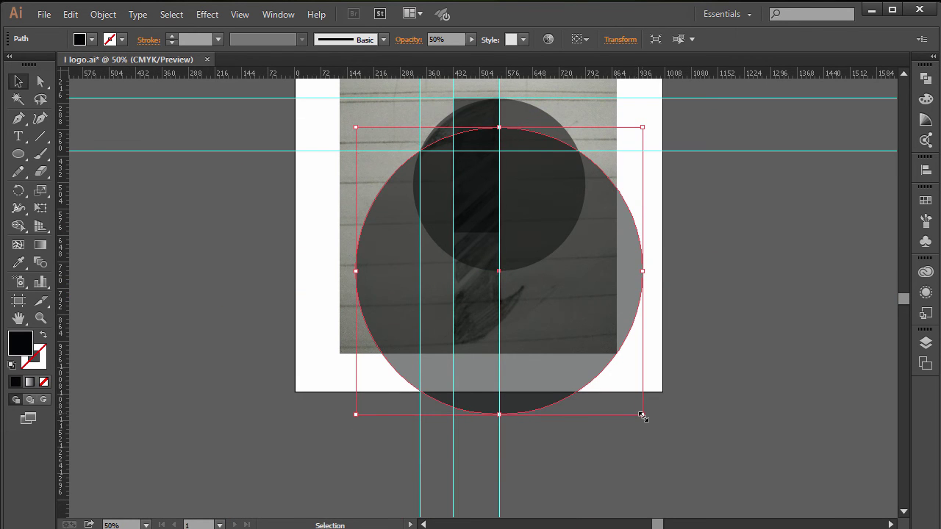
mouse_move(644, 416)
mouse_down()
mouse_move(729, 461)
mouse_move(716, 449)
mouse_up()
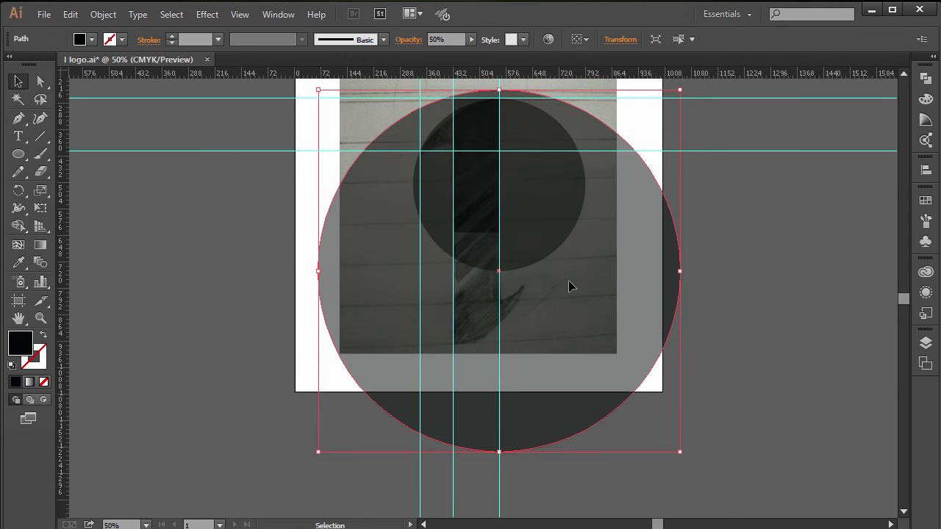
drag(521, 225, 521, 269)
key(ctrl+equal)
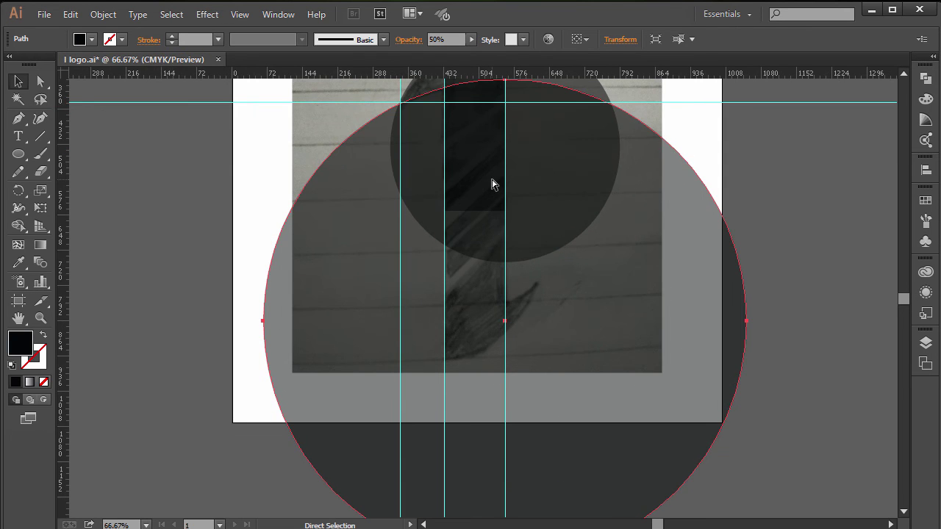
scroll(492, 184, down, 2)
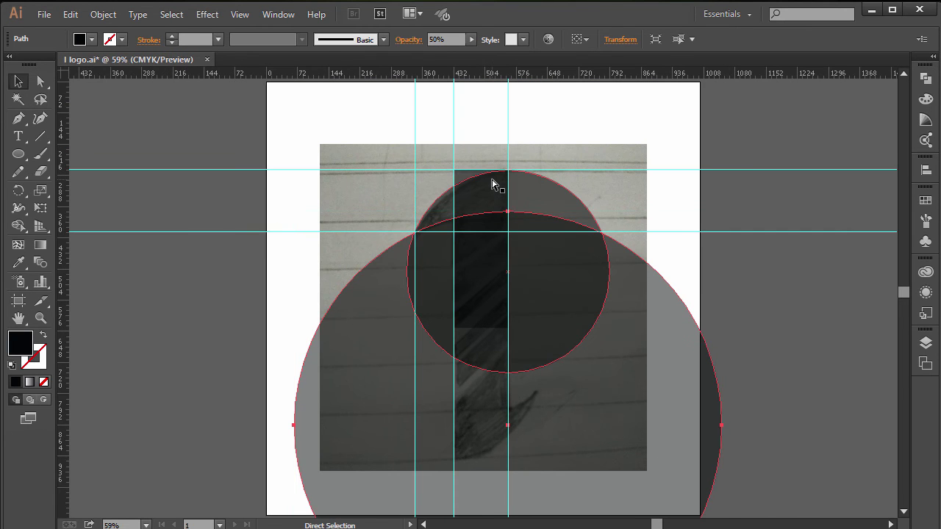
key(ctrl+equal)
key(ctrl+equal)
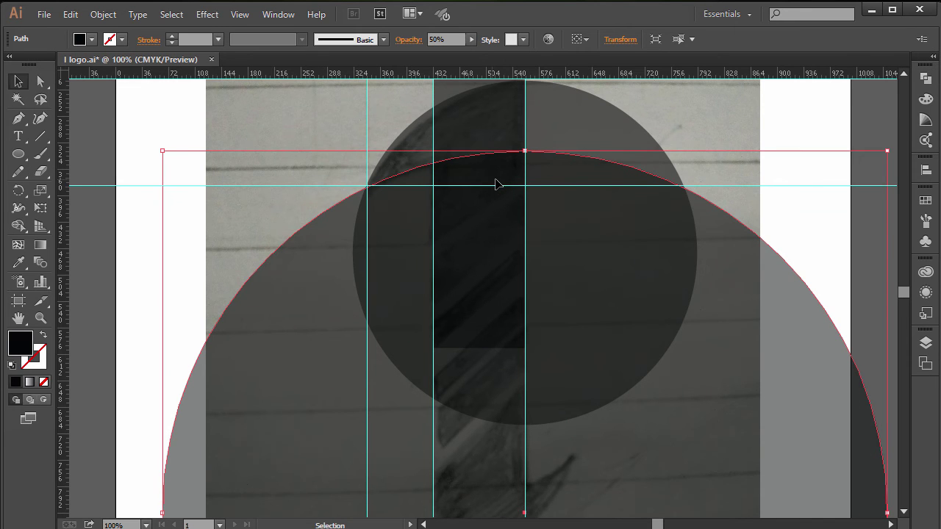
drag(586, 260, 585, 257)
Deselect the circle and hide the rulers and guides
click(266, 152)
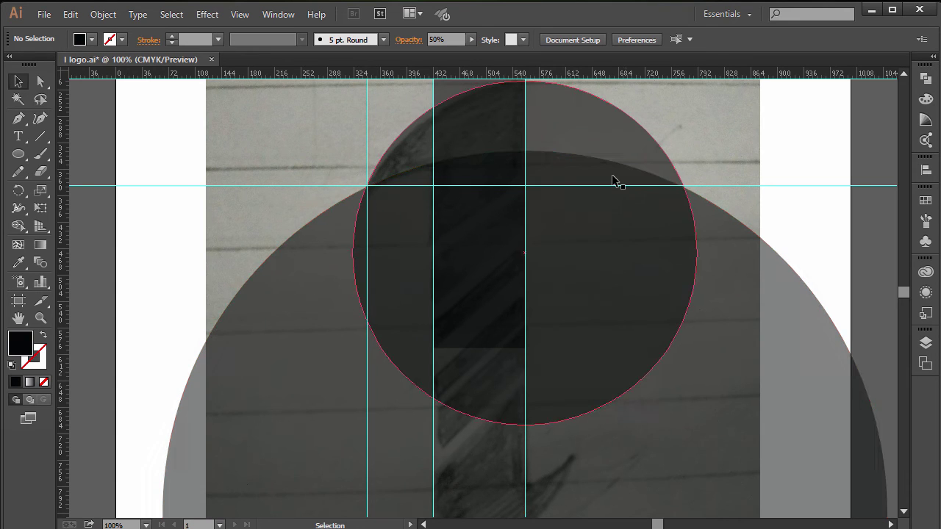
key(ctrl+r)
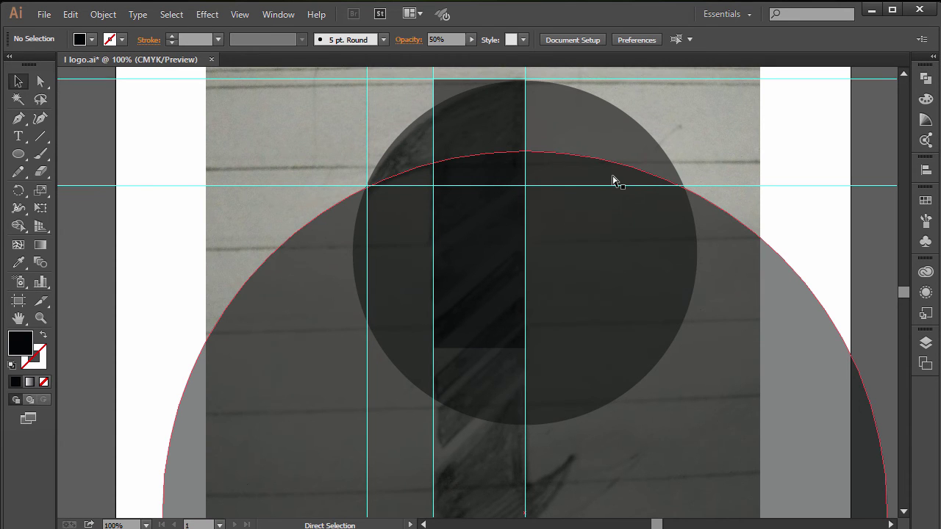
key(ctrl+semicolon)
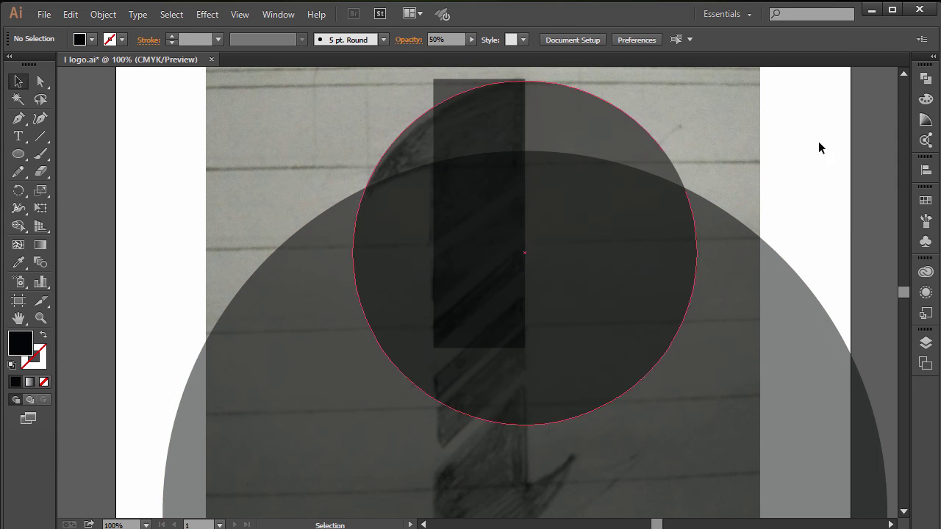
Subtract the larger circle from the smaller one with Pathfinder Minus Front to form the crescent serif
click(597, 135)
shift+click(749, 272)
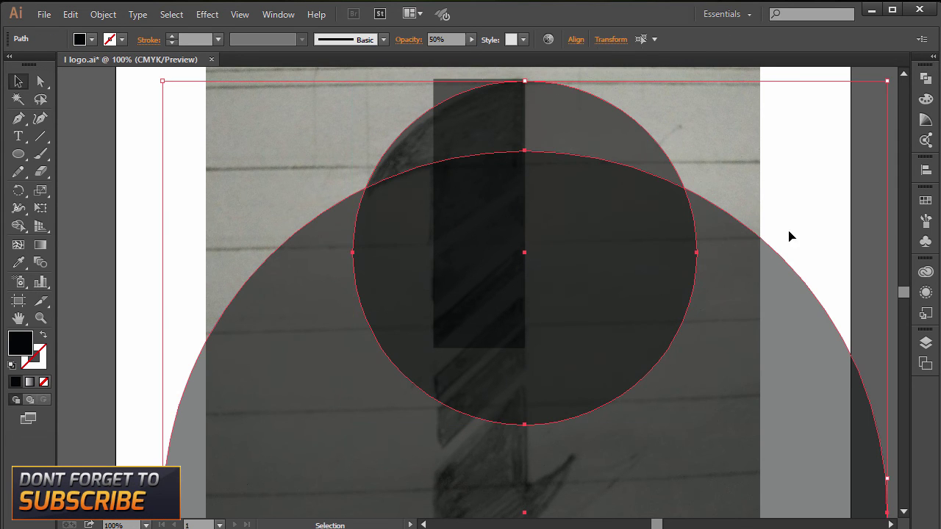
click(927, 78)
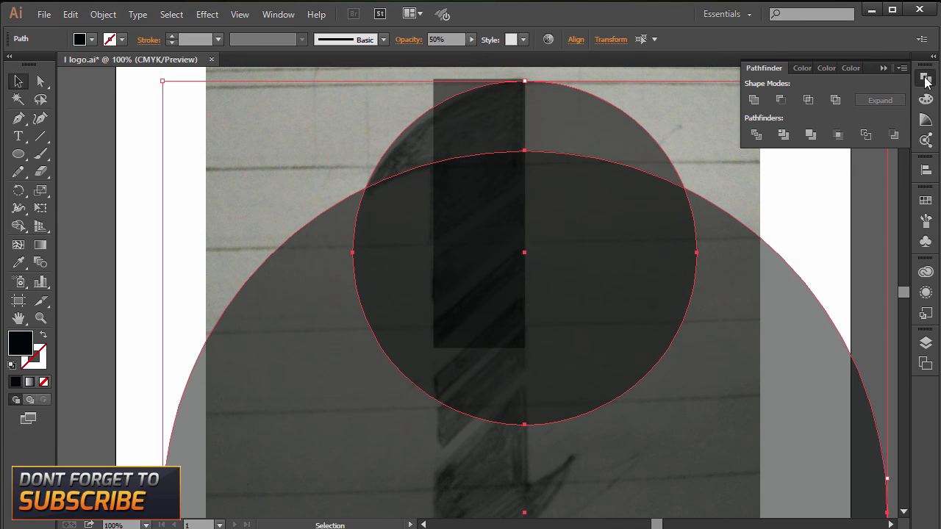
click(780, 101)
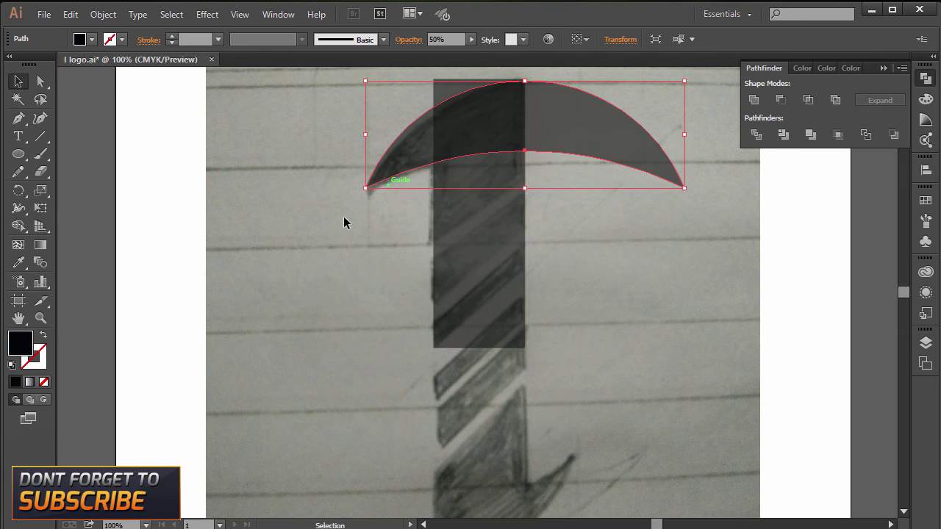
click(366, 267)
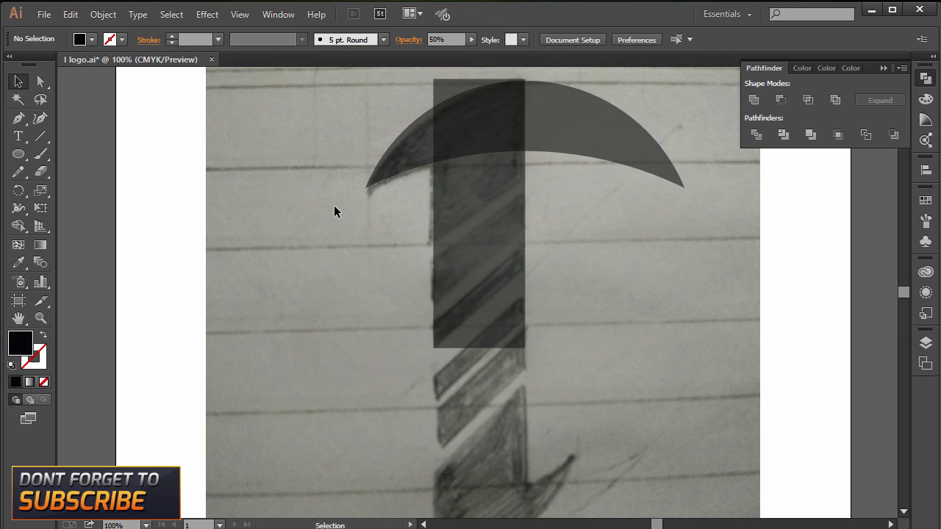
Try Pathfinder Minus Front and Minus Back on the crescent and the stem rectangle, undoing each attempt
click(386, 172)
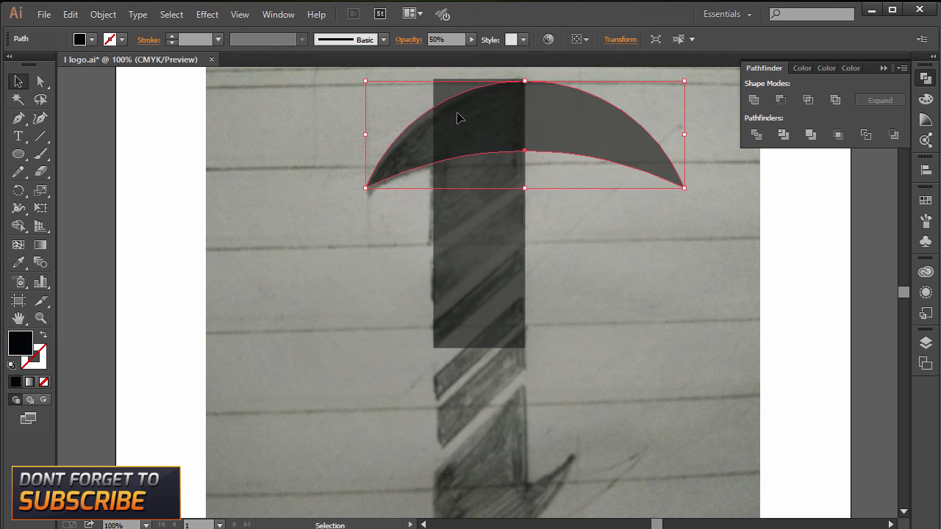
click(621, 208)
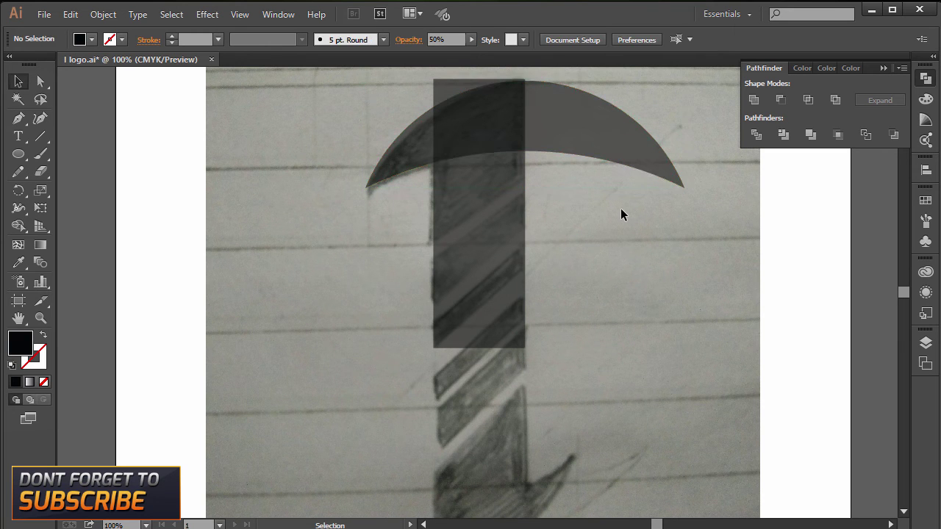
click(495, 221)
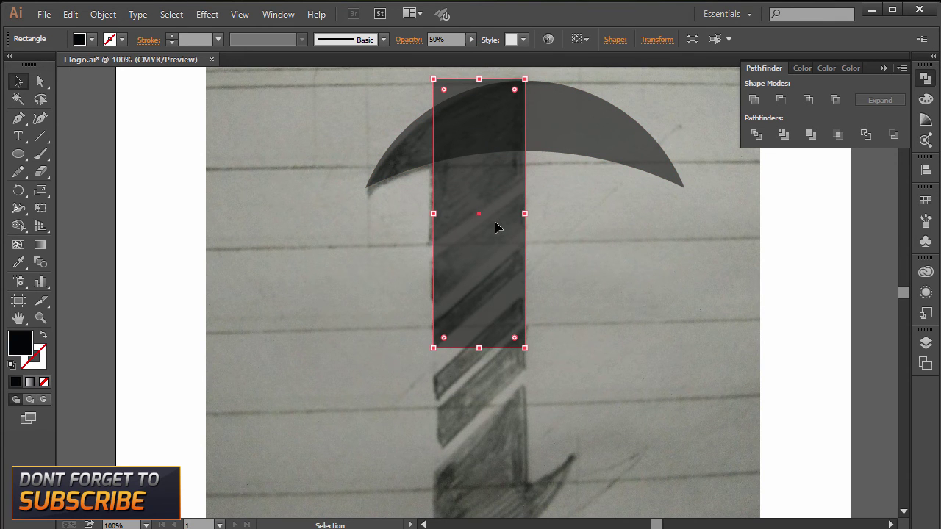
click(780, 100)
key(ctrl+z)
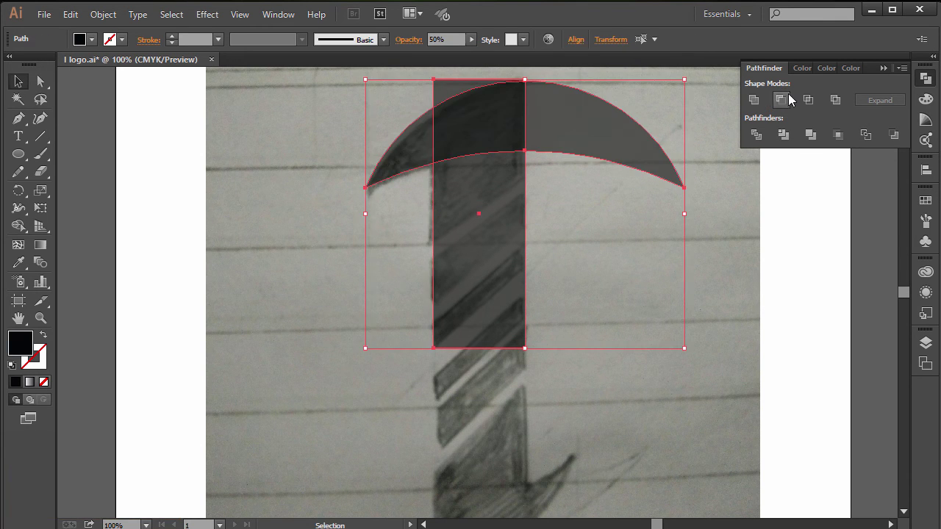
click(778, 101)
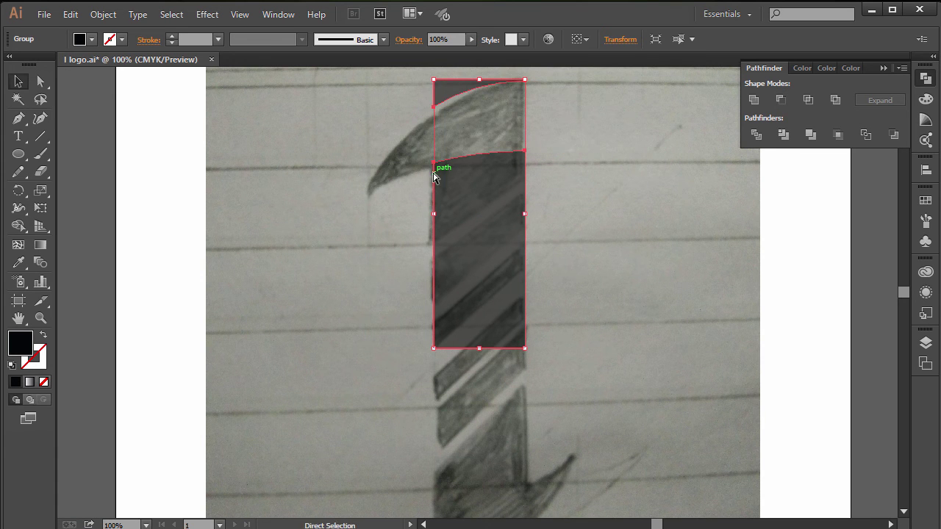
key(ctrl+z)
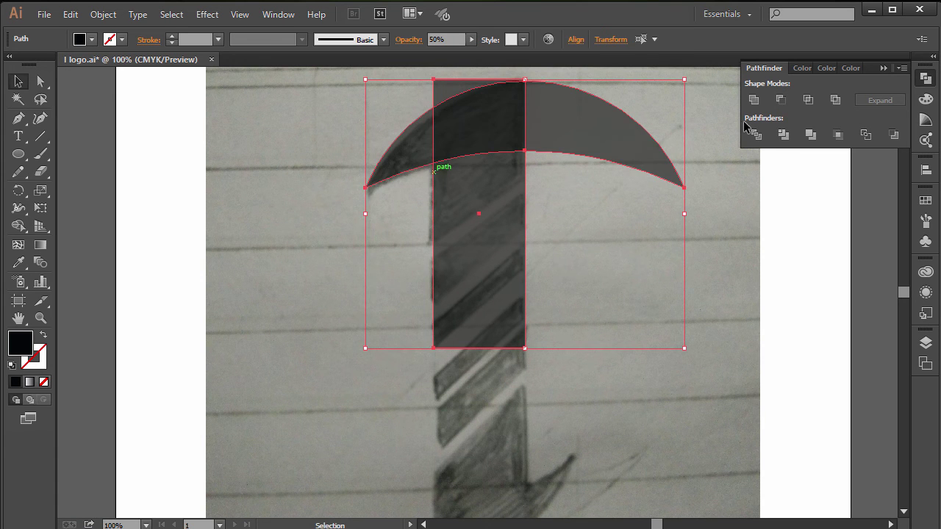
click(892, 135)
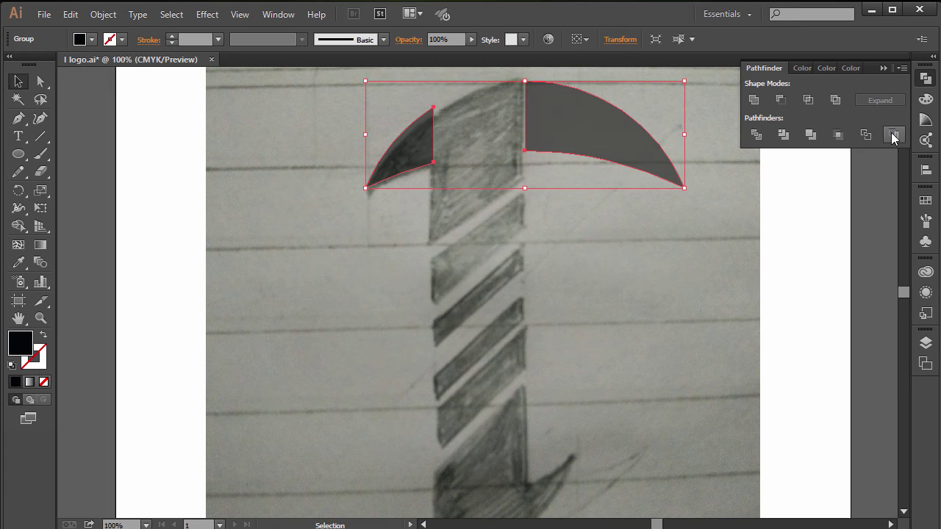
key(ctrl+z)
Select the crescent and the stem rectangle and apply Pathfinder Intersect to keep only their overlapping area
click(668, 218)
click(566, 125)
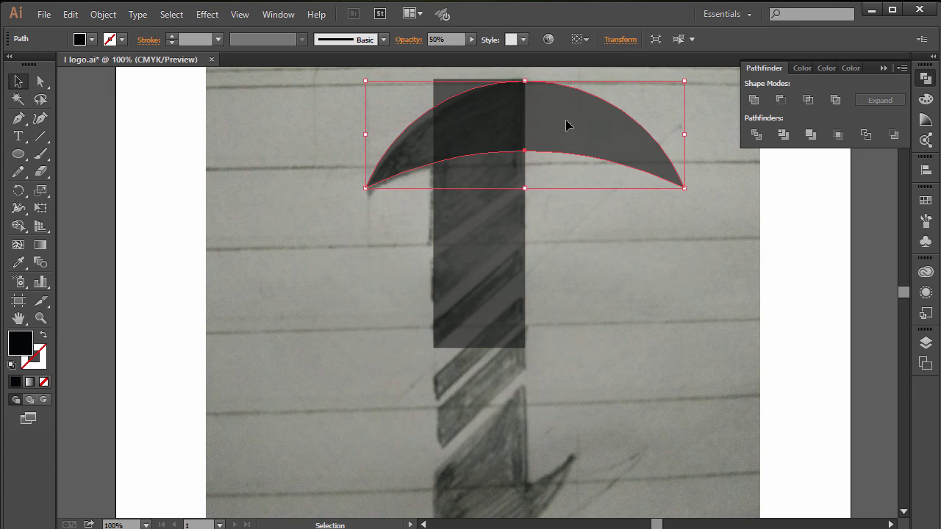
shift+click(479, 218)
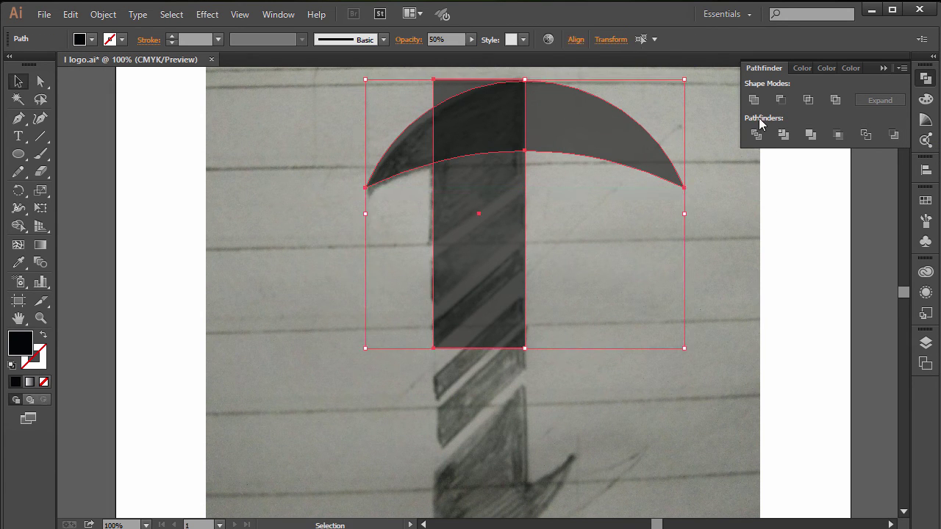
click(810, 101)
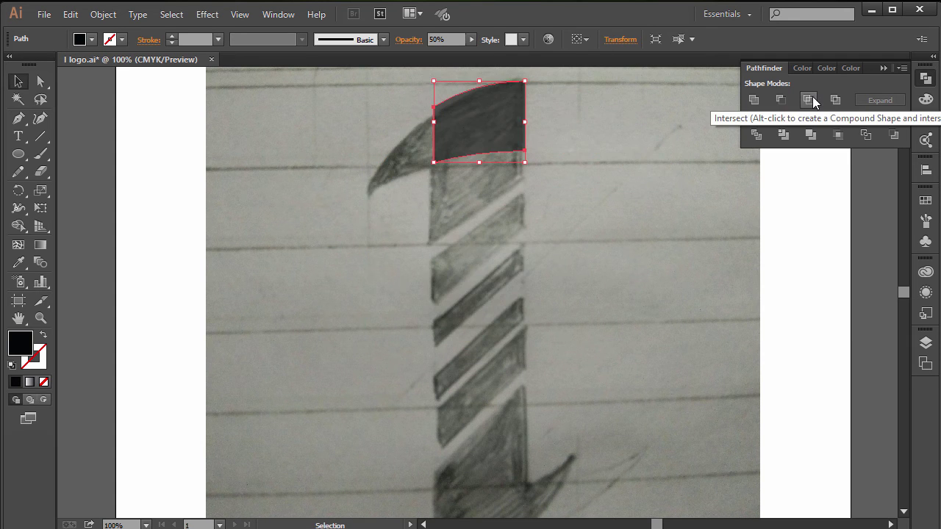
Undo the Intersect, and try Pathfinder Minus Front, Exclude and Crop on the crescent and stem rectangle, undoing each attempt
key(ctrl+z)
click(780, 100)
key(ctrl+z)
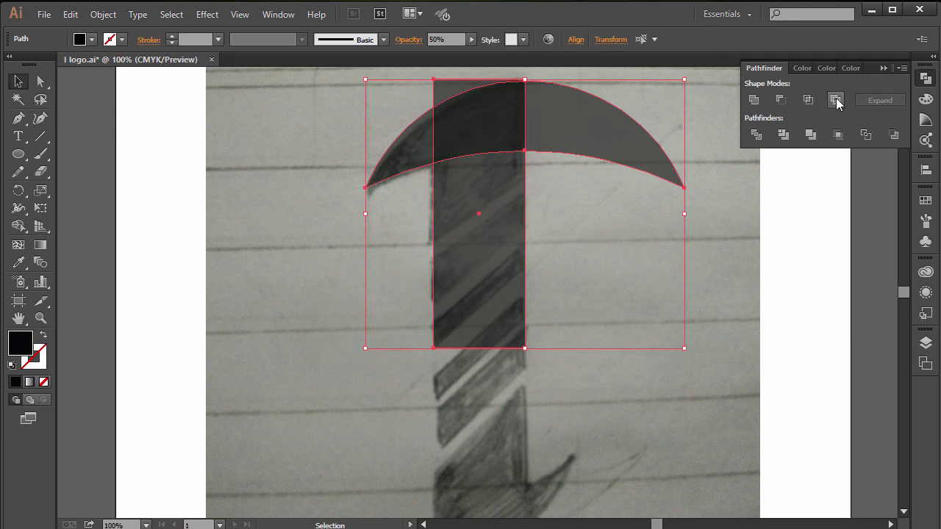
click(836, 101)
key(ctrl+z)
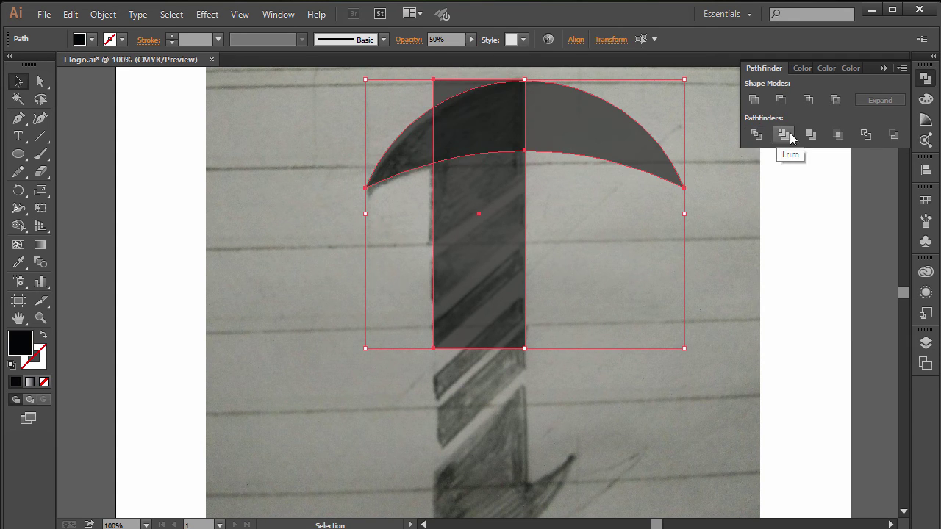
click(838, 135)
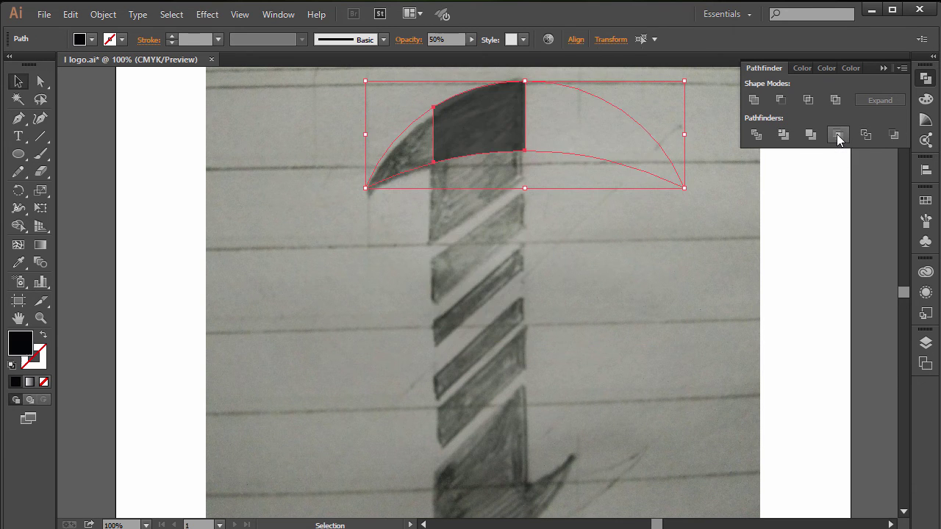
key(ctrl+z)
Try Pathfinder Outline, Minus Back and Minus Front on the crescent and stem rectangle, undoing each attempt
click(866, 135)
key(ctrl+z)
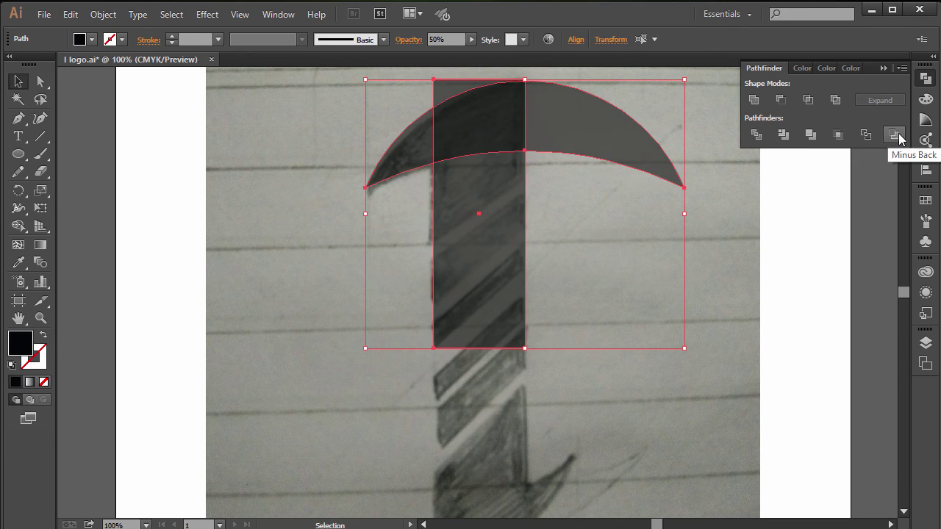
click(894, 134)
key(ctrl+z)
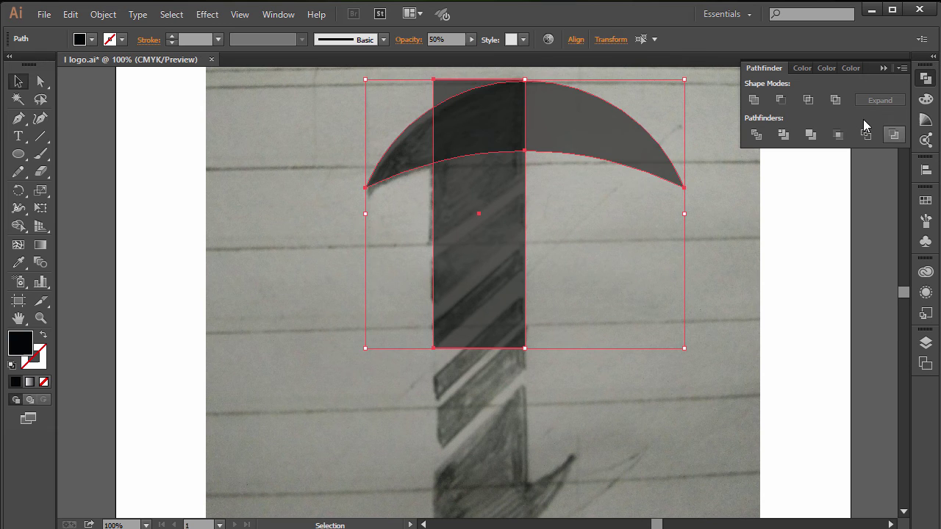
click(780, 99)
key(ctrl+z)
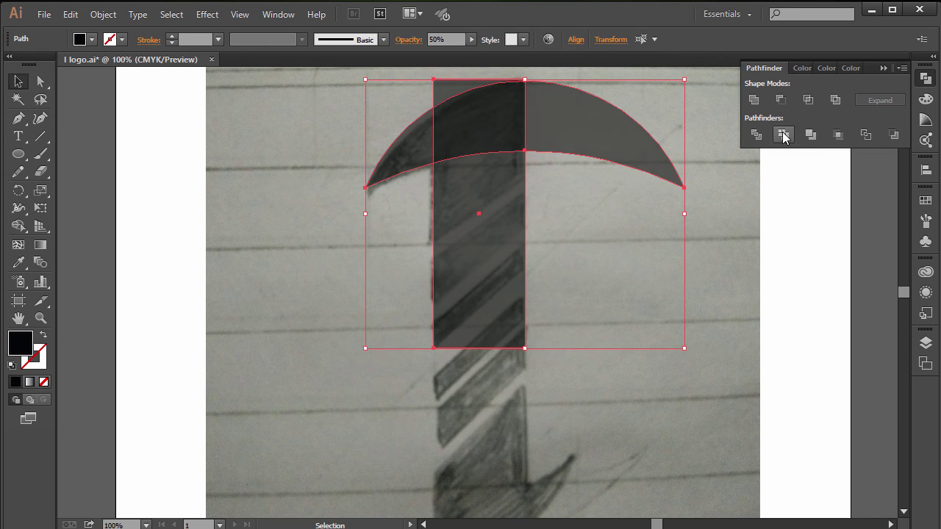
Split the crescent and stem rectangle with Pathfinder Divide and ungroup the resulting pieces
click(759, 135)
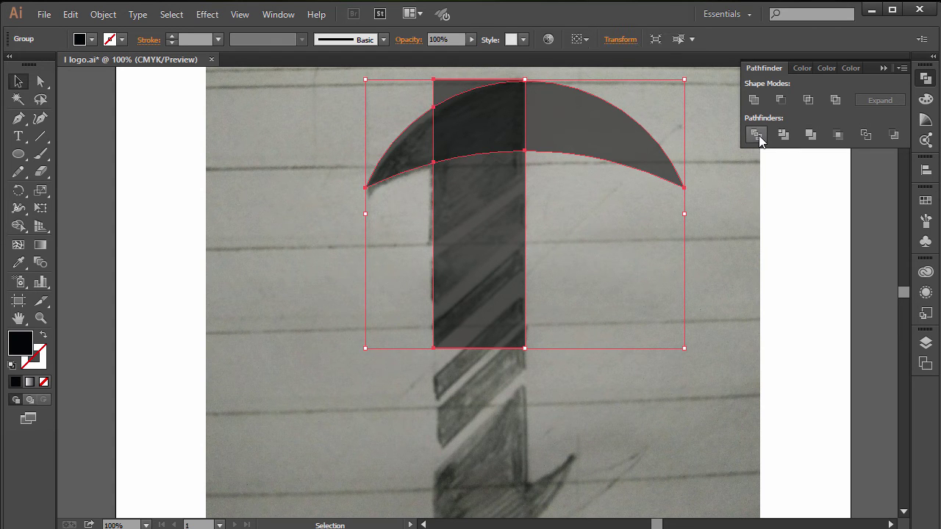
click(607, 223)
click(558, 129)
click(763, 282)
click(492, 105)
drag(504, 166, 452, 252)
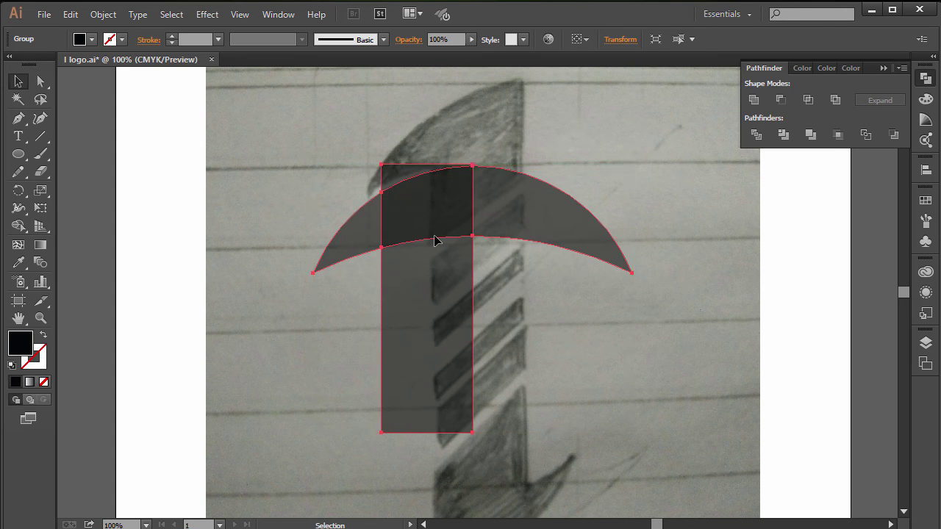
key(ctrl+z)
right_click(473, 132)
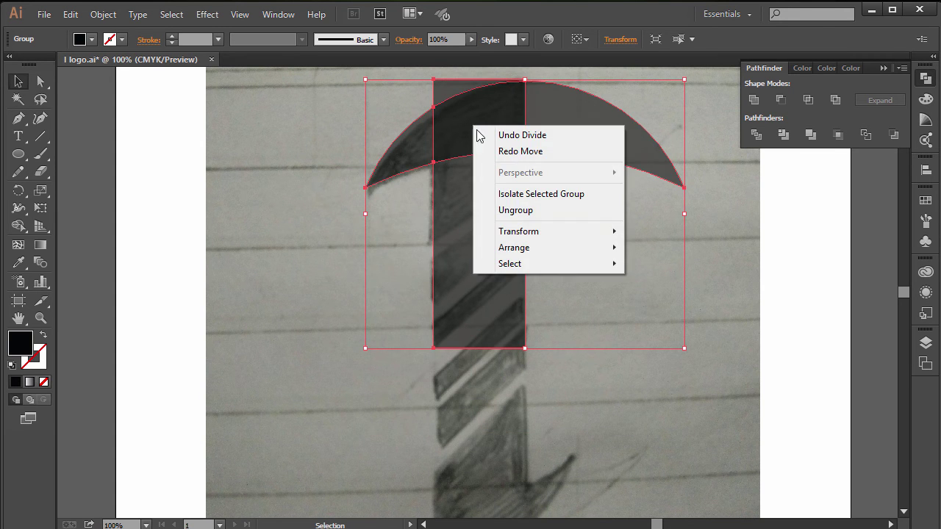
click(498, 211)
Delete the crescent's half to the right of the stem and the stem corner piece above the crescent
click(705, 167)
click(603, 121)
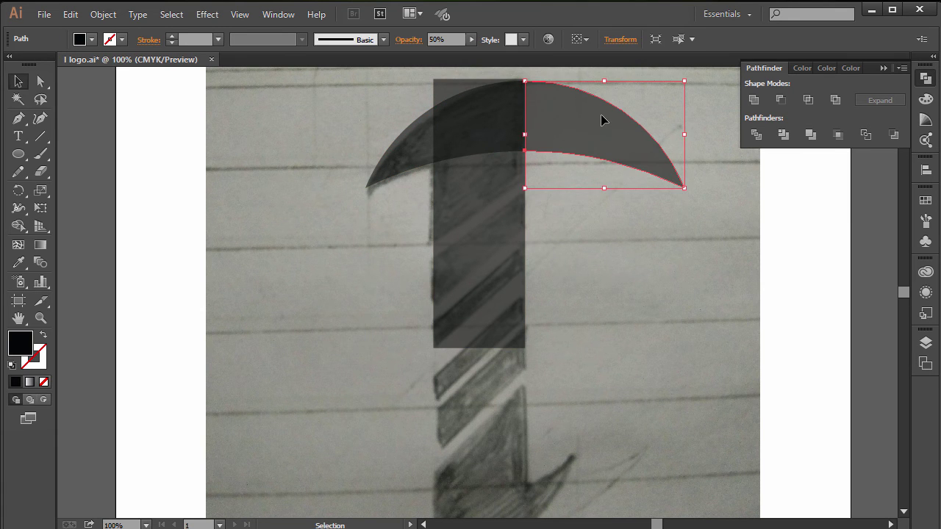
key(Delete)
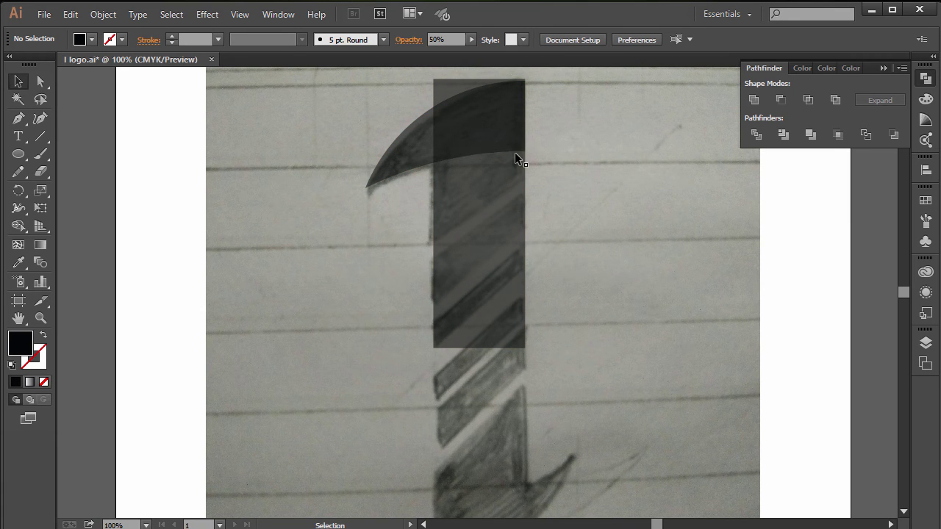
click(446, 88)
key(Delete)
Unite the overlap piece, the stem and the remaining crescent tip into one shape with Pathfinder, and deselect it
click(479, 132)
shift+click(479, 182)
shift+click(420, 147)
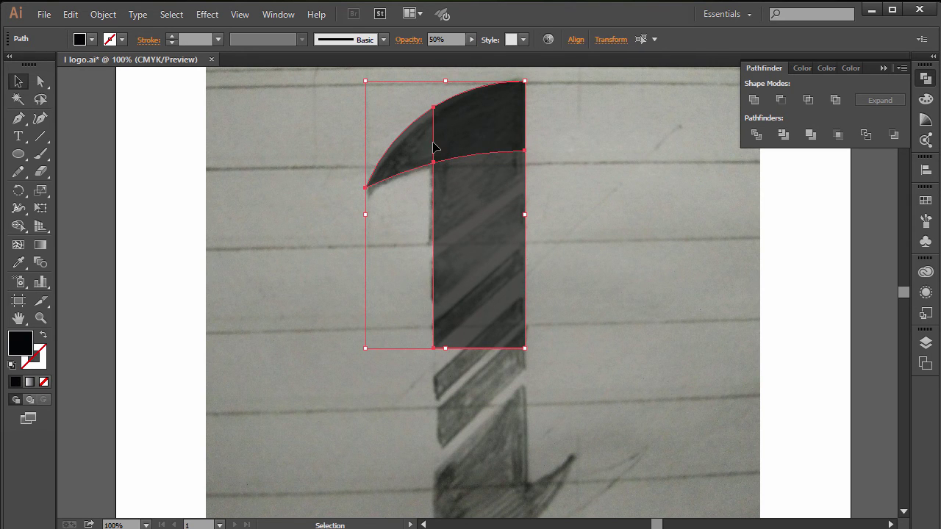
click(753, 100)
key(ctrl+shift+a)
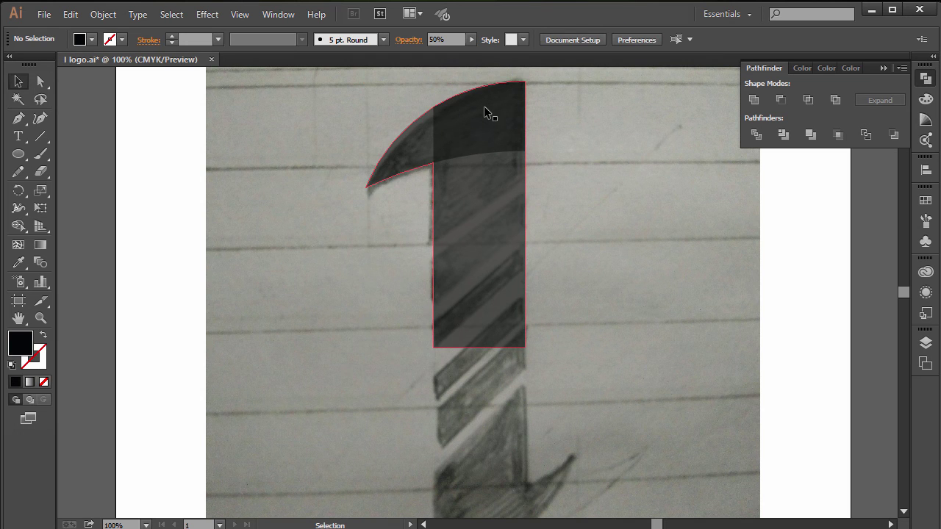
Shift the united shape aside, delete the leftover overlap piece beneath it, and put the shape back over the sketch
click(507, 220)
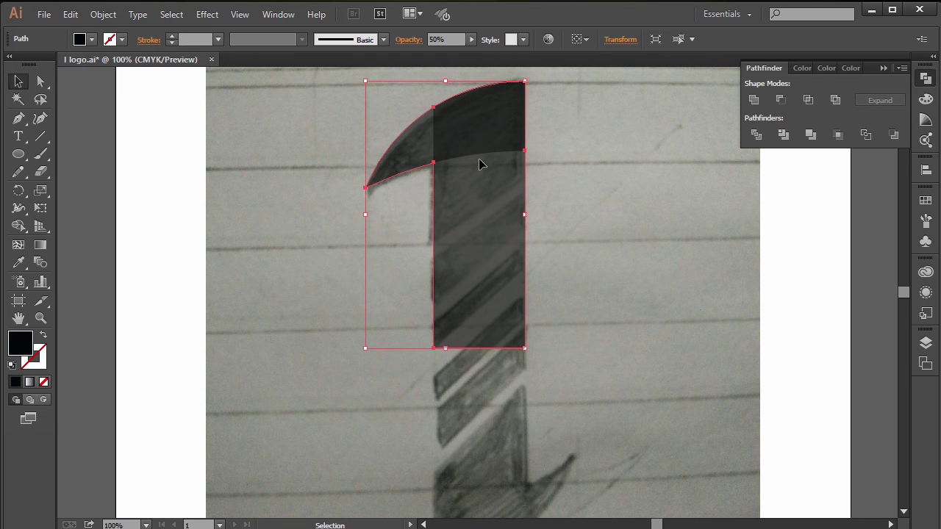
drag(479, 128, 569, 127)
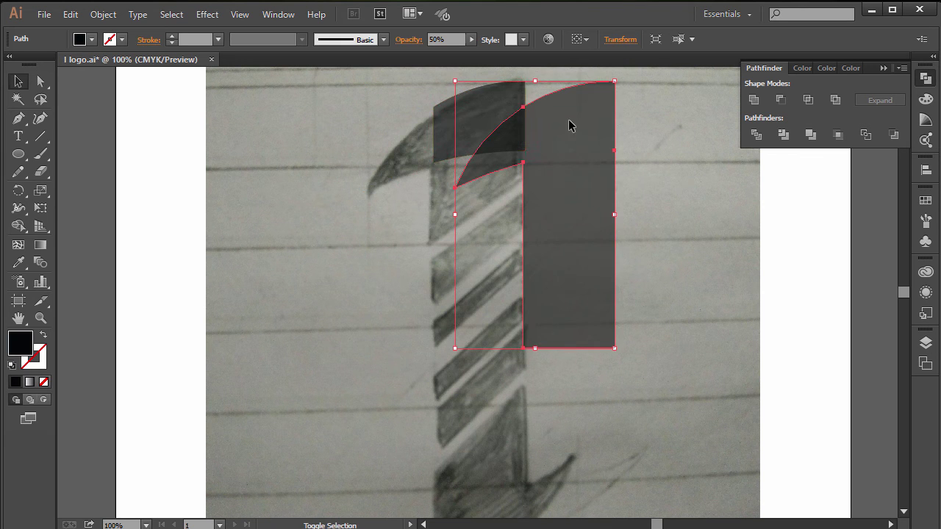
click(472, 118)
key(Delete)
drag(561, 160, 474, 155)
click(586, 178)
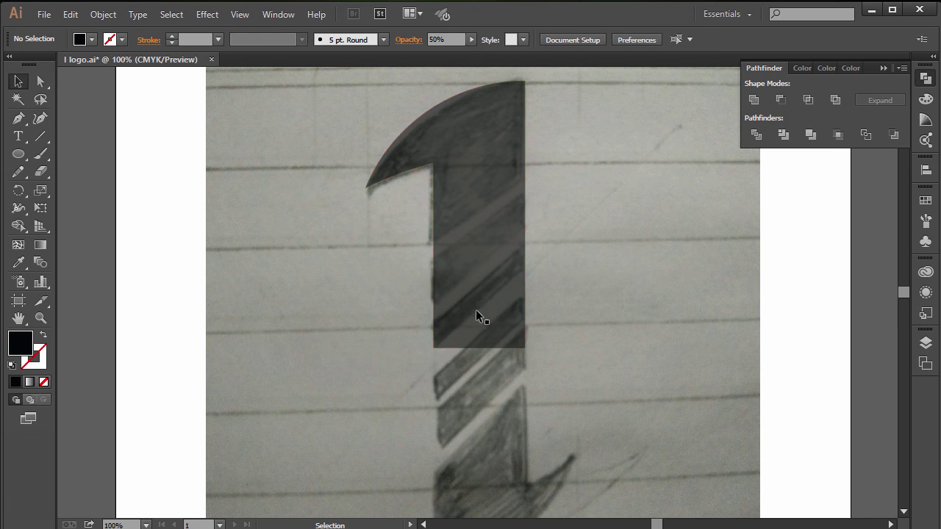
Draw a long thin horizontal rectangle beside the stem and rotate it to match the slant of the sketched stripes
click(18, 153)
key(m)
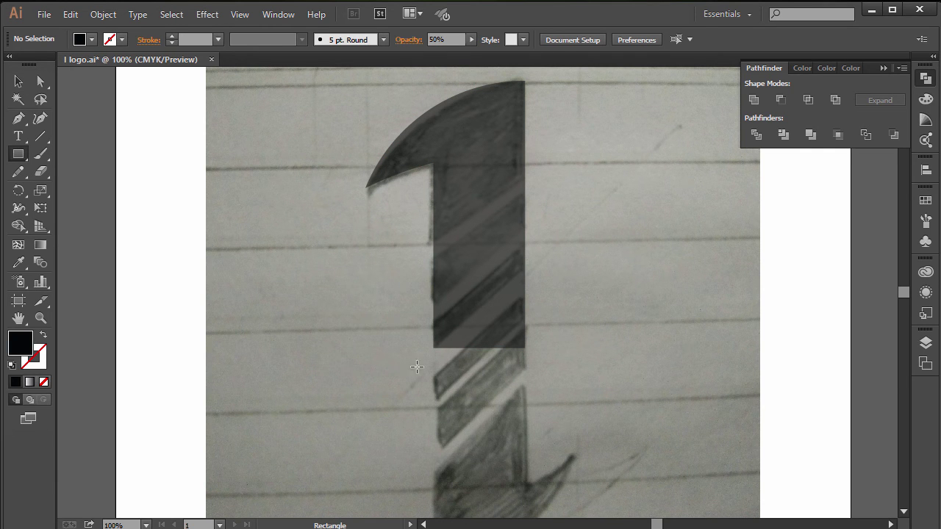
drag(252, 282, 483, 291)
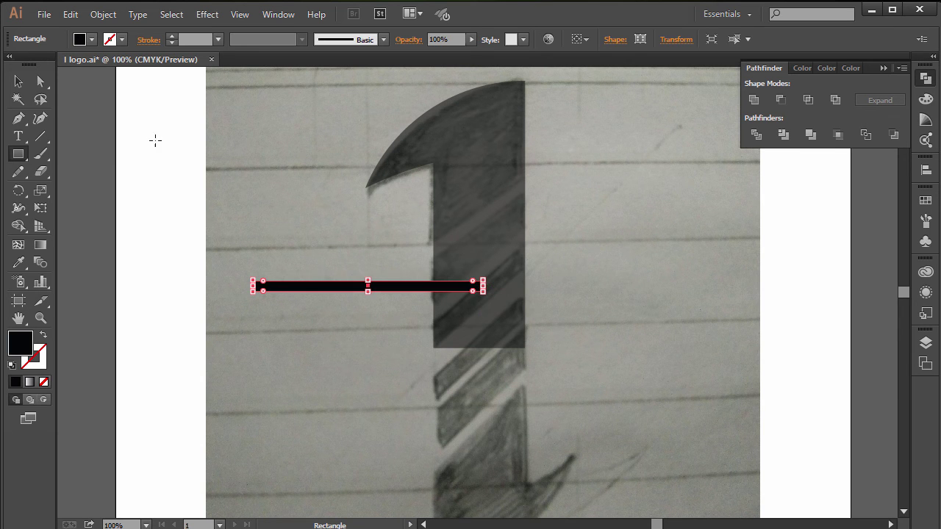
click(17, 79)
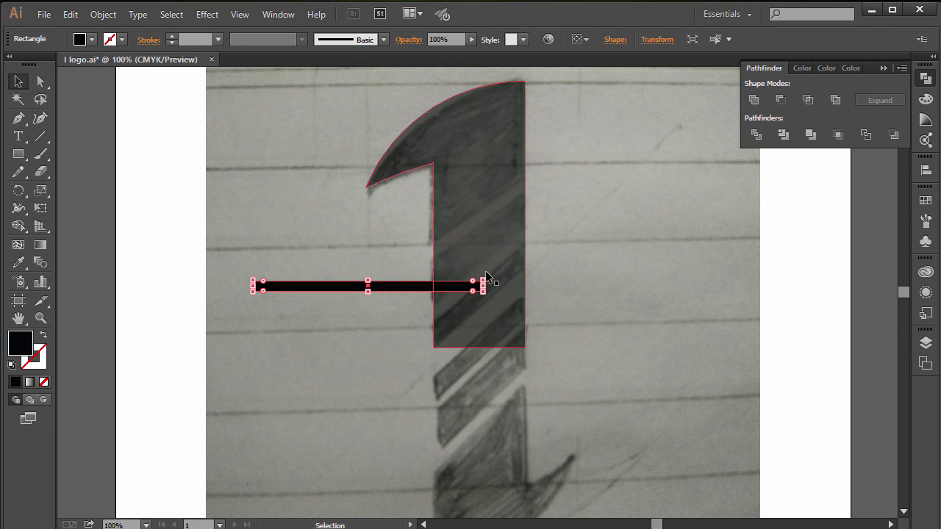
drag(488, 276, 486, 216)
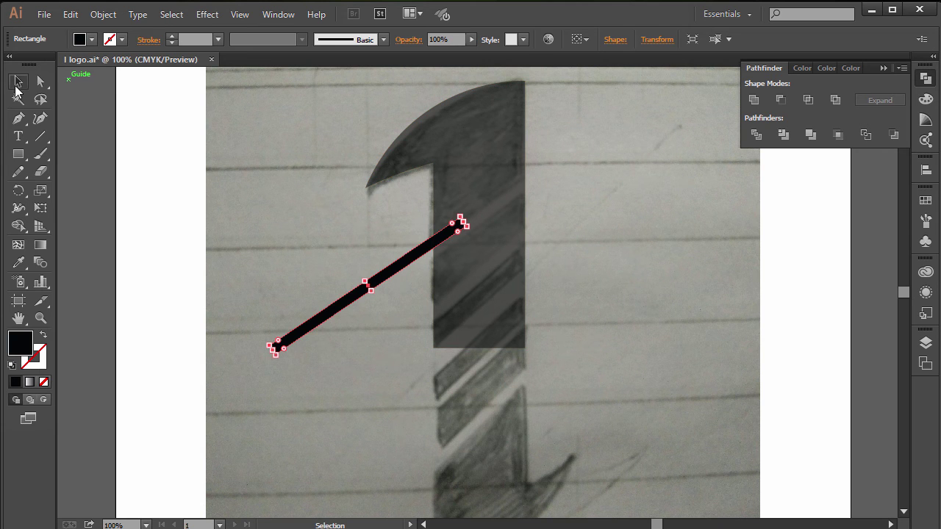
Move the slanted bar across the stem over the uppermost stripe gap of the sketch
drag(390, 276, 319, 277)
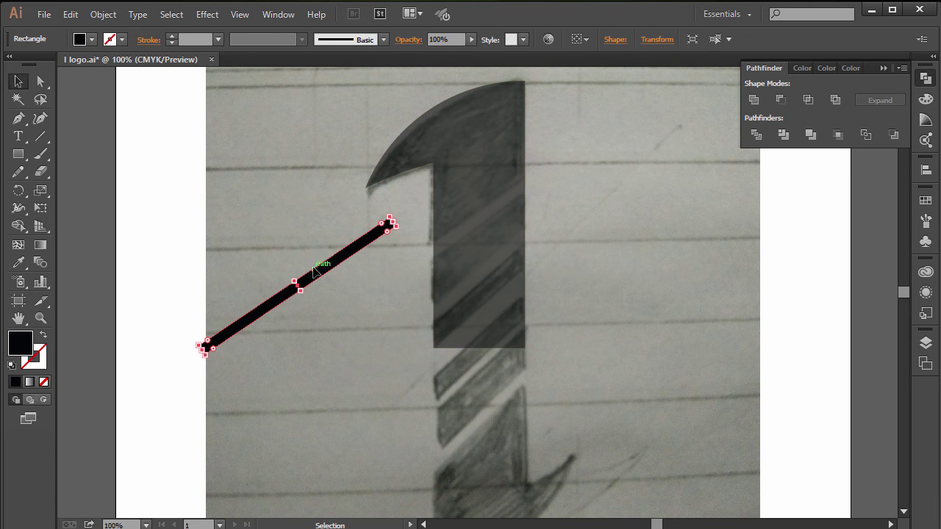
drag(316, 276, 484, 213)
click(584, 220)
Cut the letter shape along the slanted bar with Pathfinder Trim and ungroup the result
click(491, 156)
shift+click(553, 171)
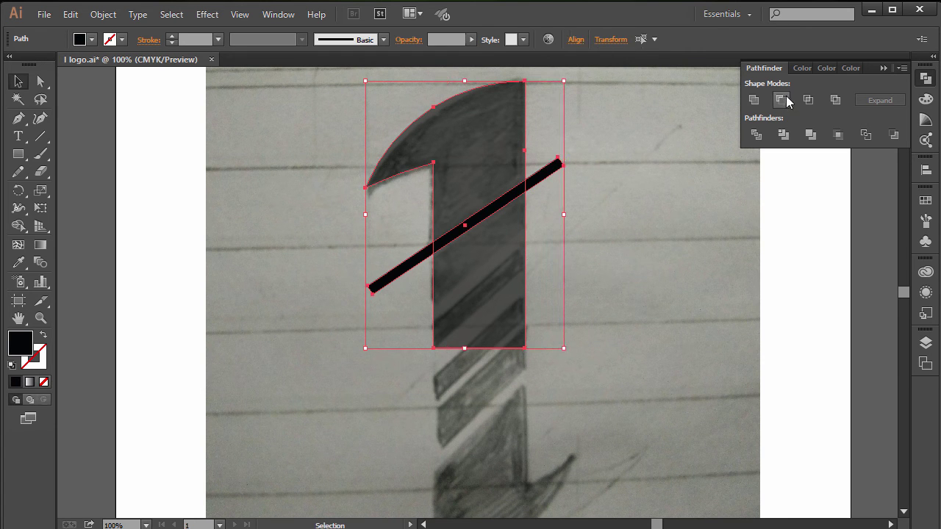
click(784, 135)
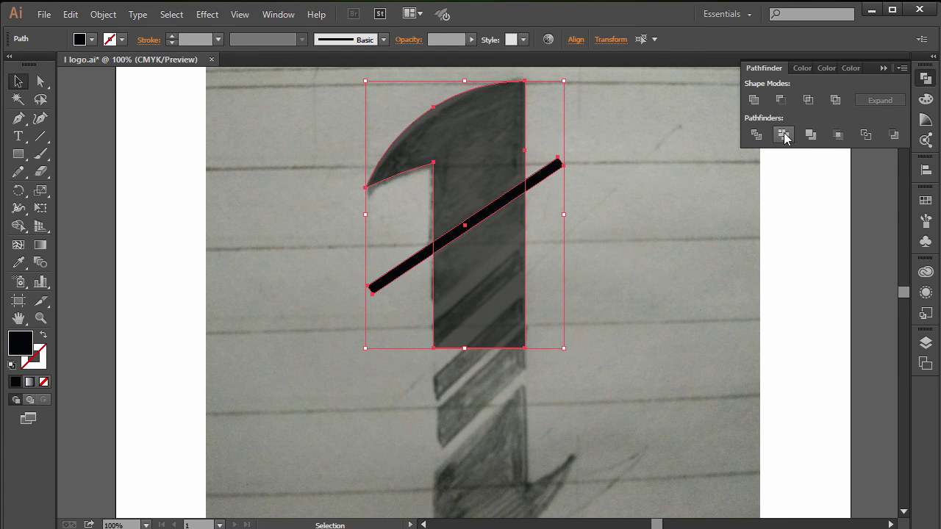
click(629, 174)
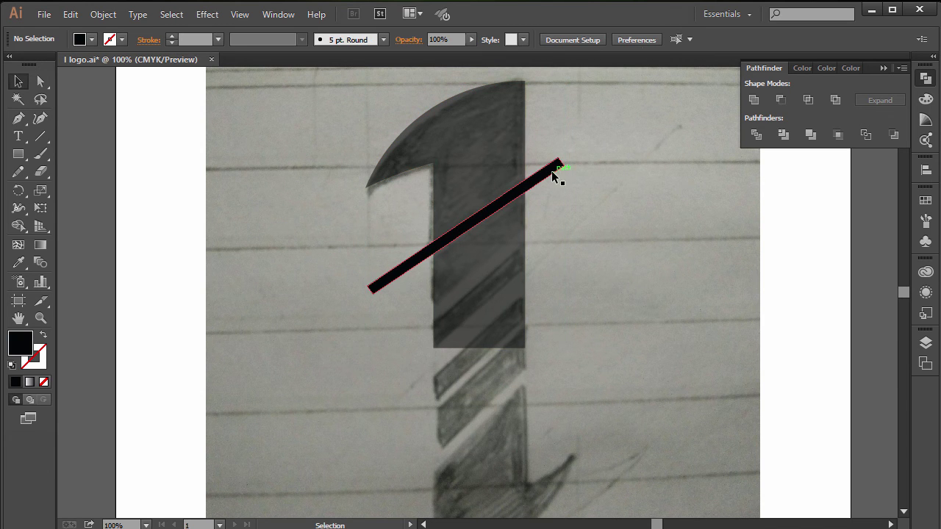
drag(553, 175, 677, 214)
key(ctrl+z)
right_click(486, 174)
click(523, 253)
Move the slanted bar out of the first gap and align it over the second stripe gap below
click(630, 194)
drag(550, 181, 657, 267)
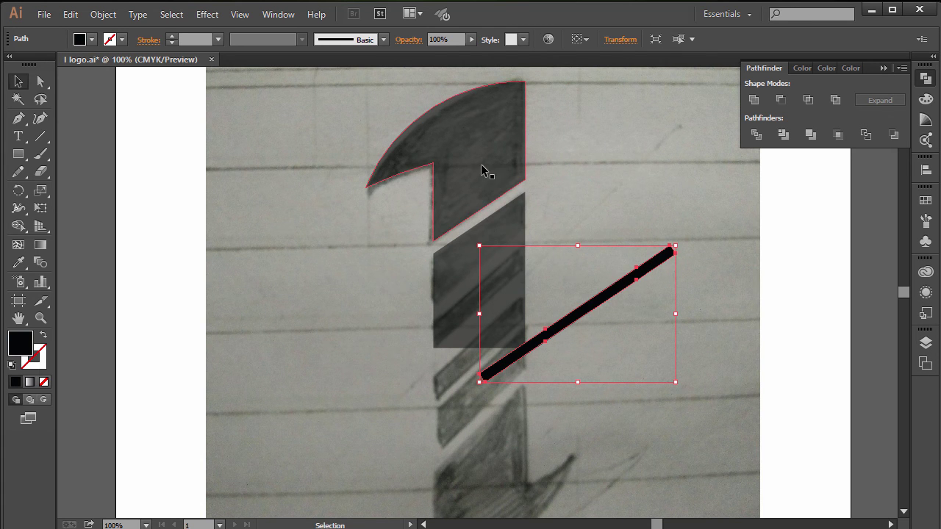
drag(614, 296, 498, 280)
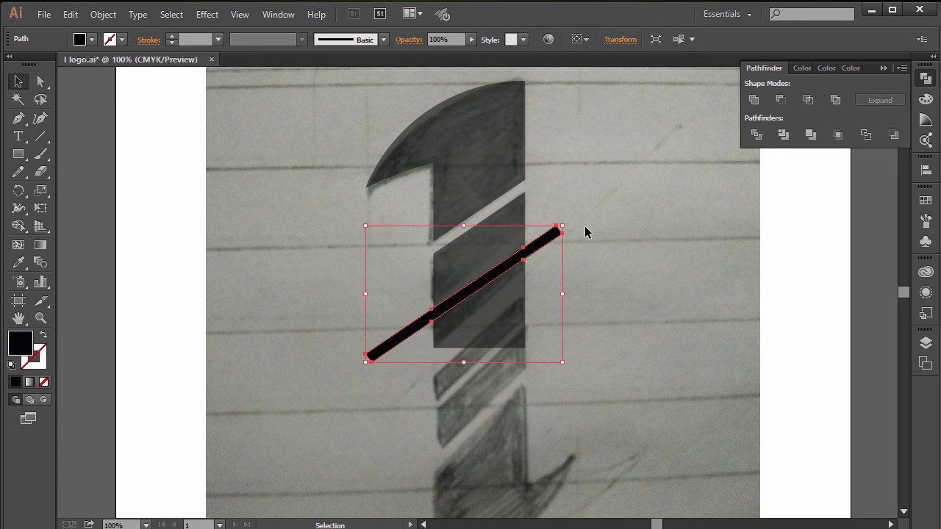
key(shift)
key(shift+Up)
key(shift+Up)
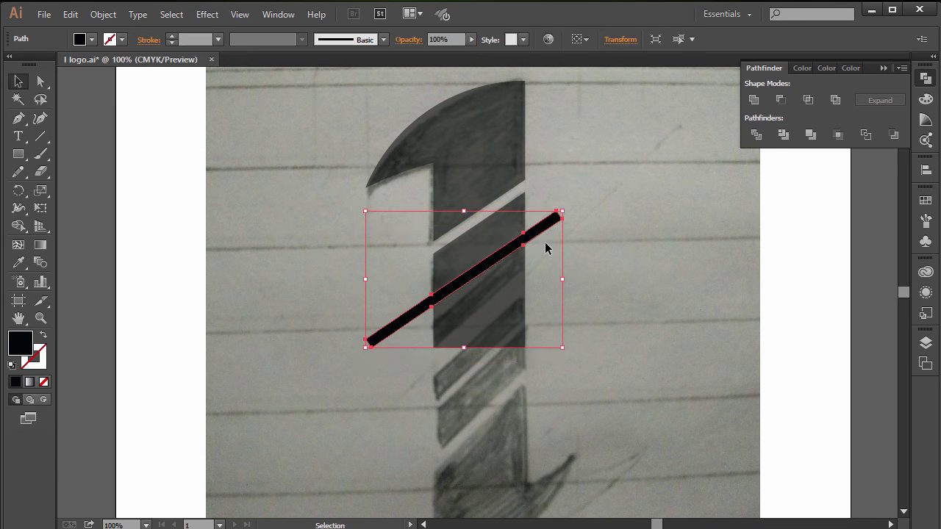
Trim the lower stem piece with the slanted bar at the second gap and ungroup the pieces
click(588, 234)
click(490, 309)
shift+click(538, 231)
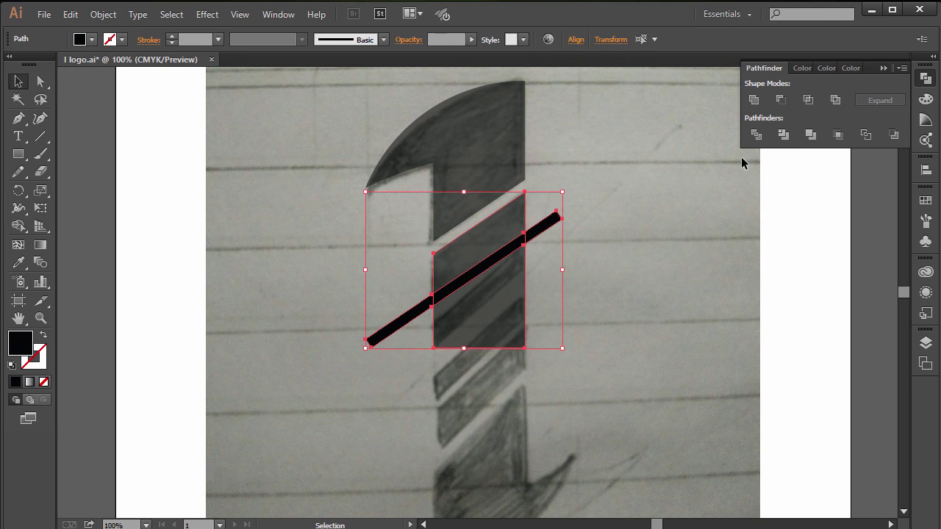
click(783, 134)
click(626, 247)
right_click(550, 224)
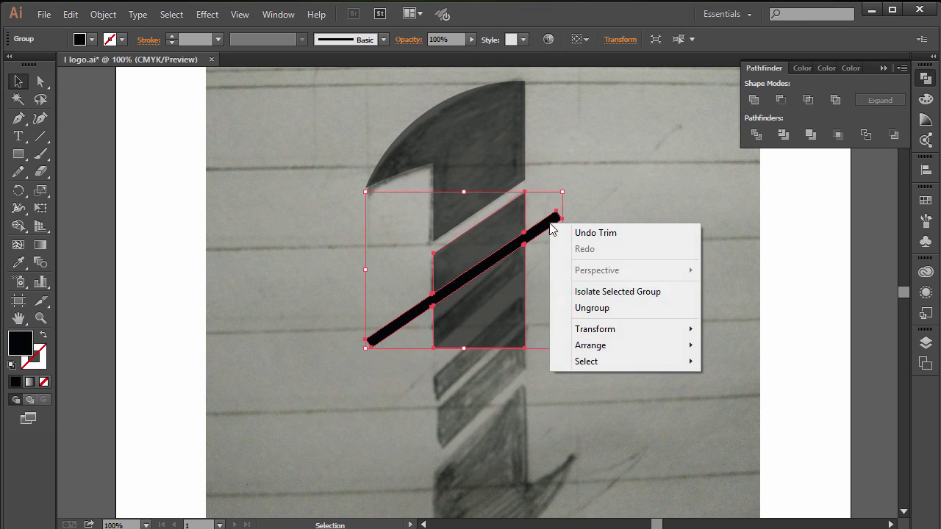
click(607, 308)
Try to position the slanted bar farther down the stem over the third stripe gap
click(580, 256)
drag(550, 227, 541, 267)
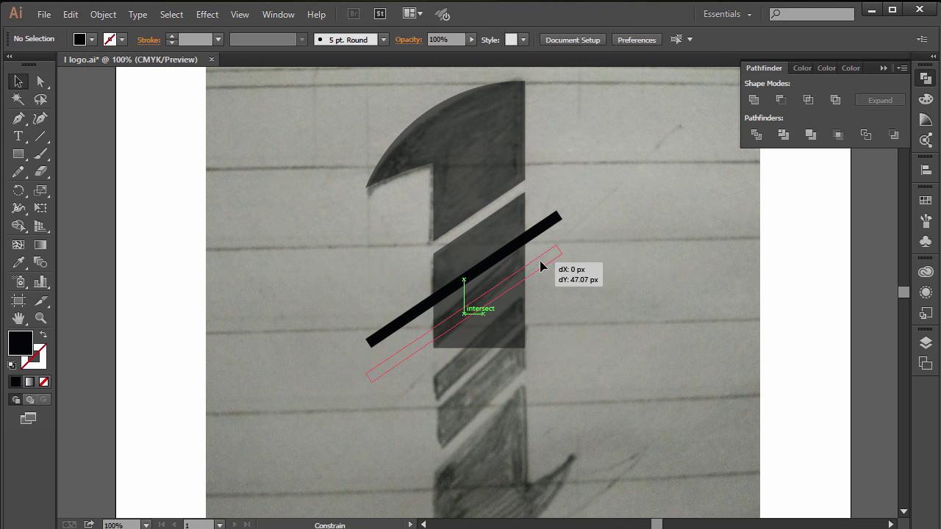
drag(541, 268, 541, 268)
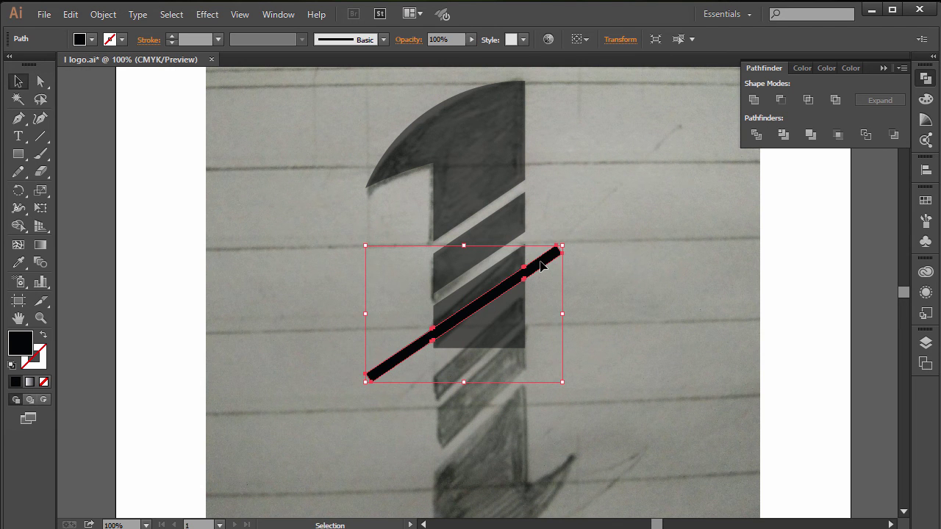
mouse_move(543, 268)
mouse_down()
mouse_move(541, 257)
mouse_move(540, 275)
mouse_up()
click(581, 298)
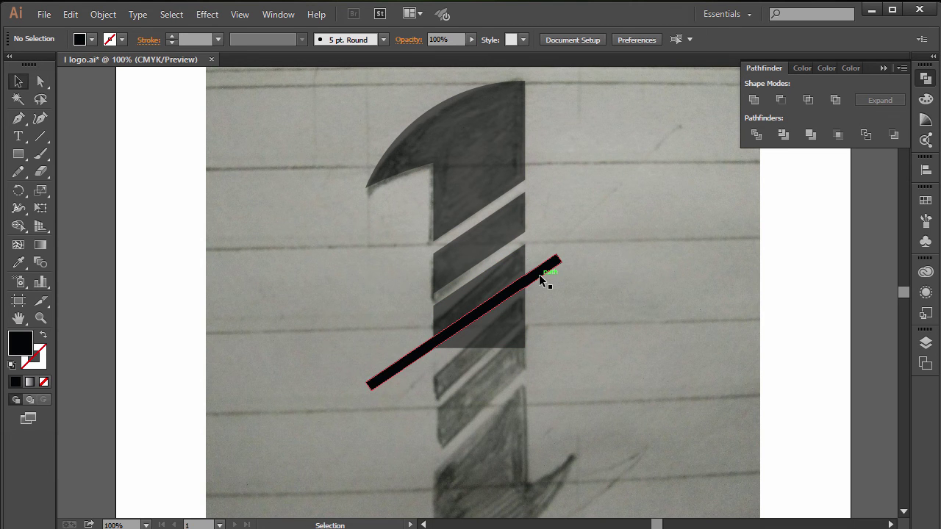
Move the slanted bar clear of the stem and select the anchor points bordering both stripe gaps
drag(546, 274, 764, 192)
click(447, 168)
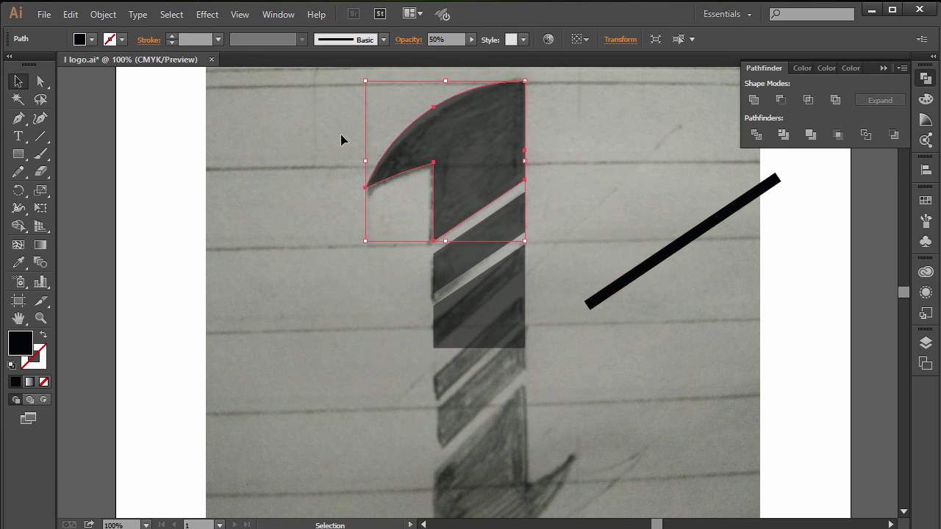
click(41, 83)
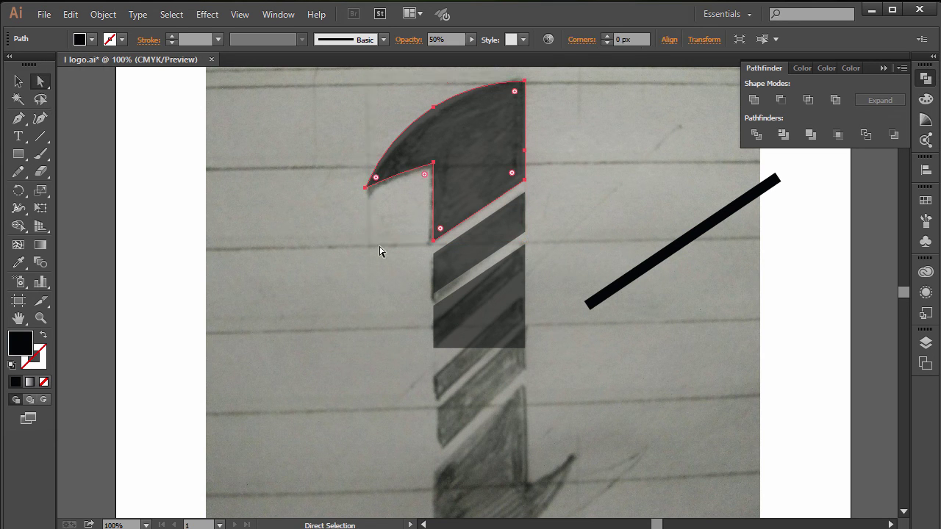
click(596, 172)
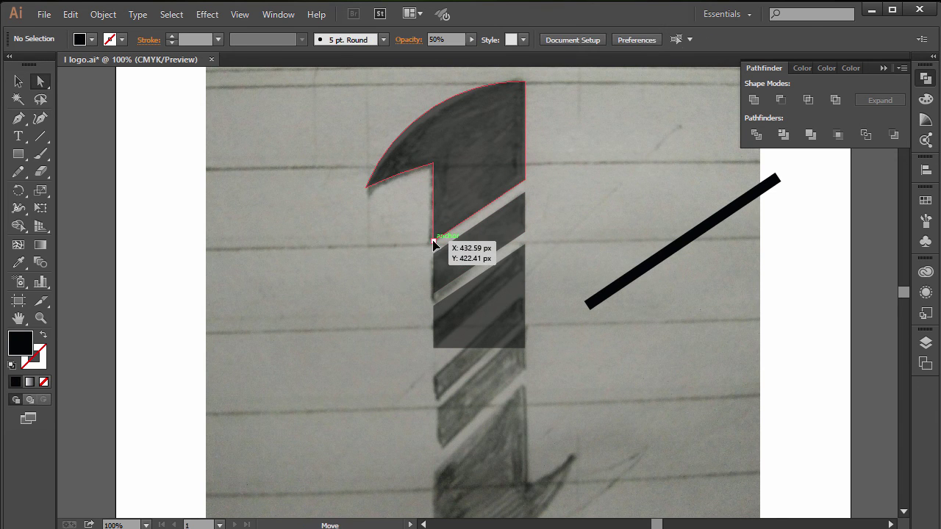
click(433, 242)
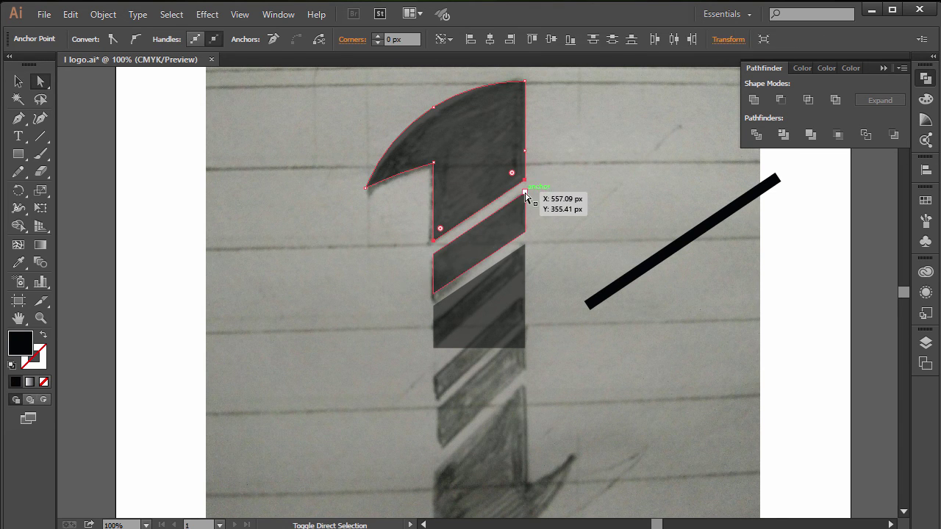
shift+click(525, 193)
shift+click(433, 254)
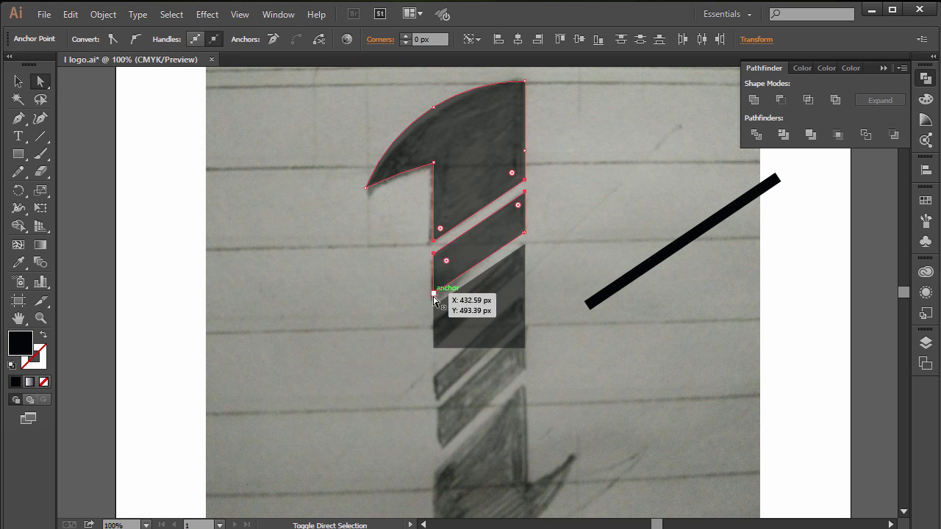
mouse_move(519, 237)
mouse_down()
mouse_move(525, 257)
mouse_move(532, 235)
mouse_move(529, 260)
mouse_move(525, 245)
mouse_up()
drag(434, 293, 433, 305)
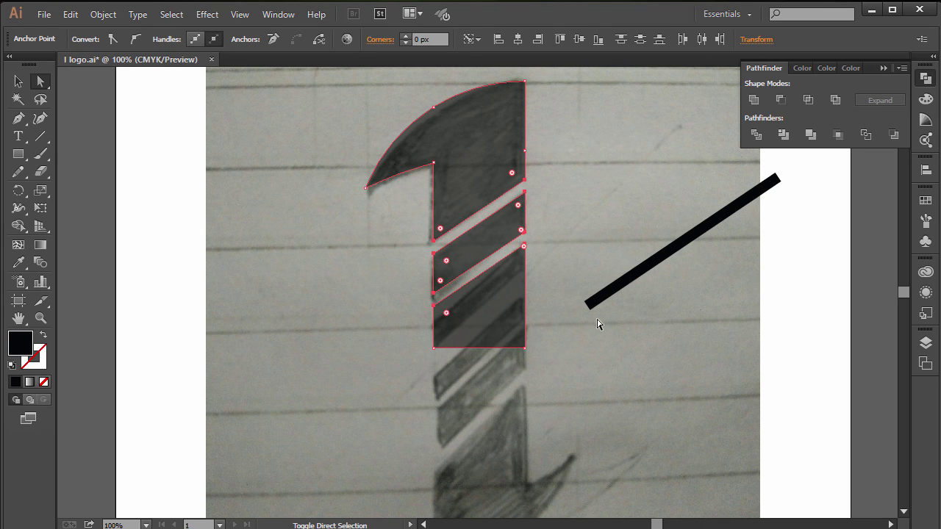
Nudge the edges of both stripe gaps upward along the stem, comparing several offsets against the sketch
key(shift+Up)
key(ctrl+z)
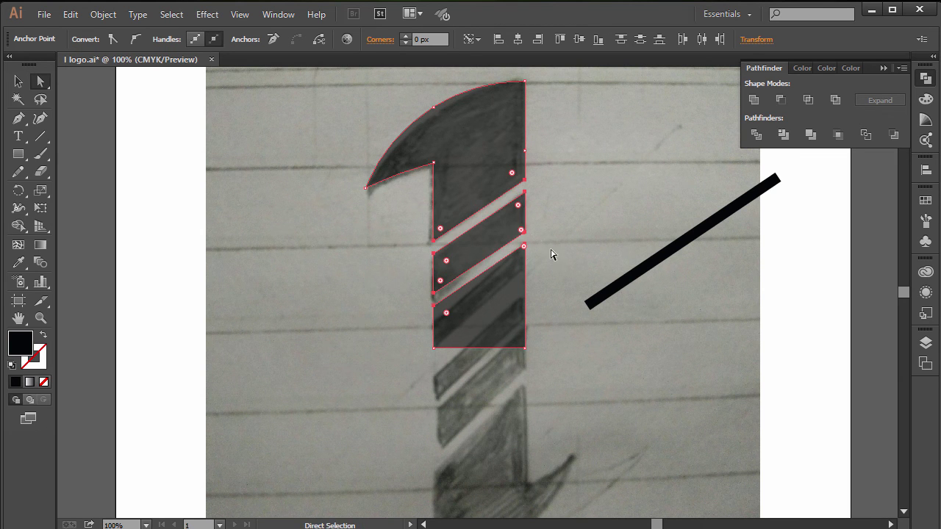
key(v)
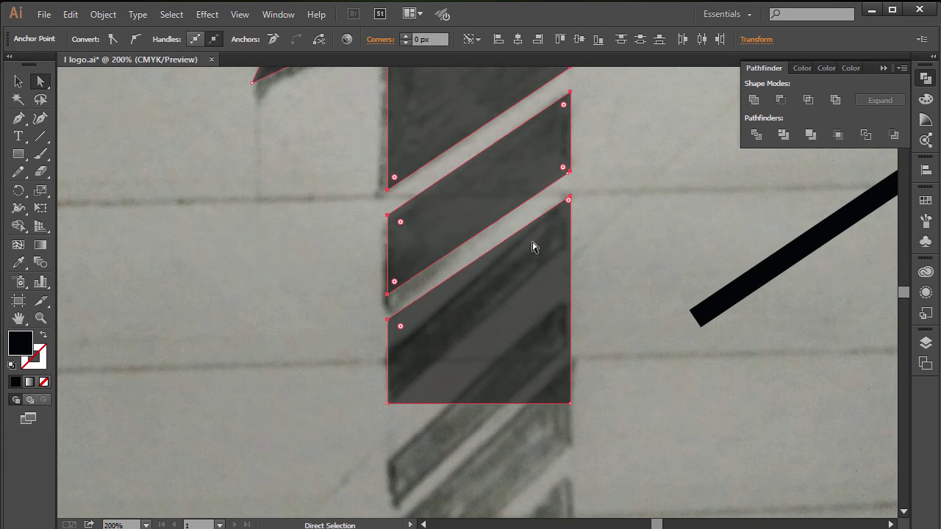
drag(569, 171, 569, 172)
key(ctrl+minus)
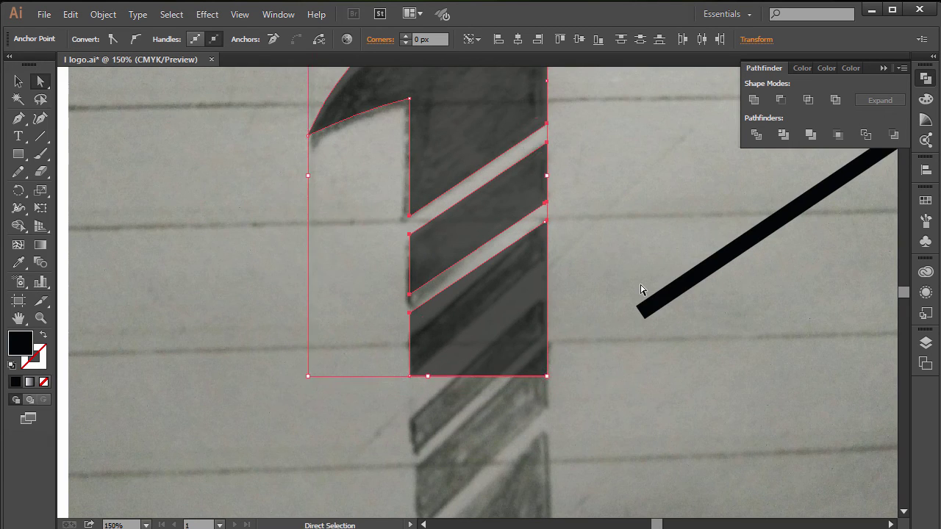
key(shift+Up)
key(ctrl+z)
key(ctrl+shift+z)
key(ctrl+z)
key(ctrl+plus)
key(ctrl+plus)
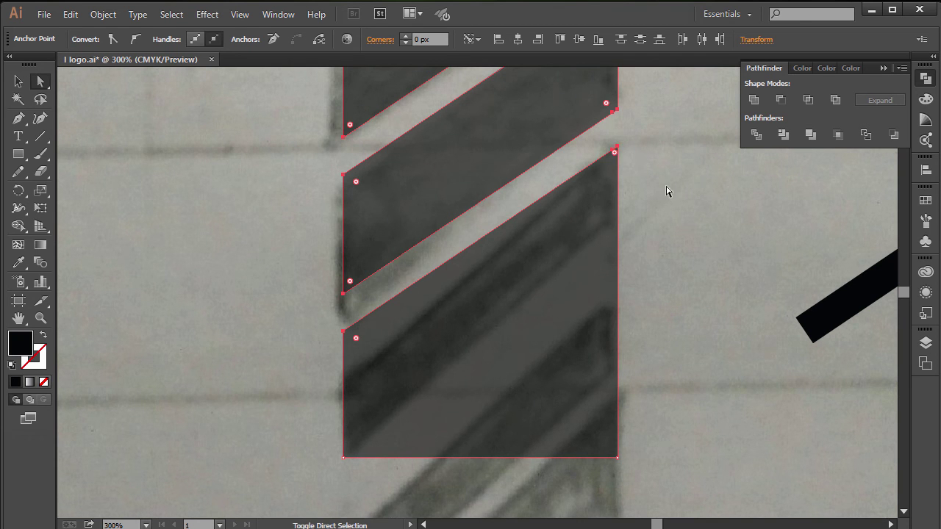
key(ctrl+z)
key(ctrl+minus)
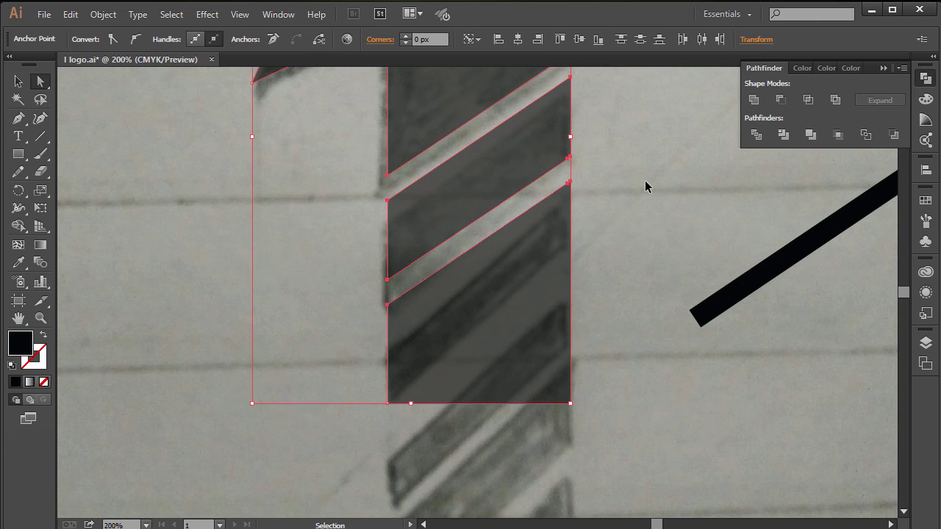
key(ctrl+minus)
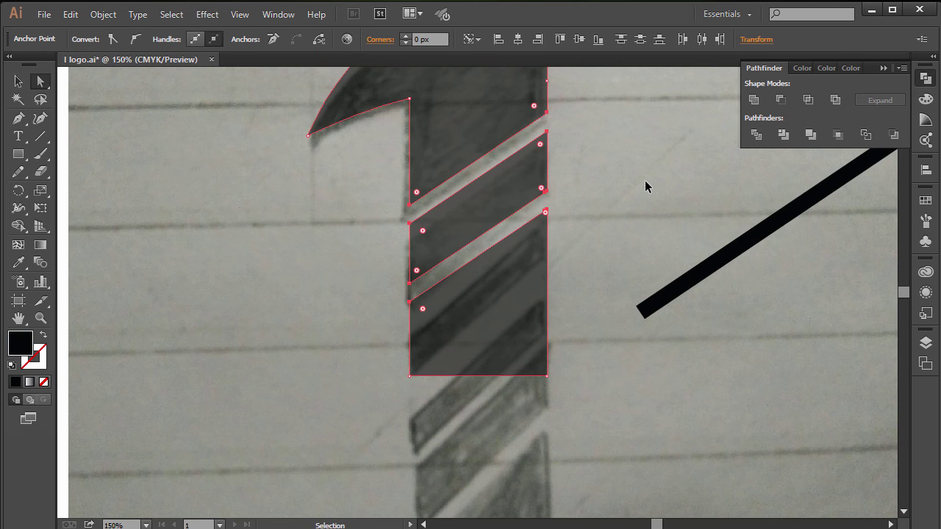
key(ctrl+minus)
Step back the excess upward nudges, leaving both stripe gaps only slightly higher on the stem
key(ctrl+z)
key(ctrl+z)
key(ctrl+z)
key(ctrl+z)
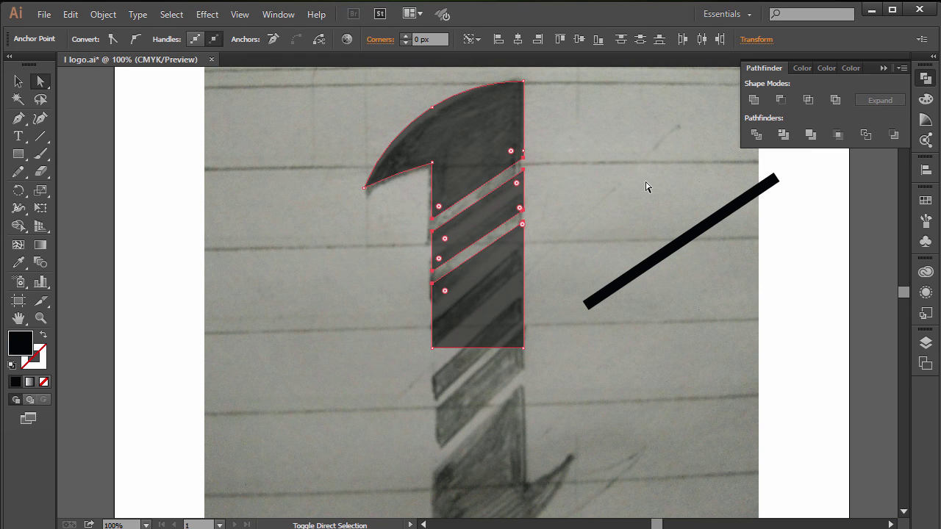
key(ctrl+z)
key(ctrl+z)
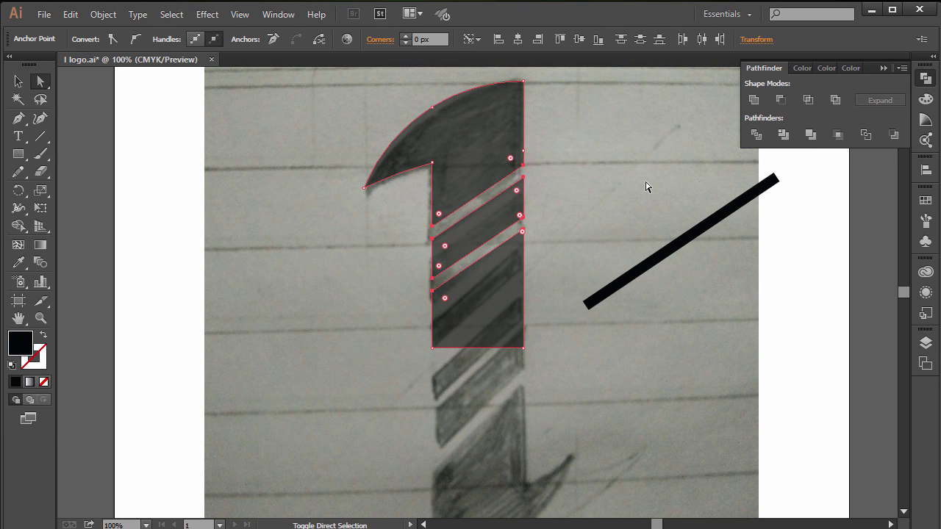
key(ctrl+z)
key(ctrl+z)
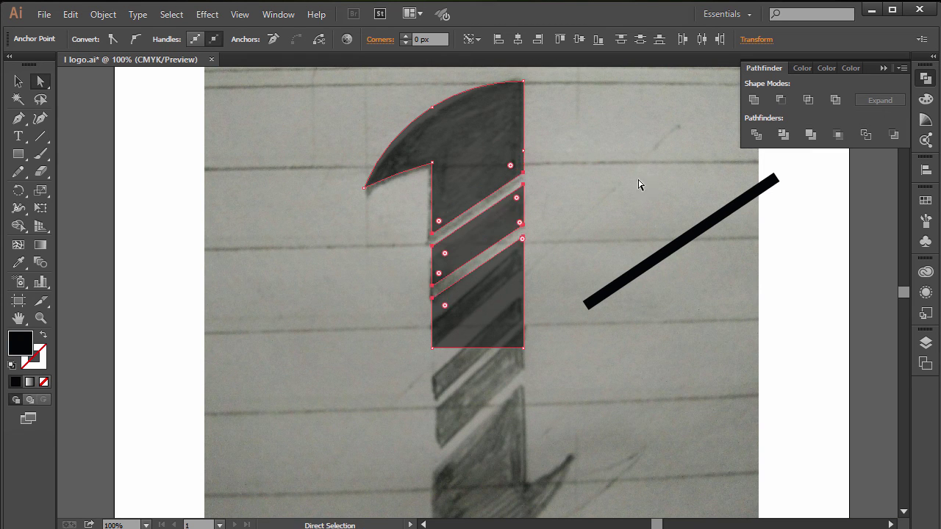
Move the whole slanted bar back onto the stem, over the third stripe gap
click(678, 230)
drag(685, 240, 541, 275)
key(ctrl+z)
click(19, 82)
drag(698, 233, 485, 295)
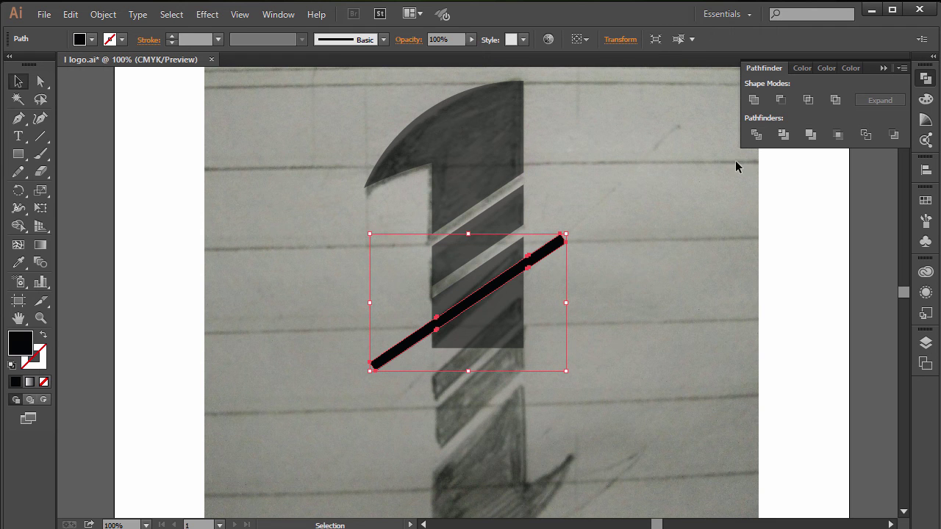
Trim the lower stem piece with the slanted bar at the third gap and ungroup the result
shift+click(513, 302)
click(784, 136)
click(625, 265)
click(554, 254)
key(shift+Down)
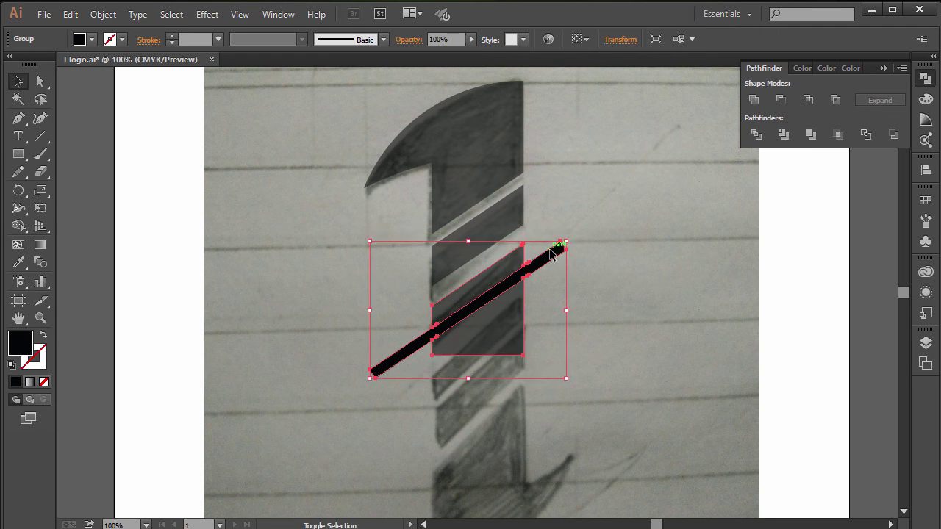
key(ctrl+z)
right_click(552, 254)
click(609, 342)
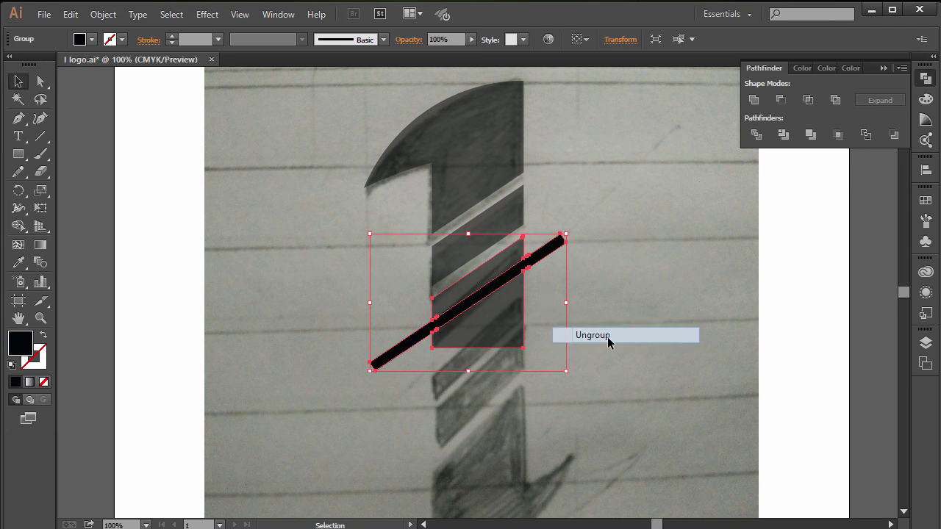
click(617, 301)
Move the slanted bar down to the fourth gap, trim the lowest stem piece with it and ungroup the result
drag(542, 252, 546, 287)
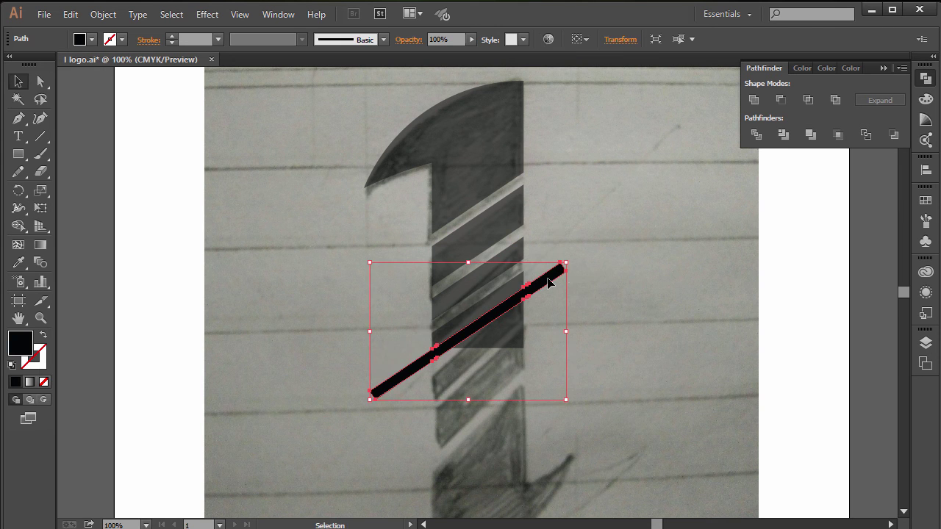
click(541, 321)
click(526, 301)
shift+click(549, 277)
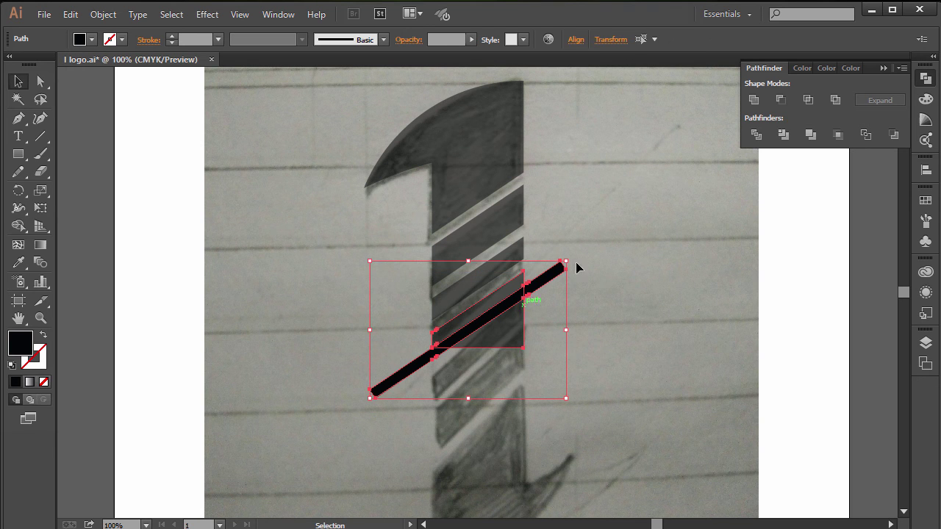
click(781, 133)
click(630, 277)
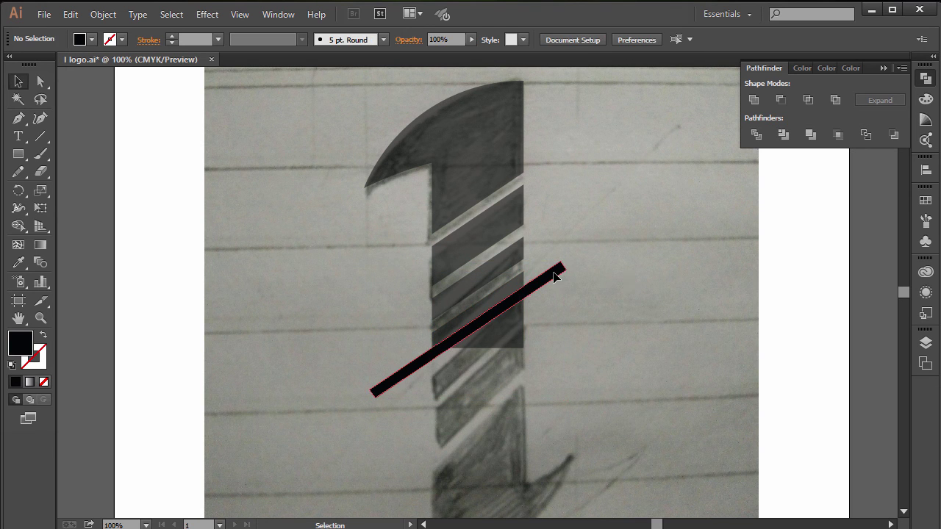
right_click(555, 273)
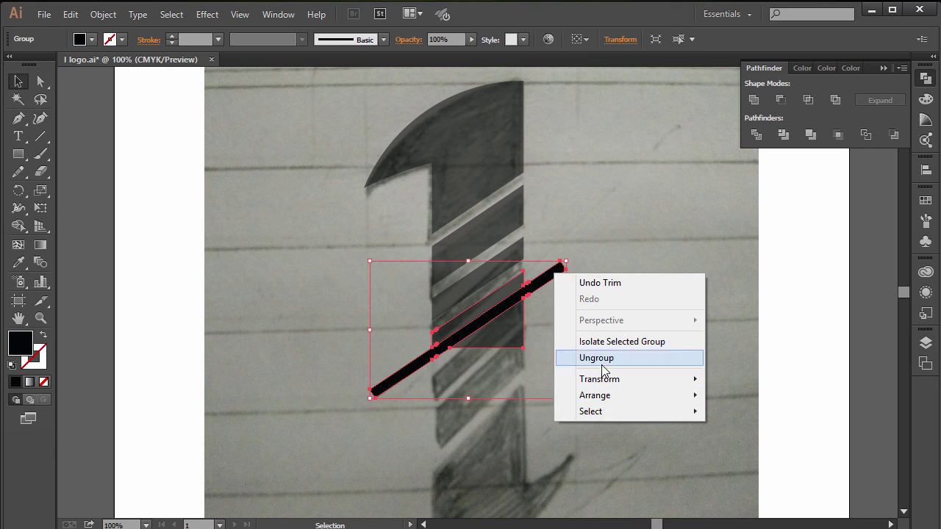
click(602, 361)
click(595, 326)
Delete the slanted bar and the leftover stem piece below the fourth gap
click(548, 277)
key(Delete)
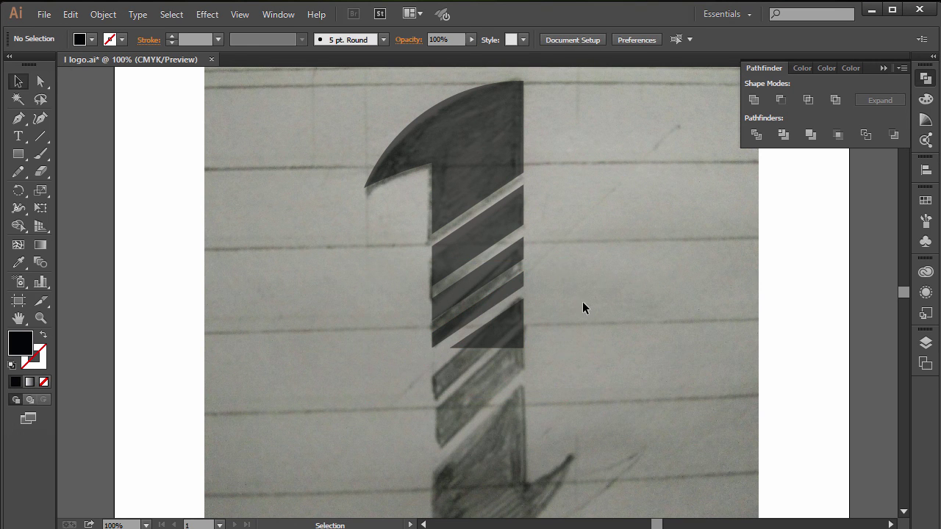
click(497, 346)
key(Delete)
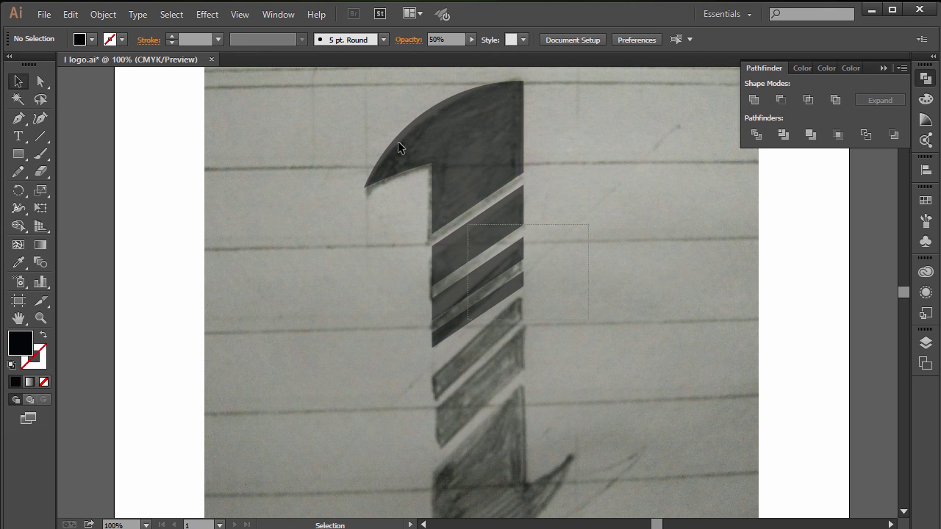
Select all the letter pieces and set their opacity to 100%
click(469, 229)
click(925, 342)
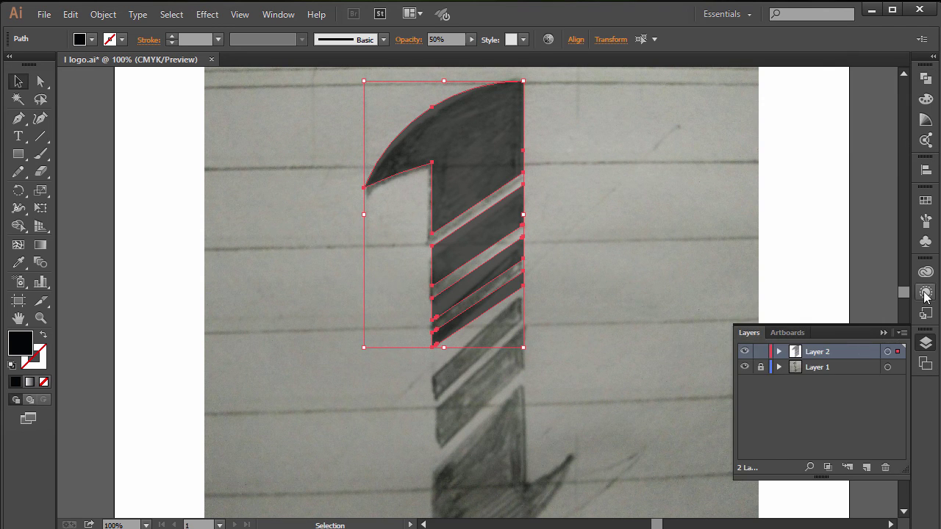
click(925, 293)
click(785, 338)
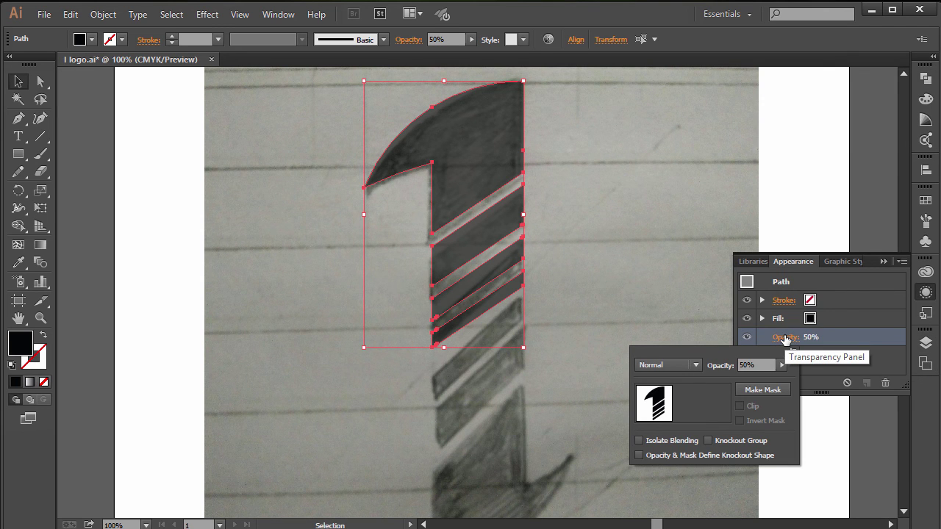
click(757, 365)
text(100)
key(Return)
click(668, 208)
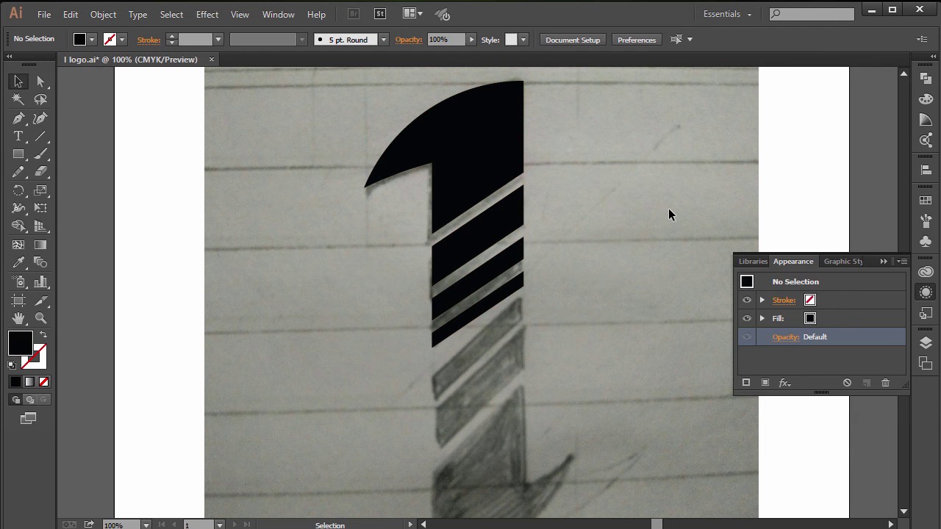
click(883, 261)
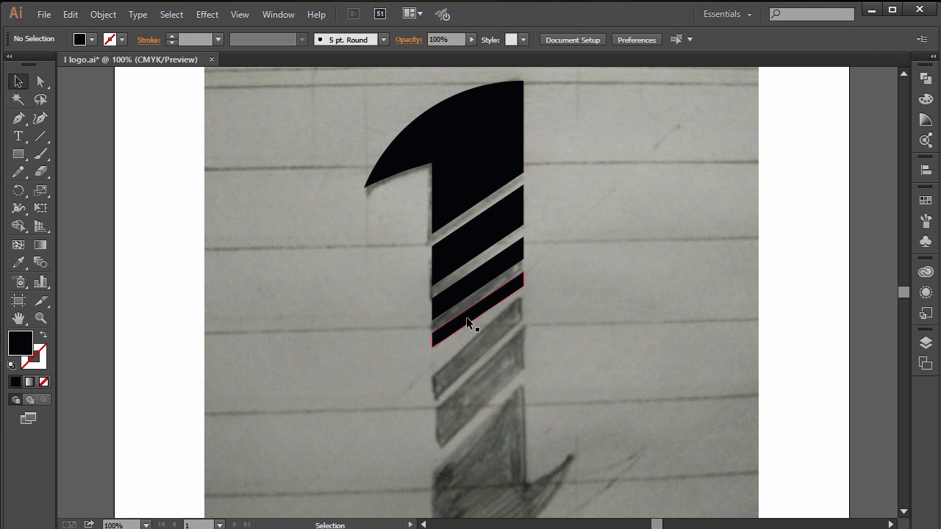
Try moving the third stem piece upward over the stem and undo the move
drag(466, 317, 452, 301)
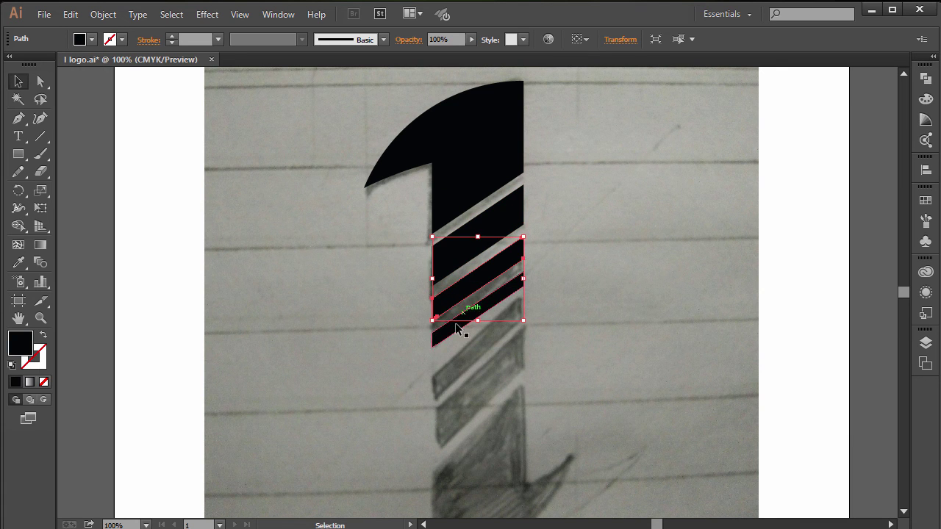
drag(485, 275, 543, 187)
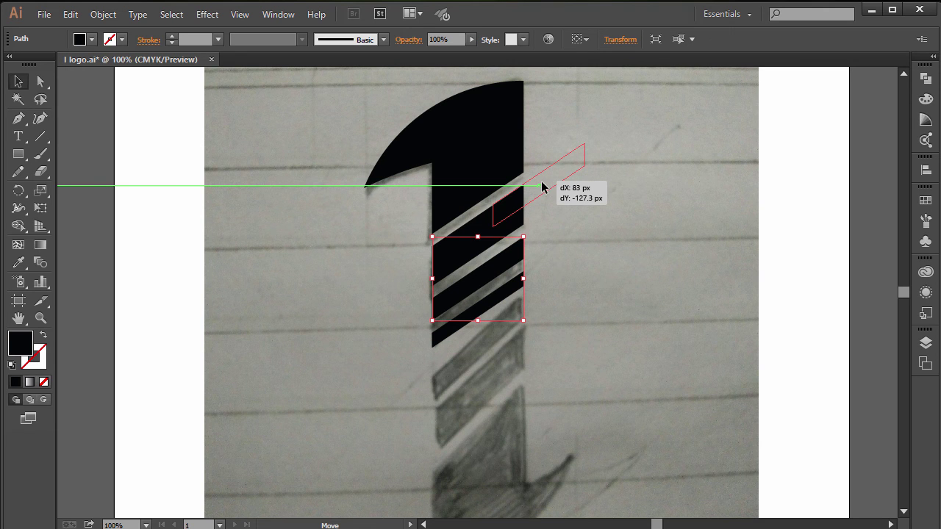
drag(542, 188, 542, 186)
key(ctrl+z)
click(540, 275)
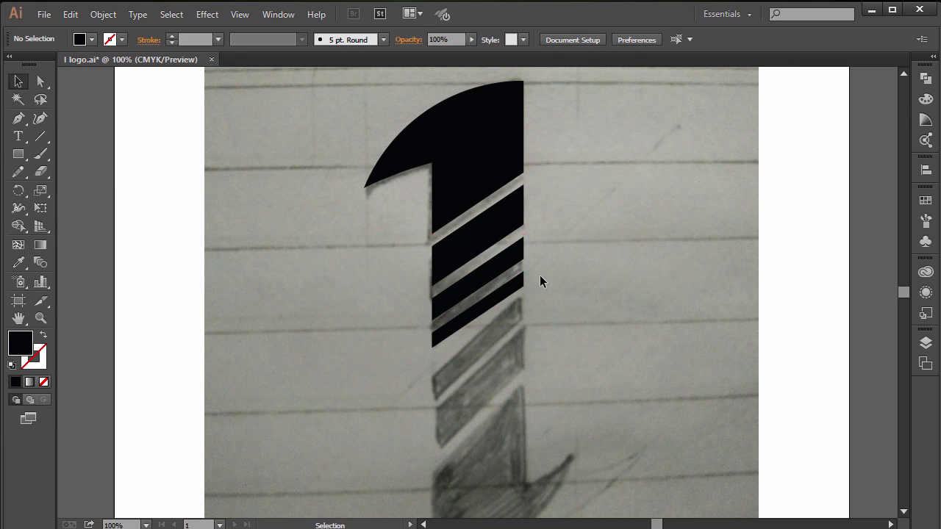
click(436, 318)
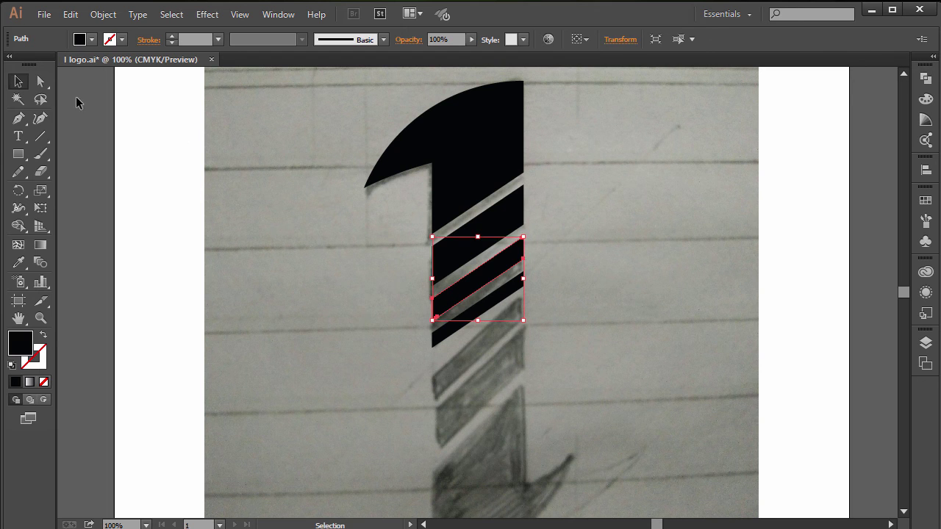
click(41, 80)
drag(560, 248, 512, 263)
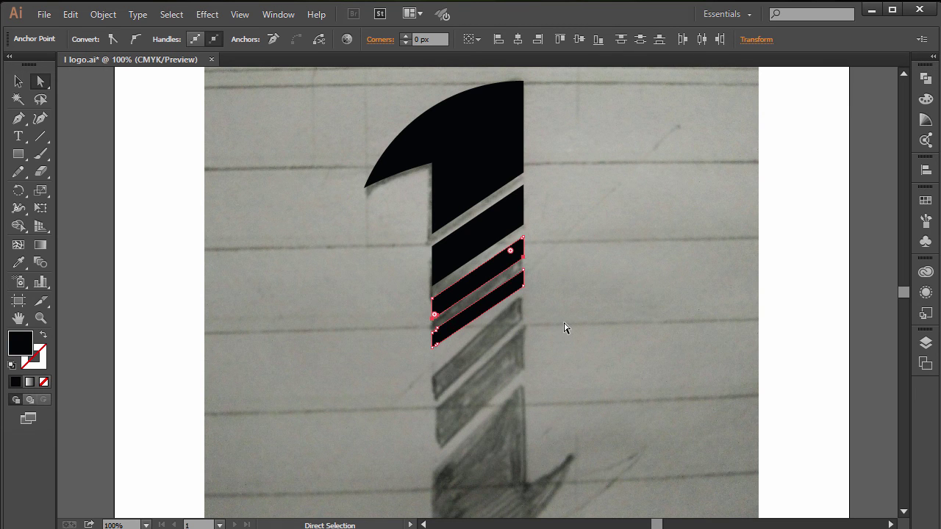
key(ctrl+a)
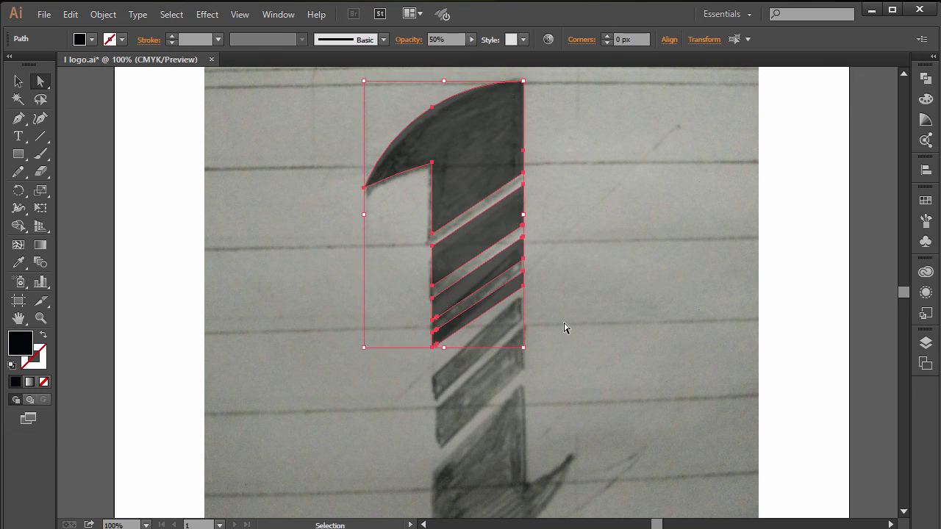
click(516, 263)
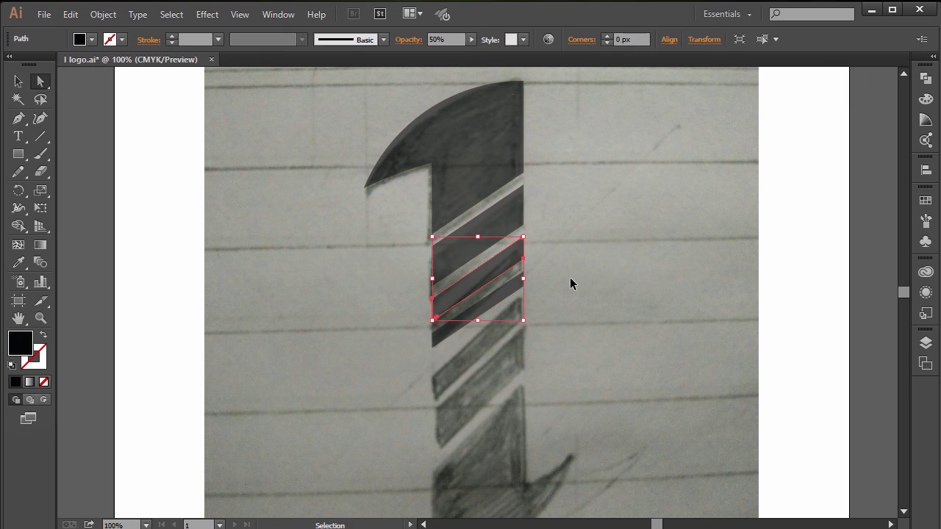
click(71, 15)
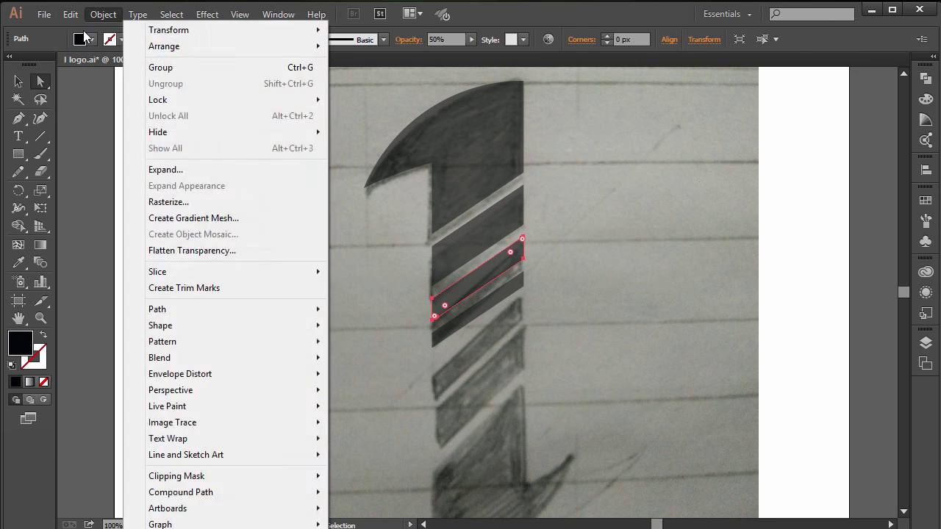
click(108, 47)
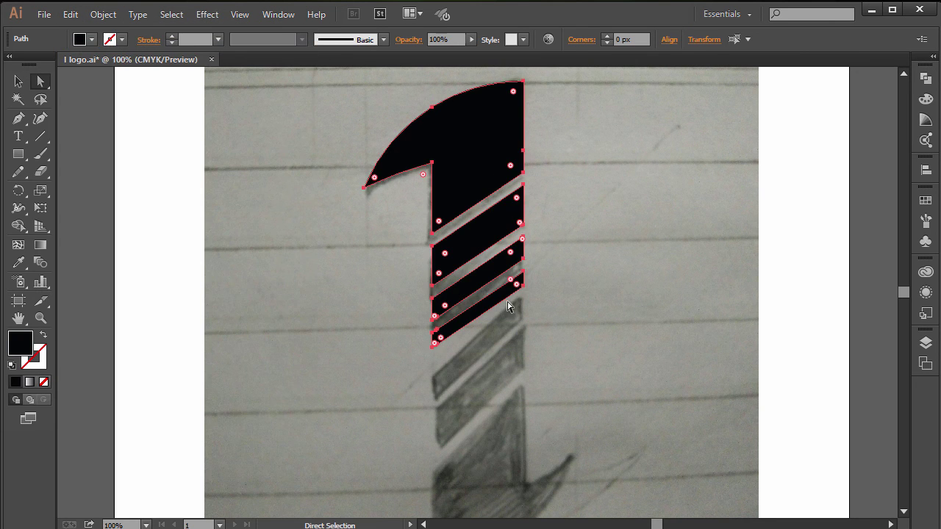
Select the lower-edge anchor points of the third stem piece and move them up slightly to thin the stripe
click(534, 321)
click(449, 311)
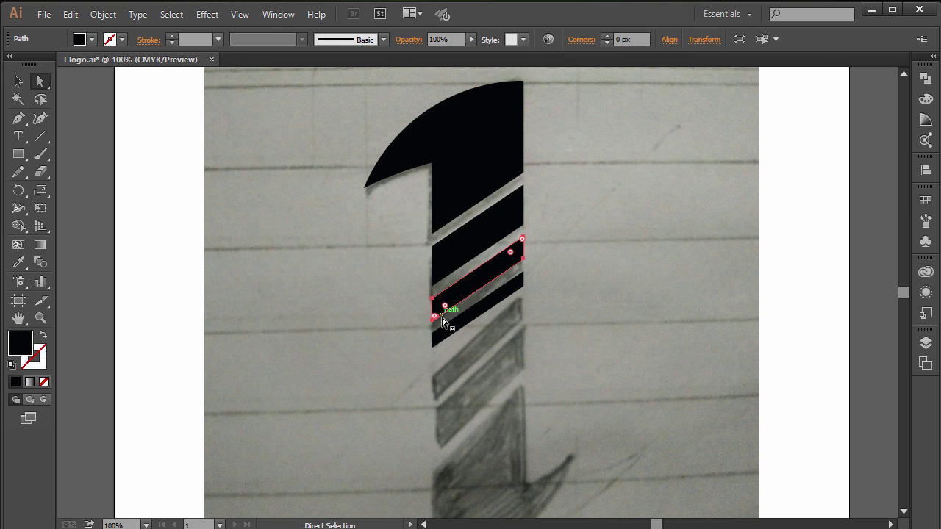
drag(447, 311, 448, 313)
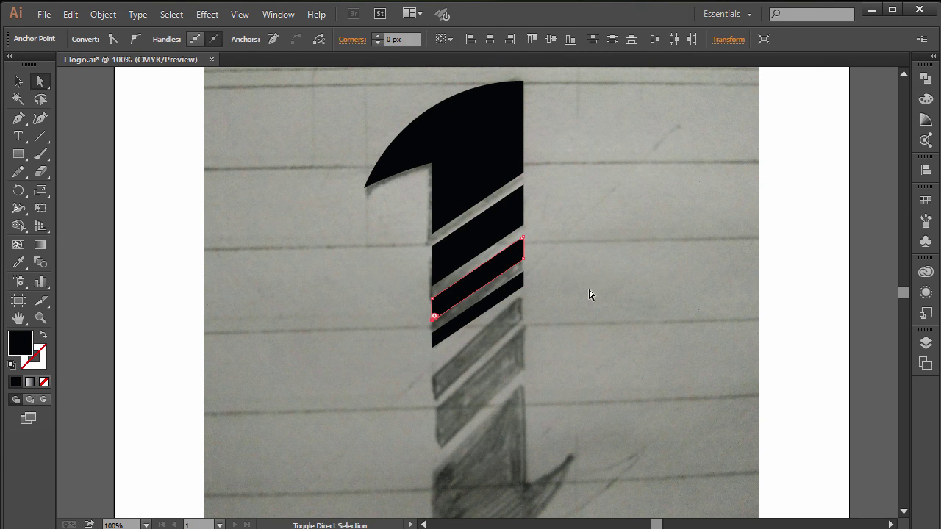
shift+click(514, 254)
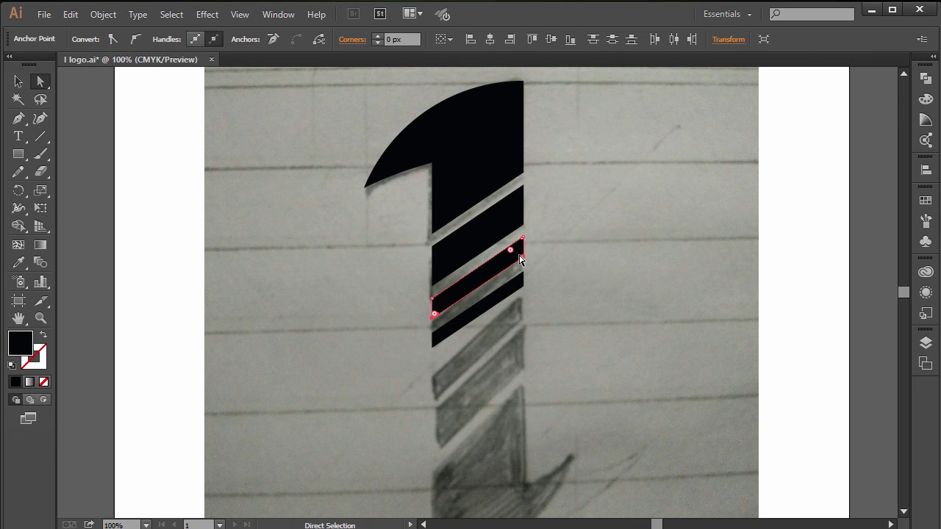
click(571, 307)
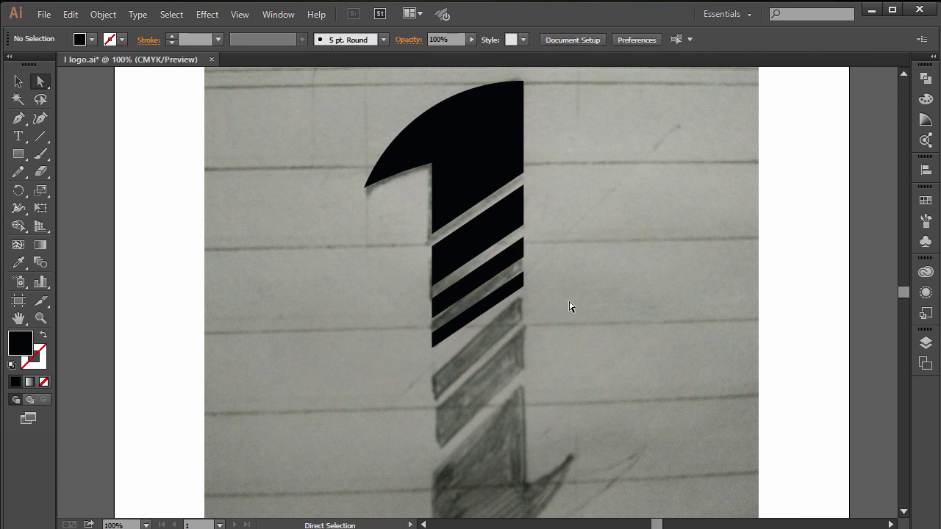
Select the upper-edge anchor points of the lowest stem piece and move them down slightly to thin the stripe
click(502, 298)
click(425, 337)
drag(444, 340, 443, 341)
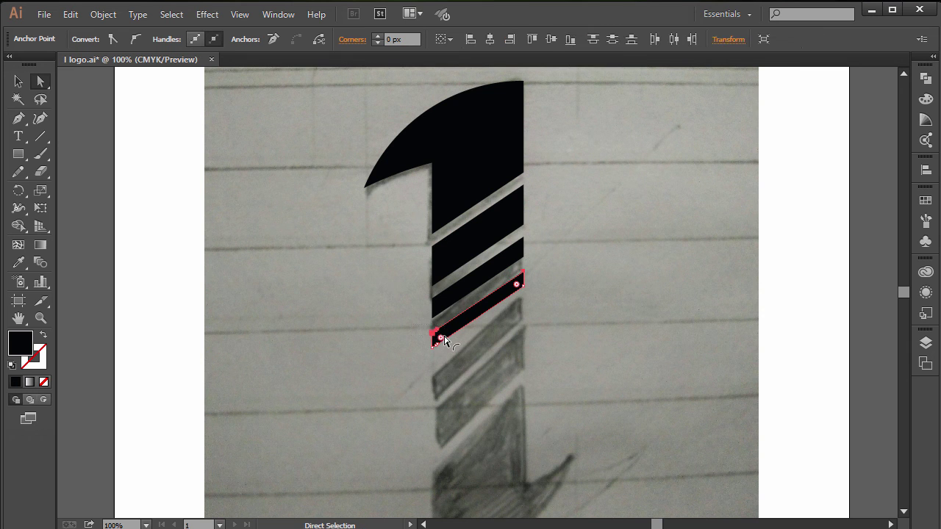
click(614, 302)
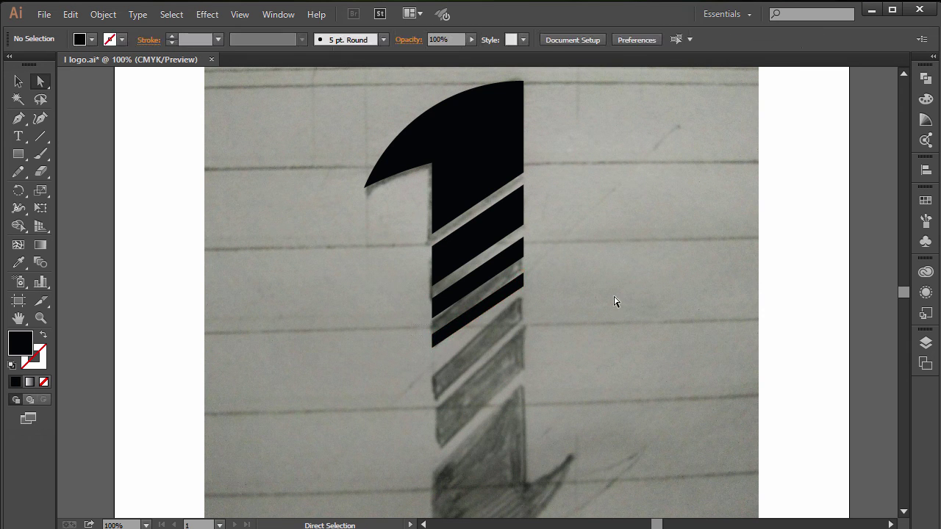
Move the whole lowest stem piece up slightly to even out the gap above it
click(519, 293)
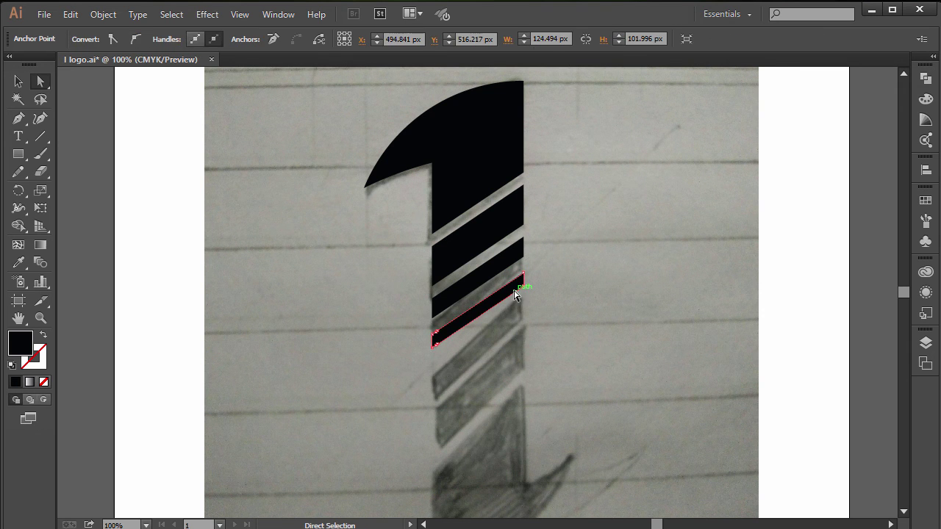
click(19, 80)
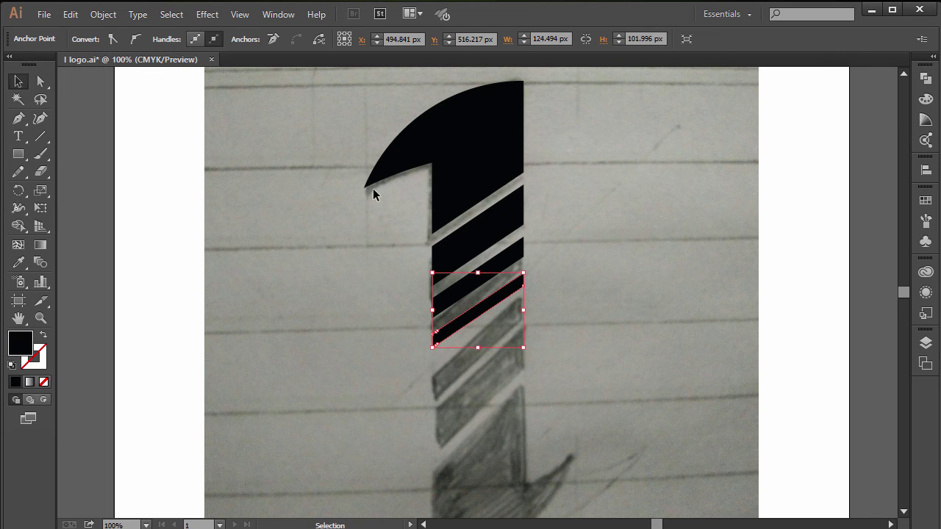
click(18, 81)
click(521, 301)
click(499, 300)
click(586, 291)
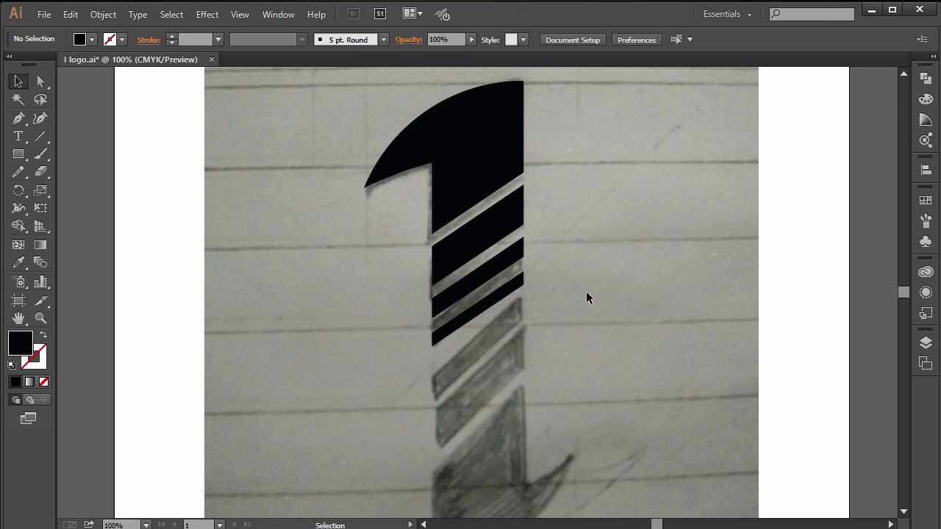
Hide Layer 1 with the sketch and nudge the lowest stem piece up slightly
click(924, 343)
click(745, 367)
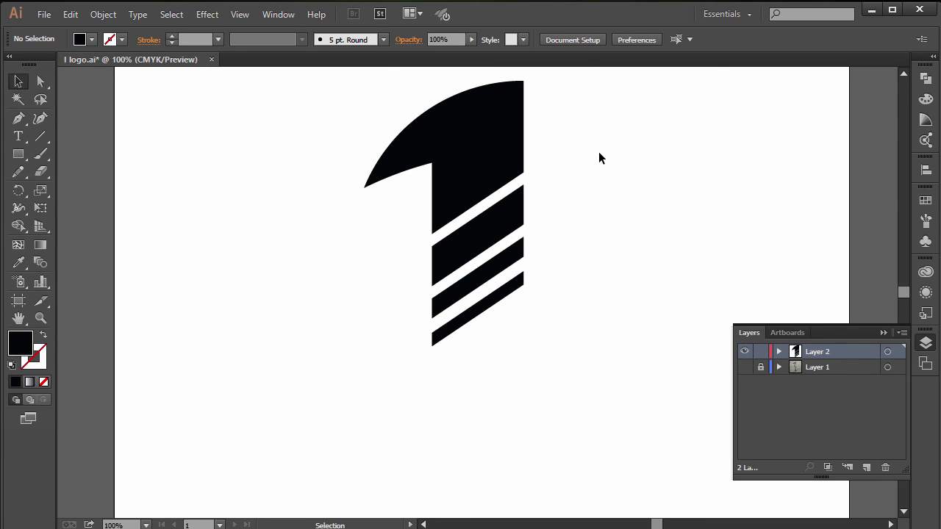
click(484, 309)
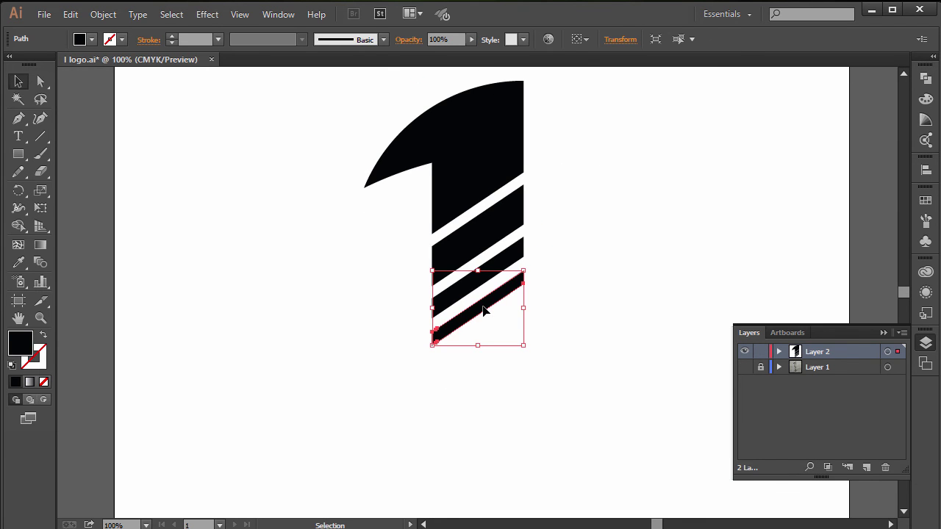
click(594, 283)
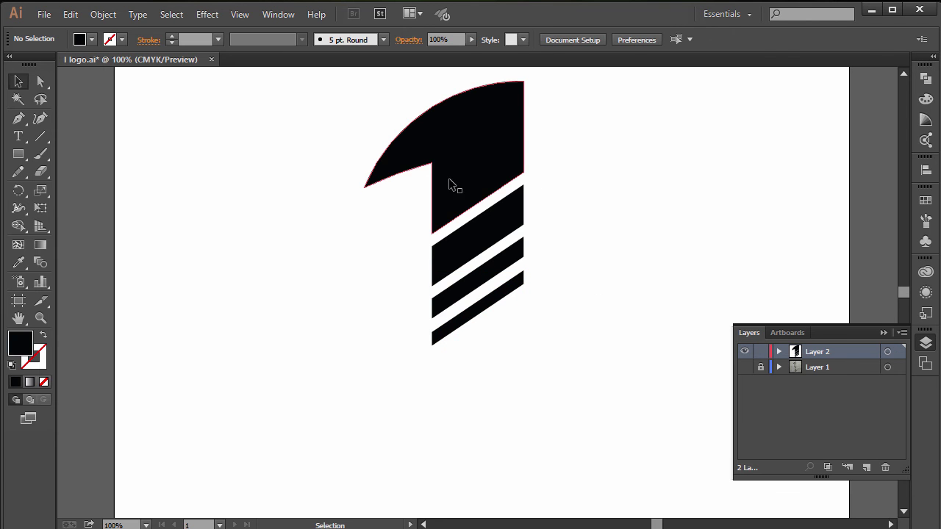
Select all the letter pieces, move them down on the artboard and group them
drag(370, 138, 327, 76)
right_click(443, 250)
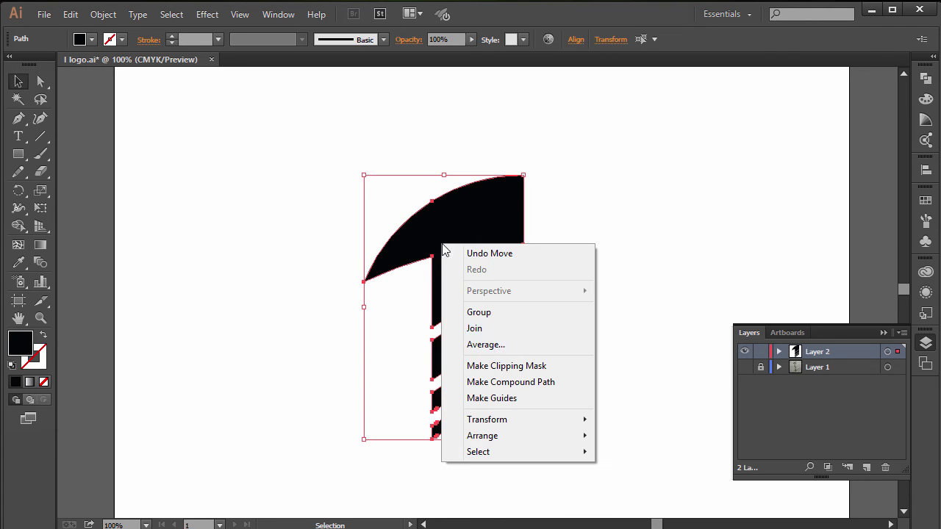
click(490, 329)
click(625, 258)
Copy the letter group and paste the copy in front of the original
click(468, 304)
drag(468, 304, 536, 286)
key(ctrl+z)
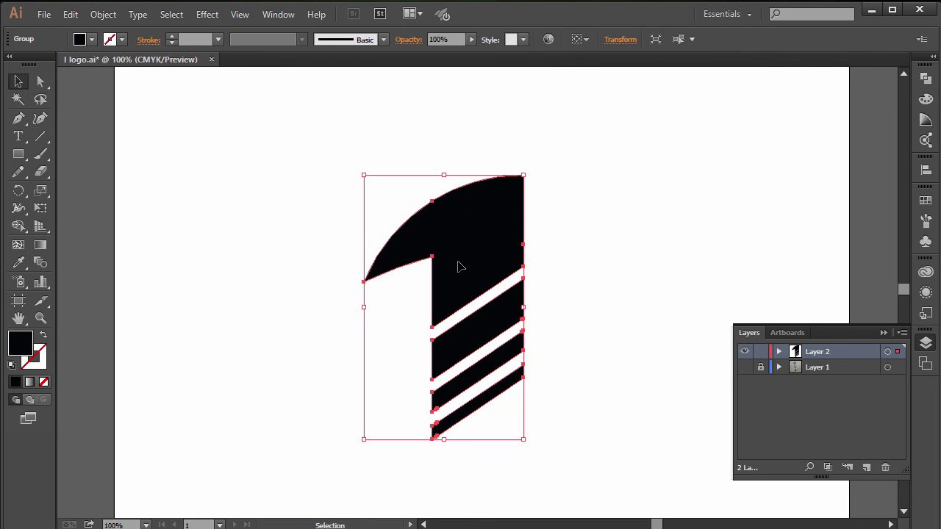
key(a)
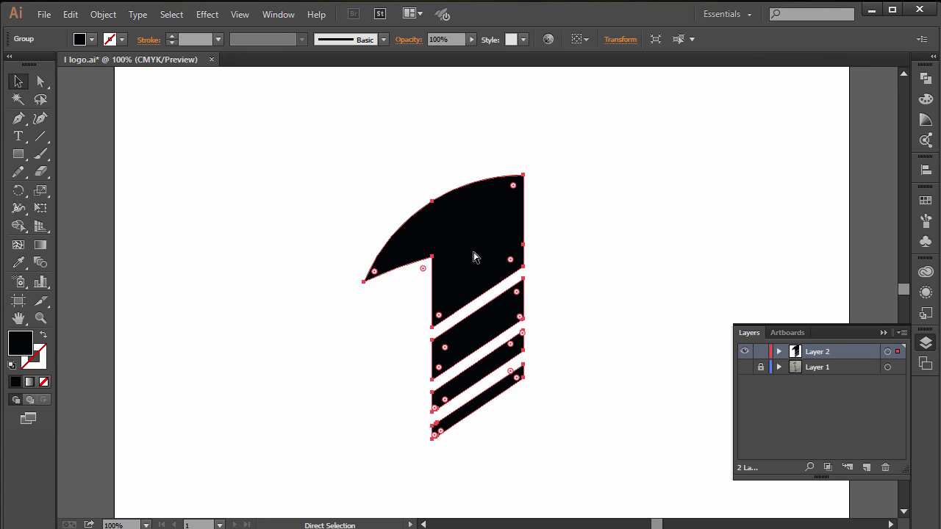
key(v)
Reflect the pasted copy across the horizontal axis with the preview on
right_click(474, 258)
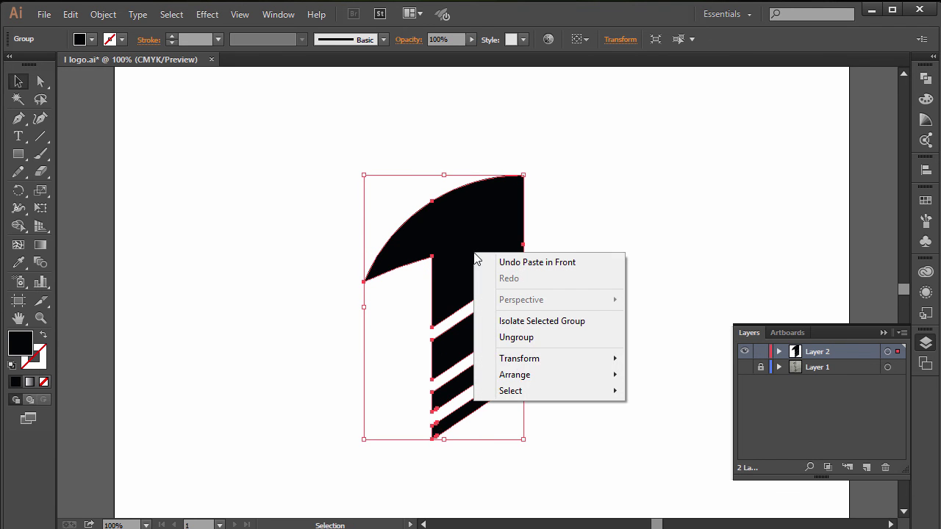
mouse_move(543, 376)
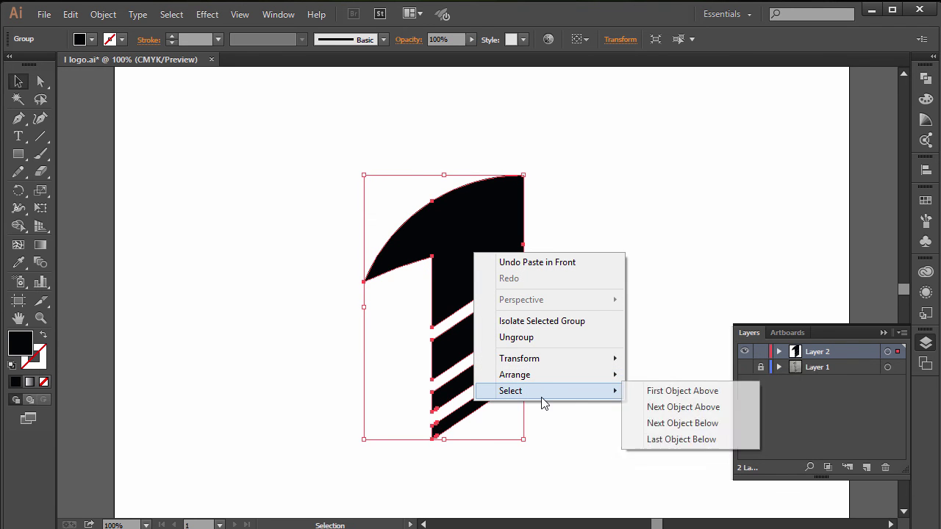
mouse_move(536, 360)
click(679, 410)
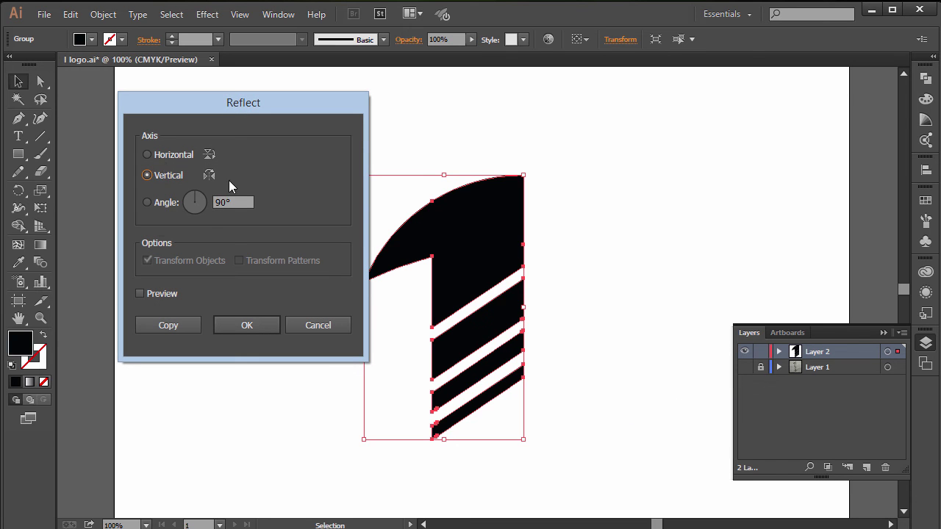
click(143, 294)
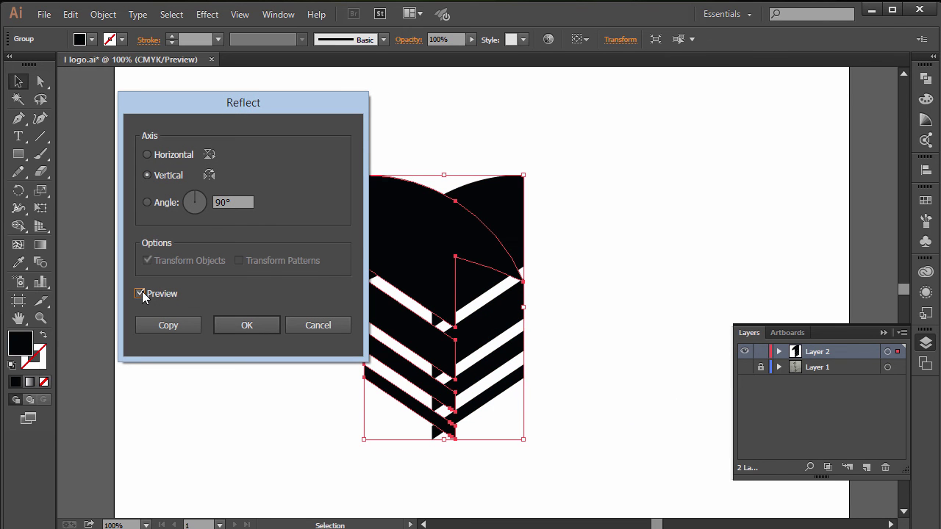
click(147, 156)
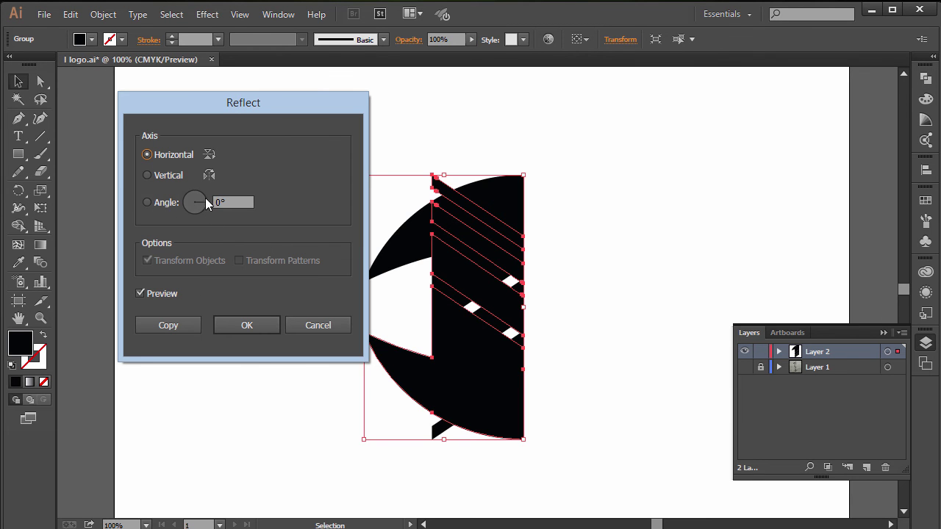
click(245, 324)
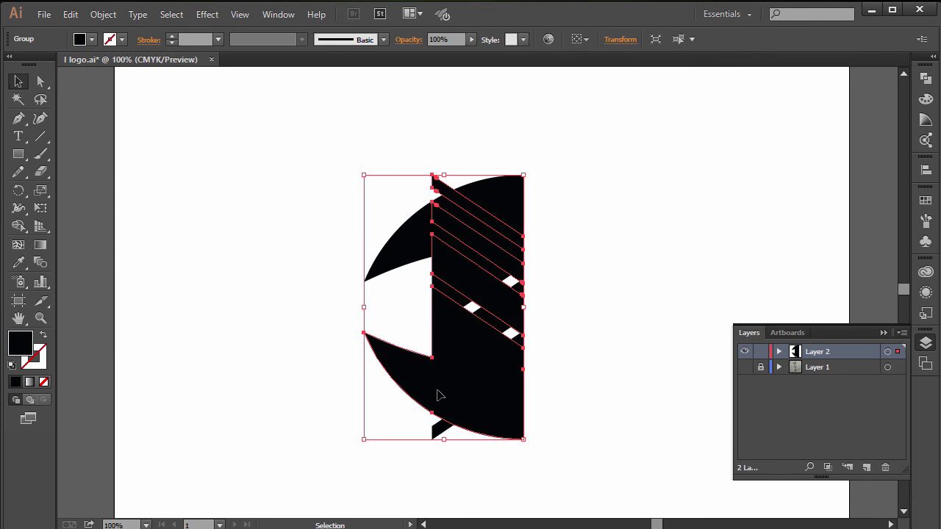
Move the reflected copy straight down until its upper end meets the lower tip of the original group
drag(451, 362, 451, 451)
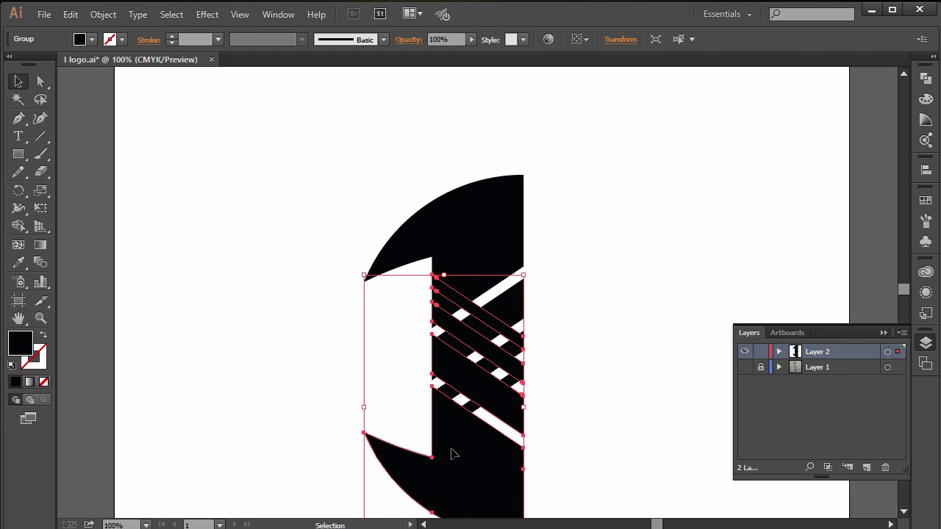
scroll(450, 449, down, 5)
drag(456, 366, 466, 455)
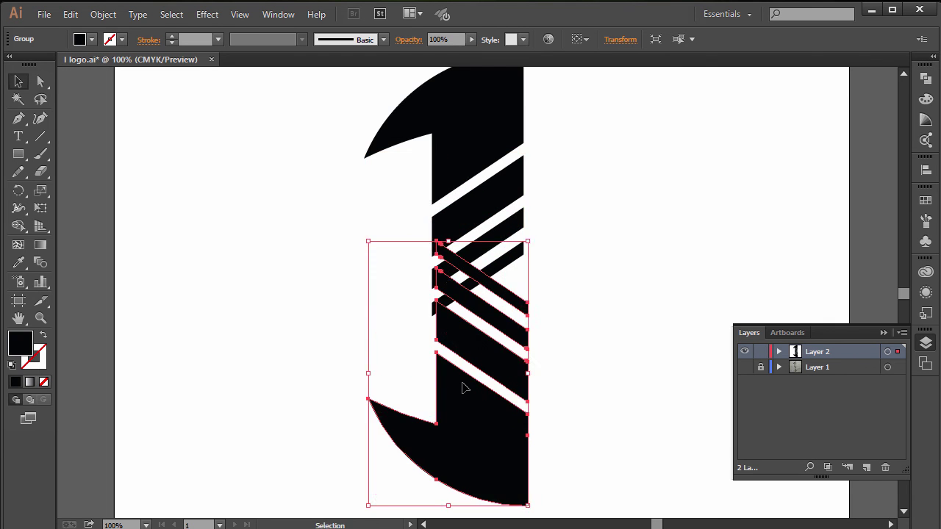
key(ctrl+z)
drag(471, 338, 460, 488)
Reflect the lower copy across the vertical axis so its hook points to the opposite side
right_click(464, 438)
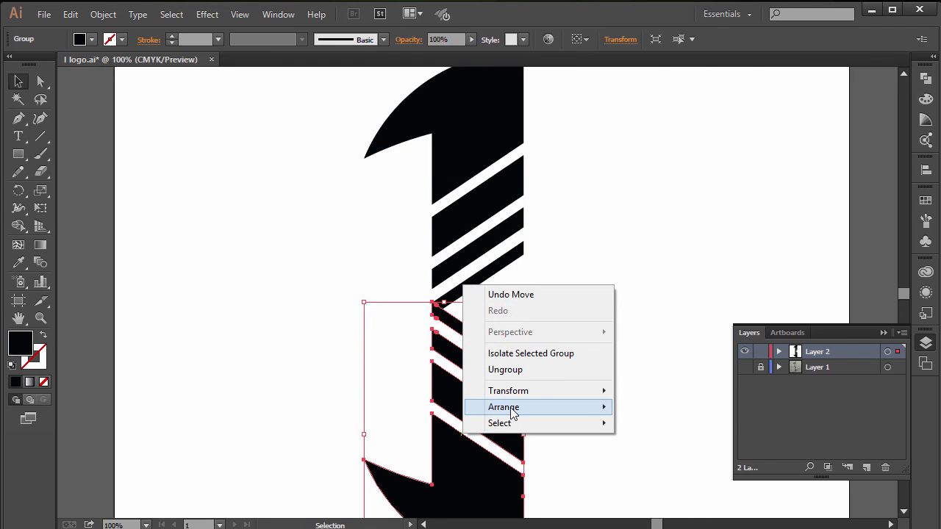
mouse_move(537, 406)
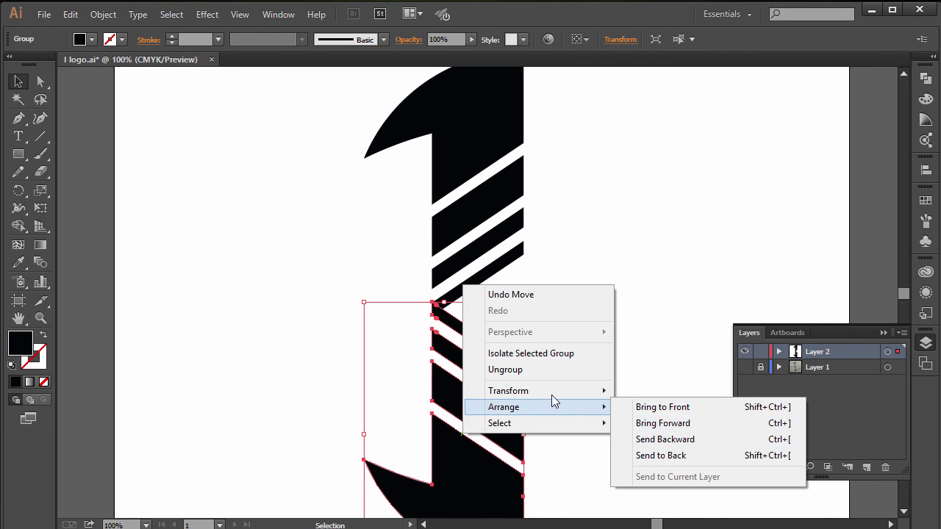
mouse_move(541, 388)
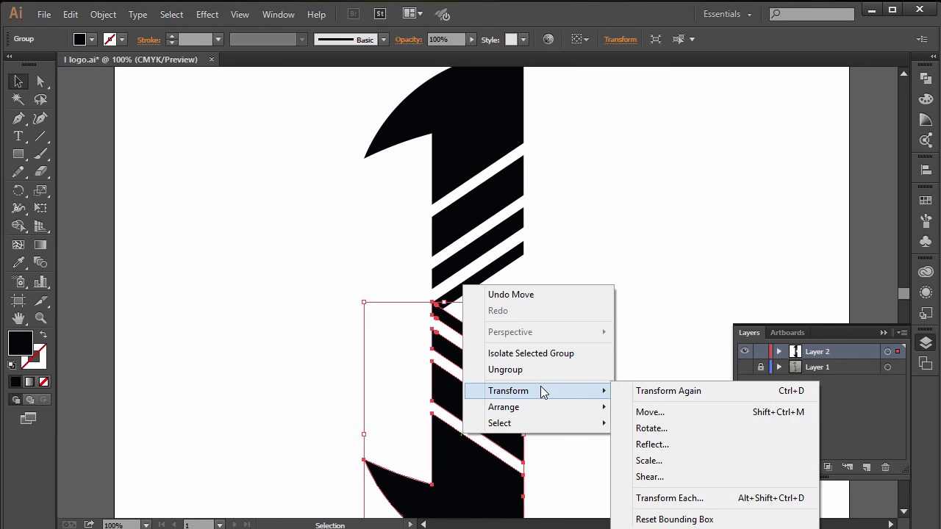
click(661, 444)
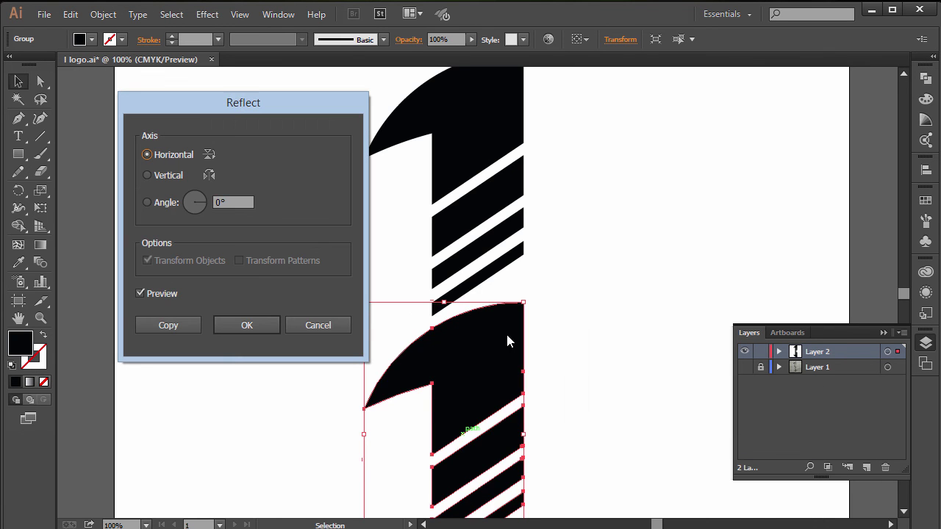
click(148, 175)
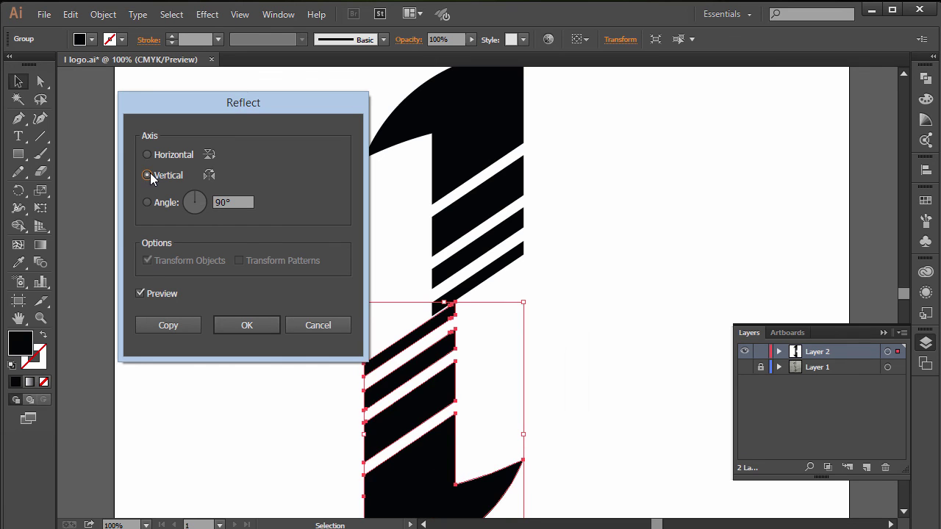
click(247, 327)
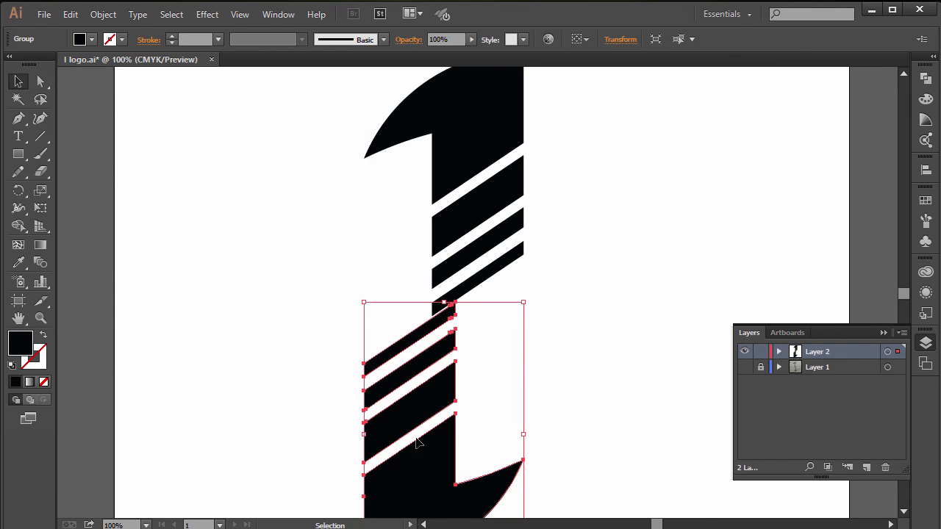
Move the lower half sideways until its vertical edges line up with the upper half's stem
drag(411, 470, 478, 460)
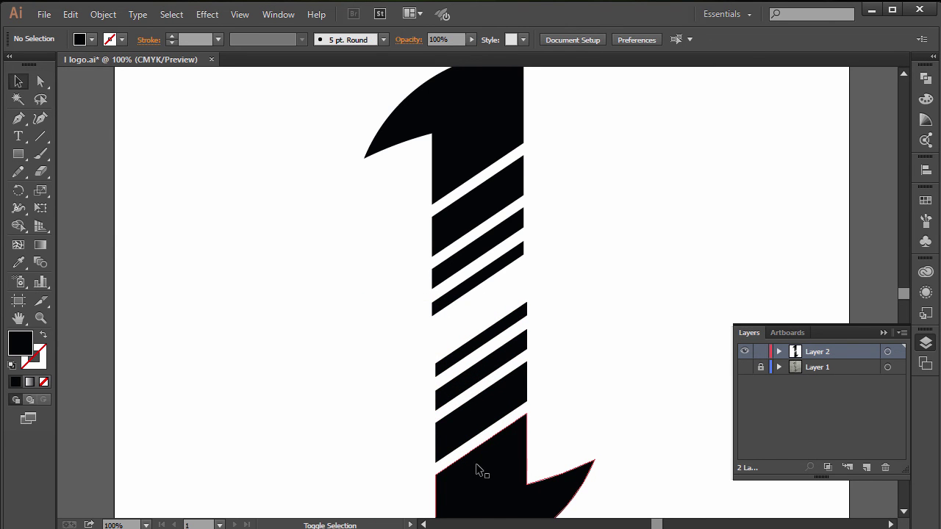
shift+click(486, 470)
shift+click(503, 467)
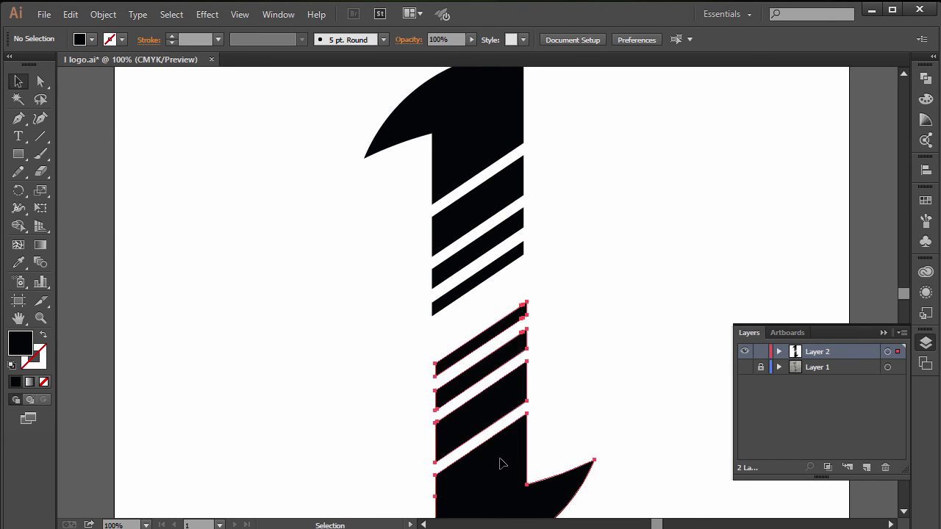
click(499, 463)
drag(499, 465, 505, 465)
Nudge the lower half up until its first stripe sits below the upper half's last stripe with a matching narrow gap
key(shift+Up)
key(shift+Up)
key(shift+Up)
key(shift+Up)
key(shift+Up)
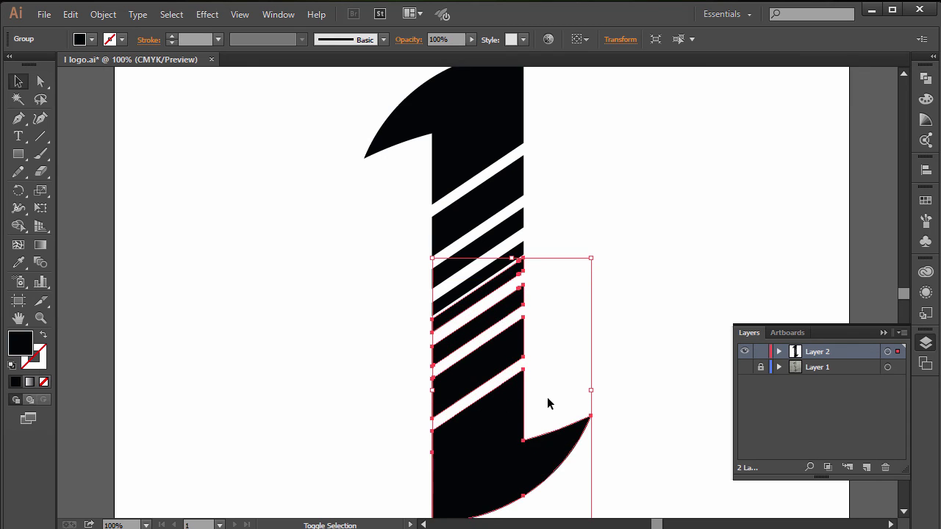
key(Up)
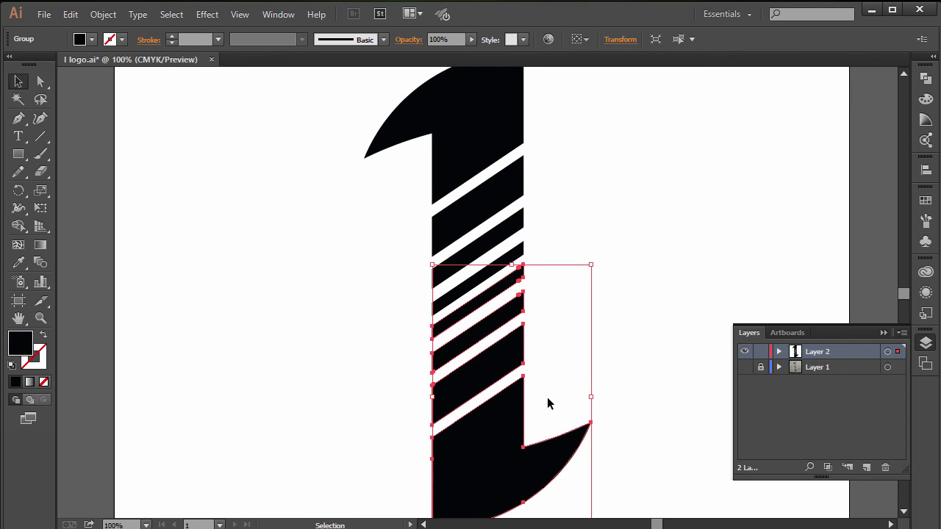
click(634, 222)
key(ctrl+0)
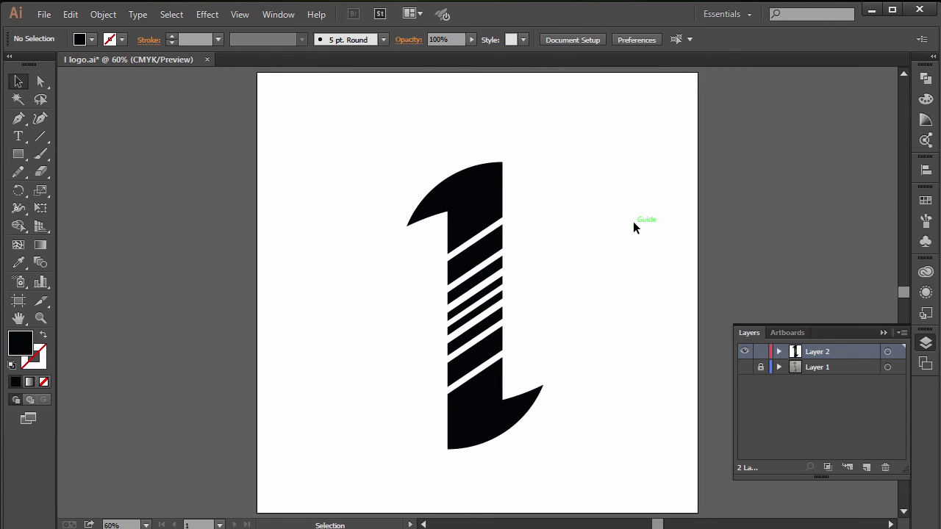
Group the upper and lower halves of the letter into one object
drag(369, 169, 405, 164)
right_click(478, 223)
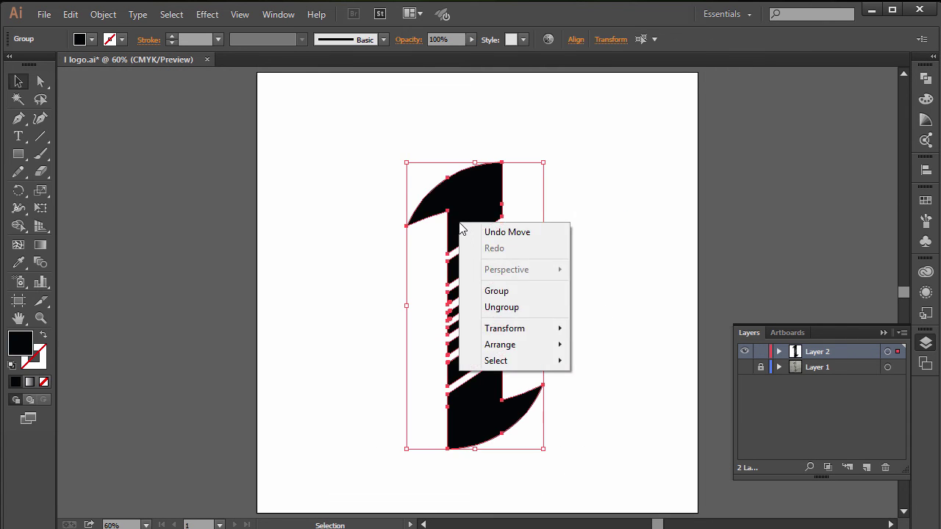
click(506, 292)
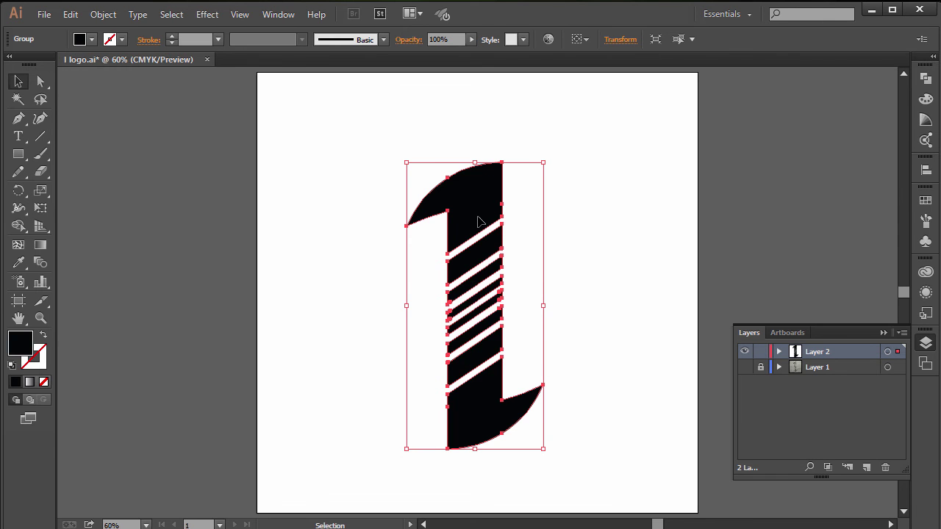
Centre the grouped logo on the artboard and enlarge it proportionally from its centre until it nearly fills the artboard's height
mouse_move(472, 199)
mouse_down()
mouse_move(470, 186)
mouse_move(475, 210)
mouse_up()
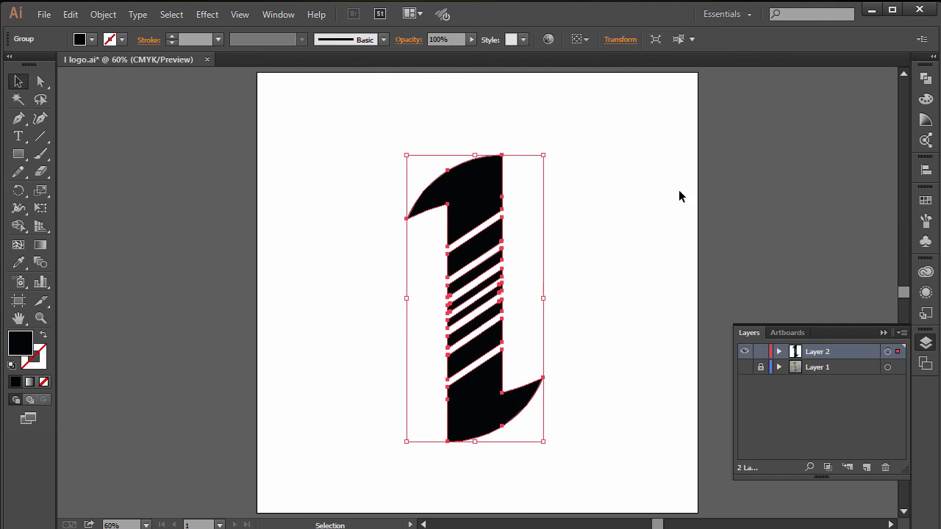
drag(542, 155, 636, 101)
click(684, 171)
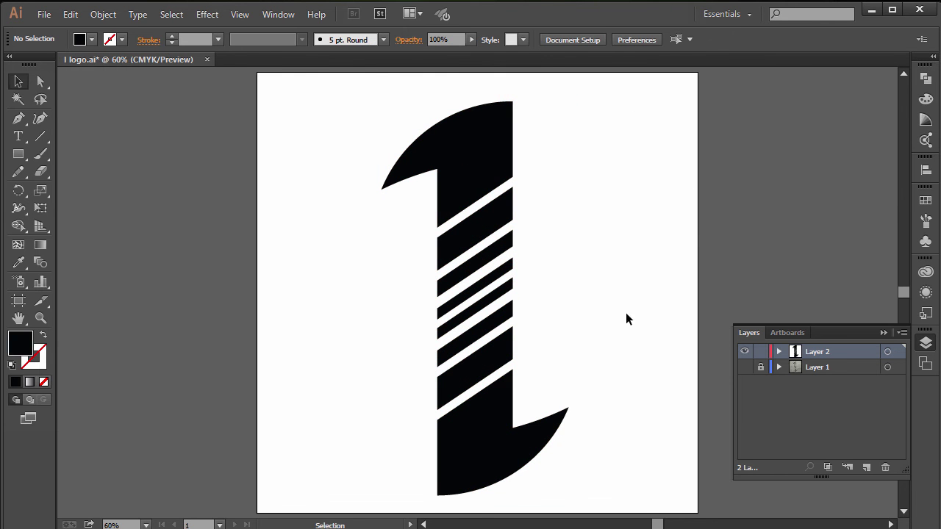
Change the fill of the whole logo group to light blue, hex 4390FF
click(481, 162)
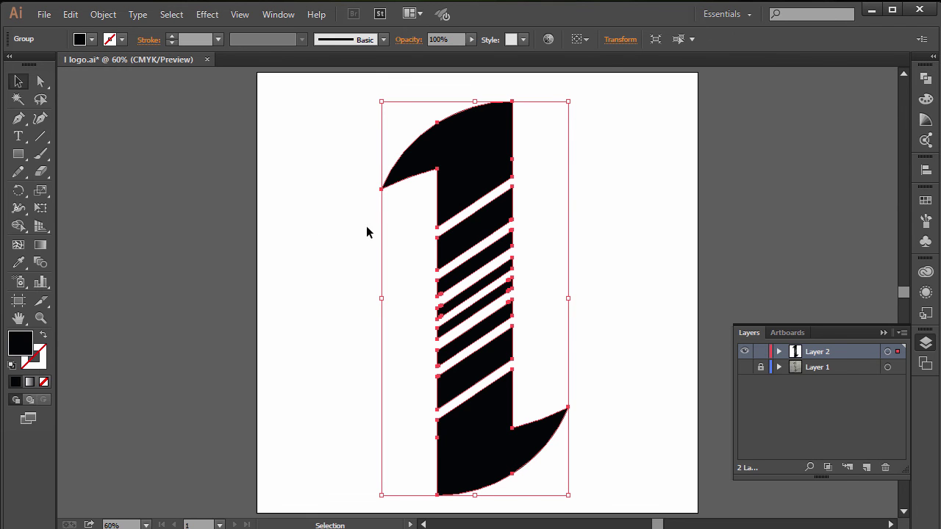
double_click(14, 339)
text(CE1919)
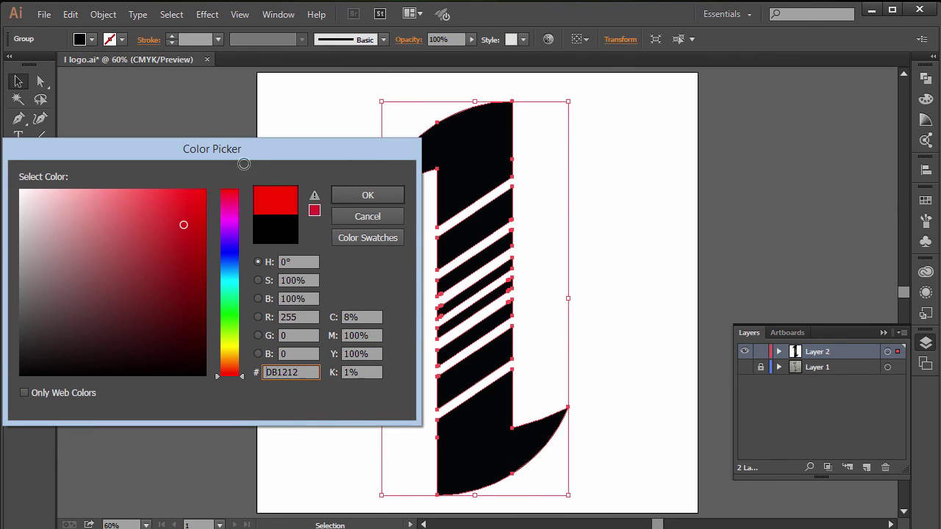
drag(214, 199, 214, 179)
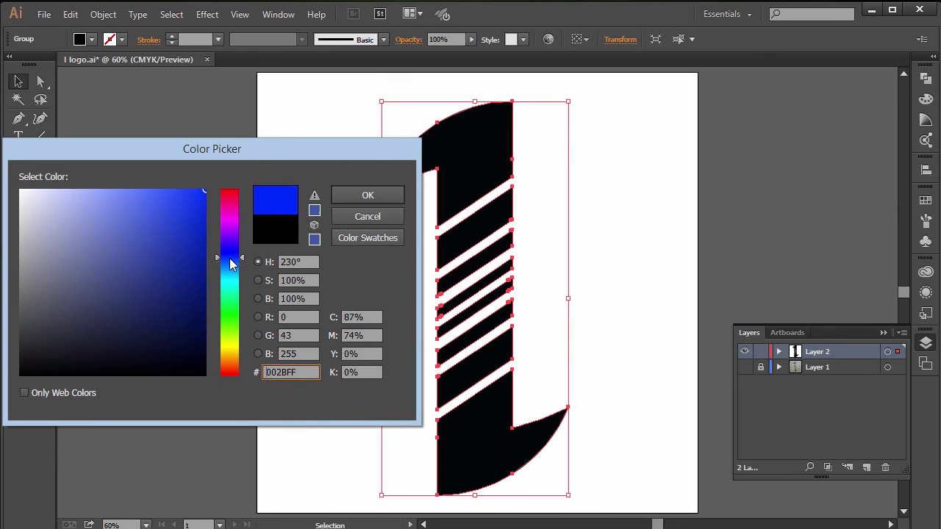
click(230, 262)
mouse_move(184, 231)
mouse_down()
mouse_move(207, 255)
mouse_move(156, 189)
mouse_up()
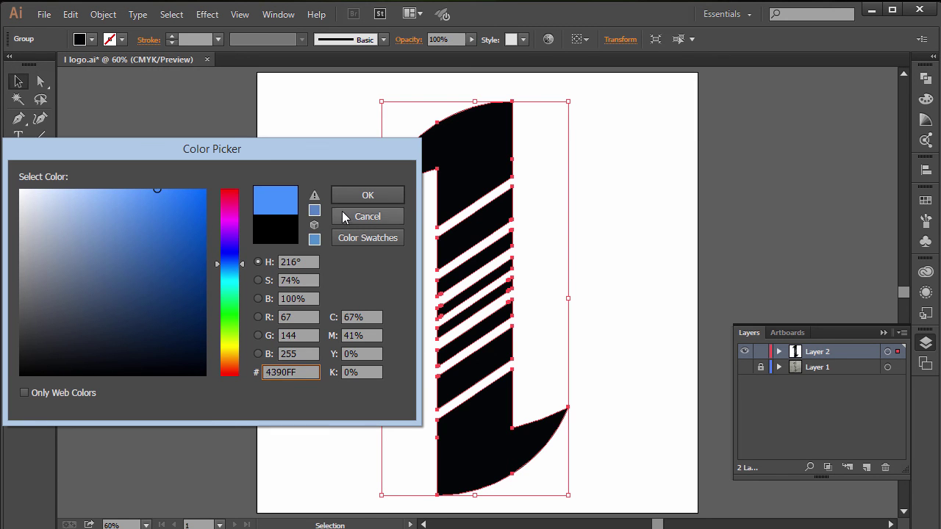
click(368, 195)
click(745, 165)
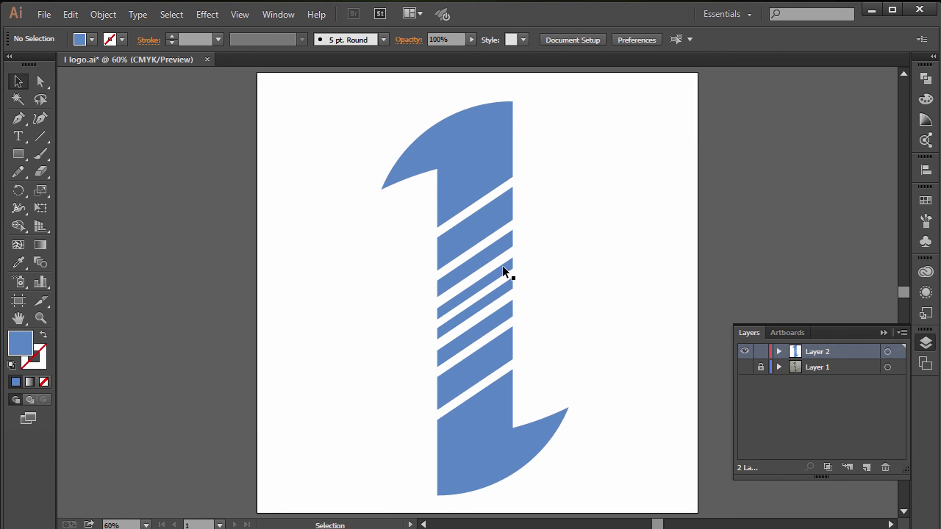
click(925, 343)
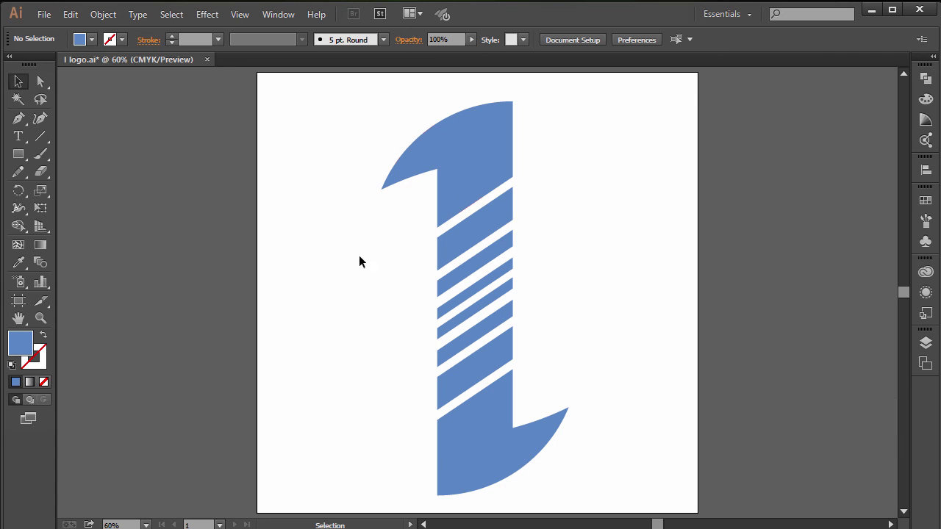
Examine the file formats offered for saving the logo under Save As, leaving without saving
click(42, 16)
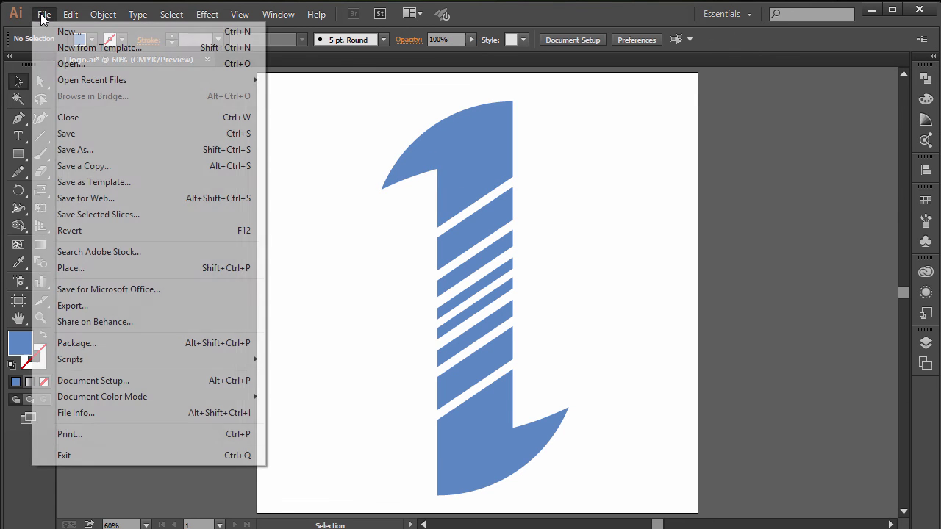
click(79, 149)
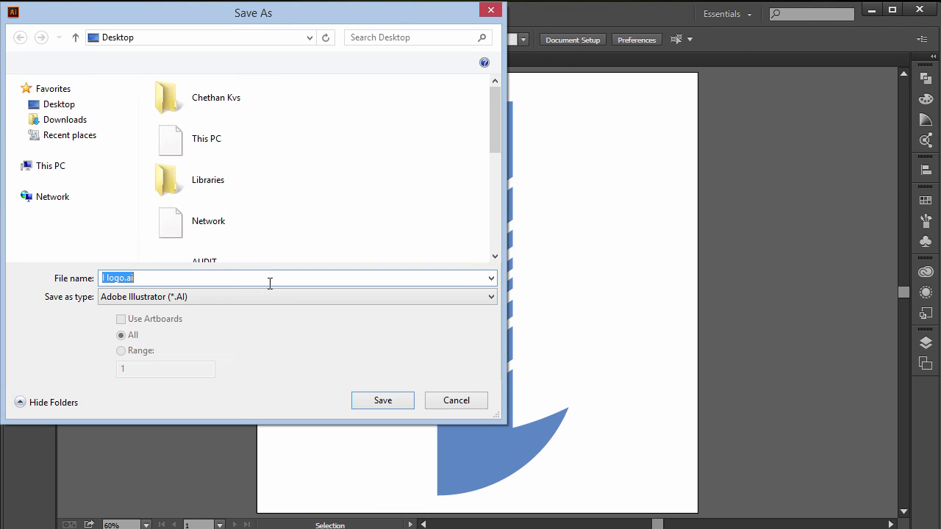
click(231, 296)
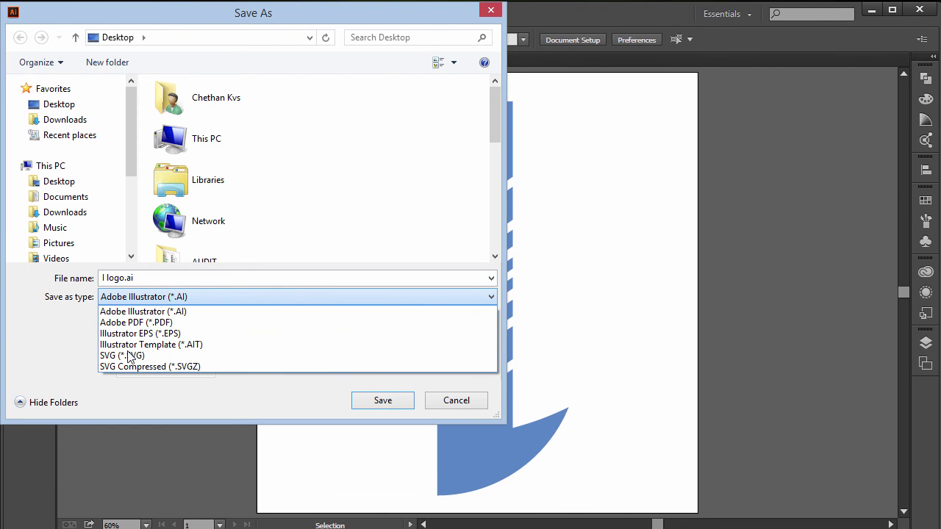
click(471, 401)
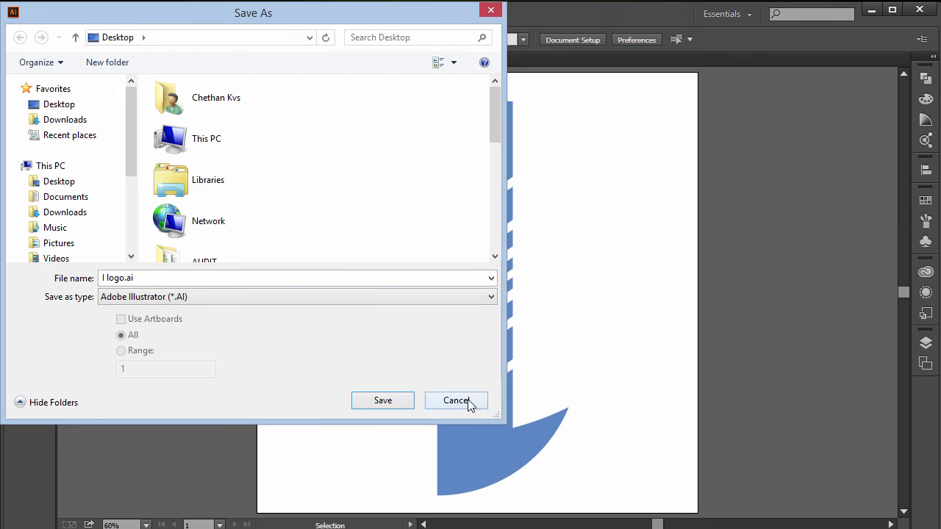
click(446, 394)
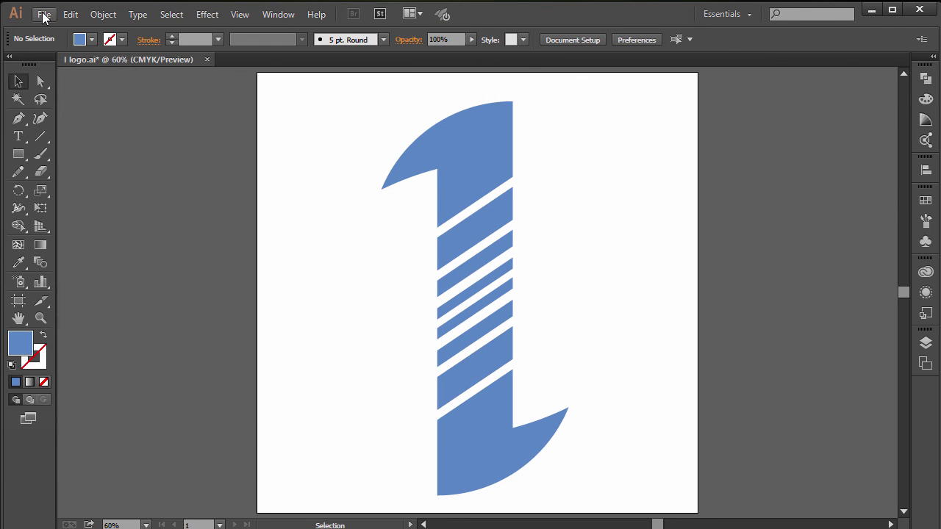
Examine the file formats offered for exporting the logo, leaving without exporting
click(44, 15)
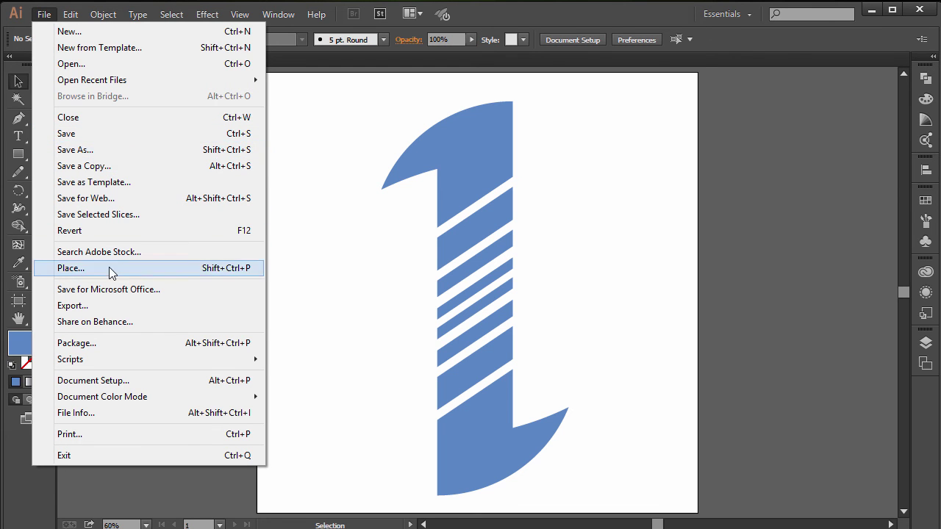
click(96, 305)
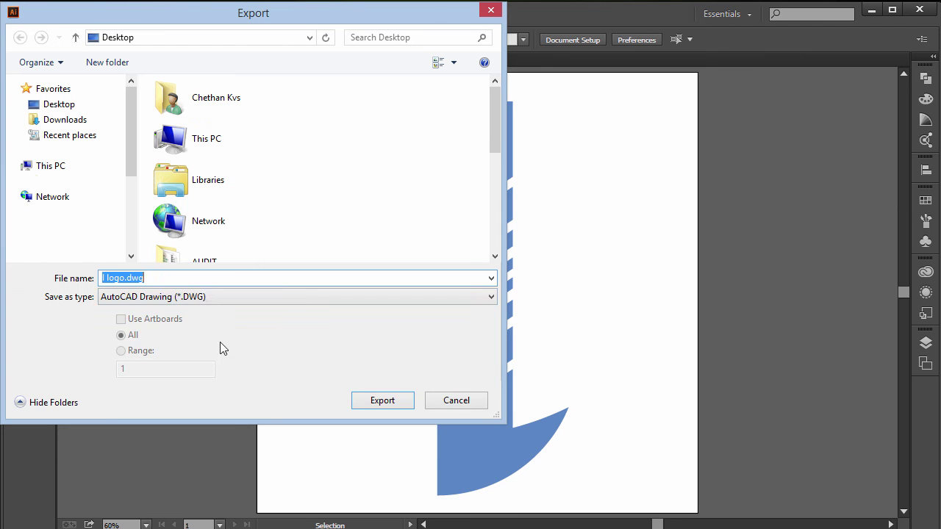
click(233, 296)
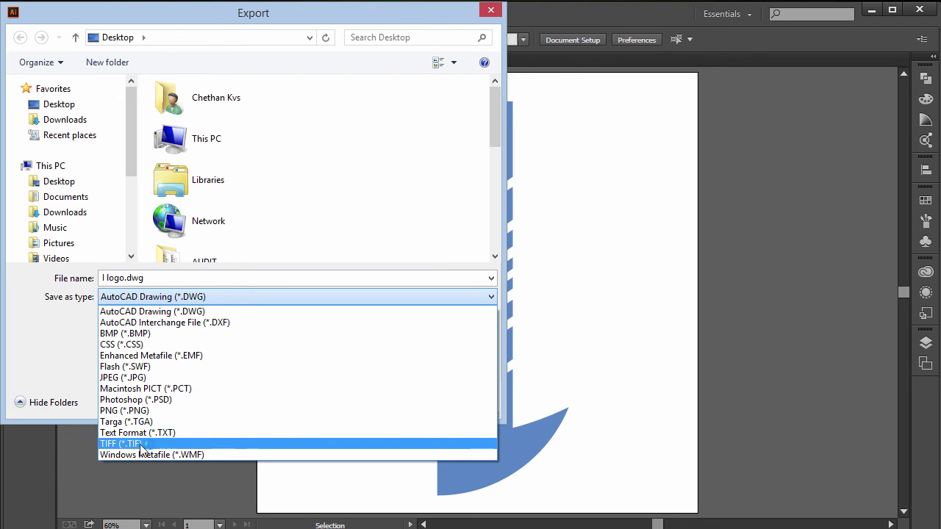
click(583, 177)
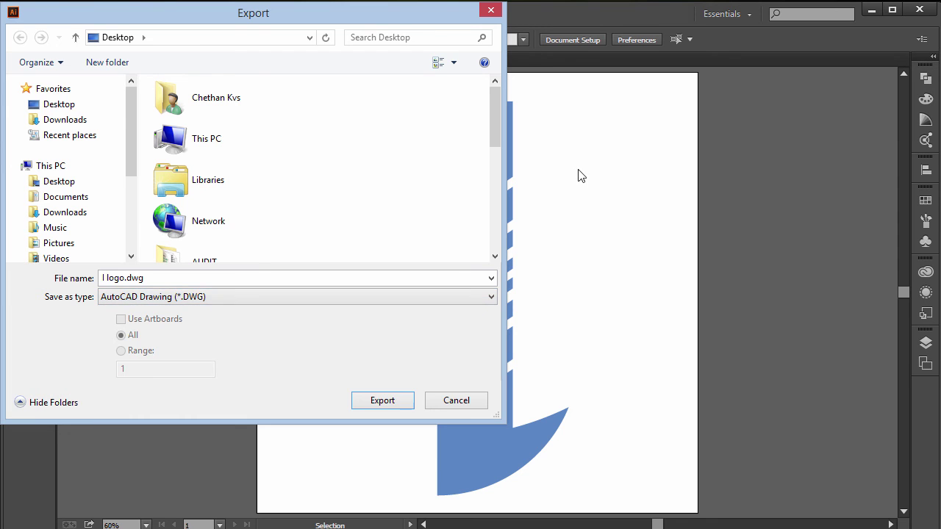
click(490, 9)
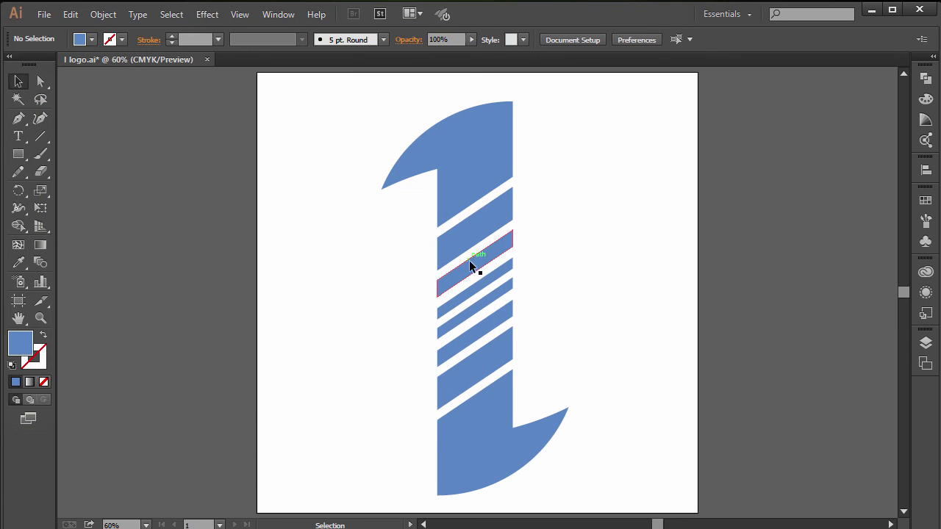
click(611, 143)
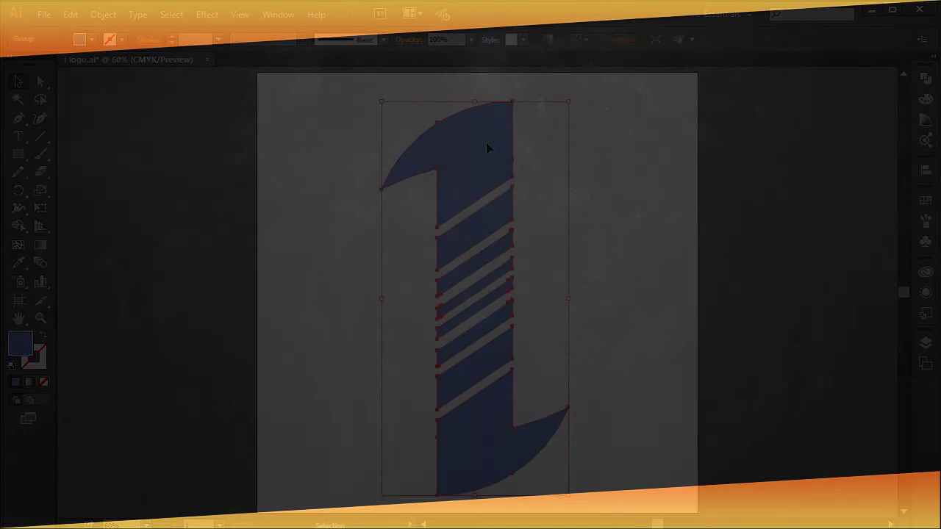